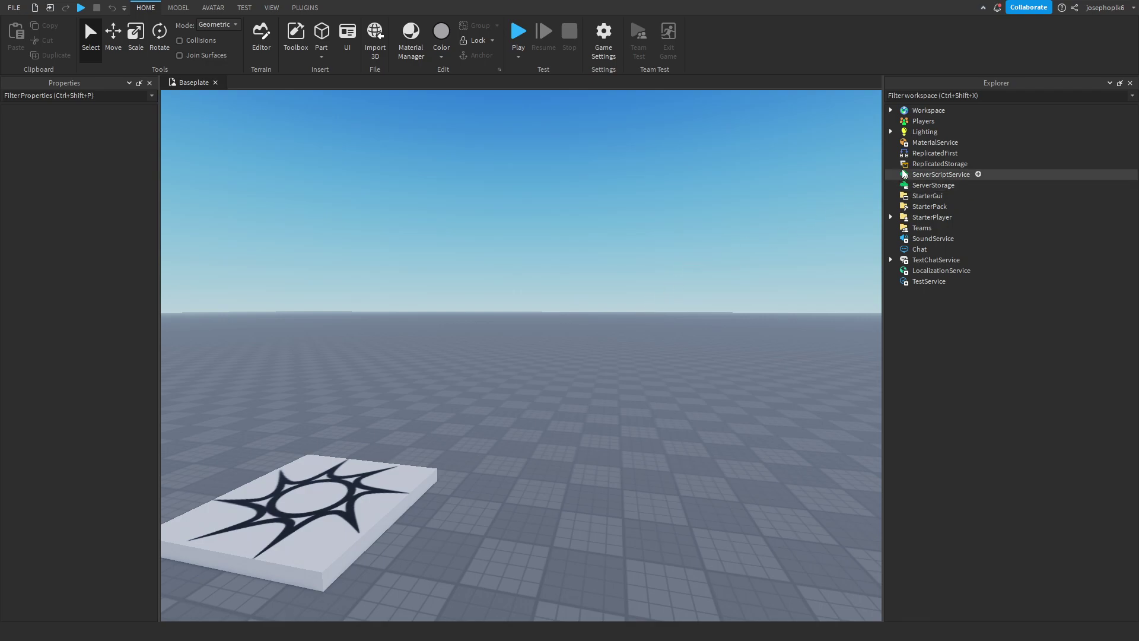
Step: Inspect the Lighting service's properties and the objects nested inside it, and look around the empty baseplate
left_click(925, 132)
left_click(891, 132)
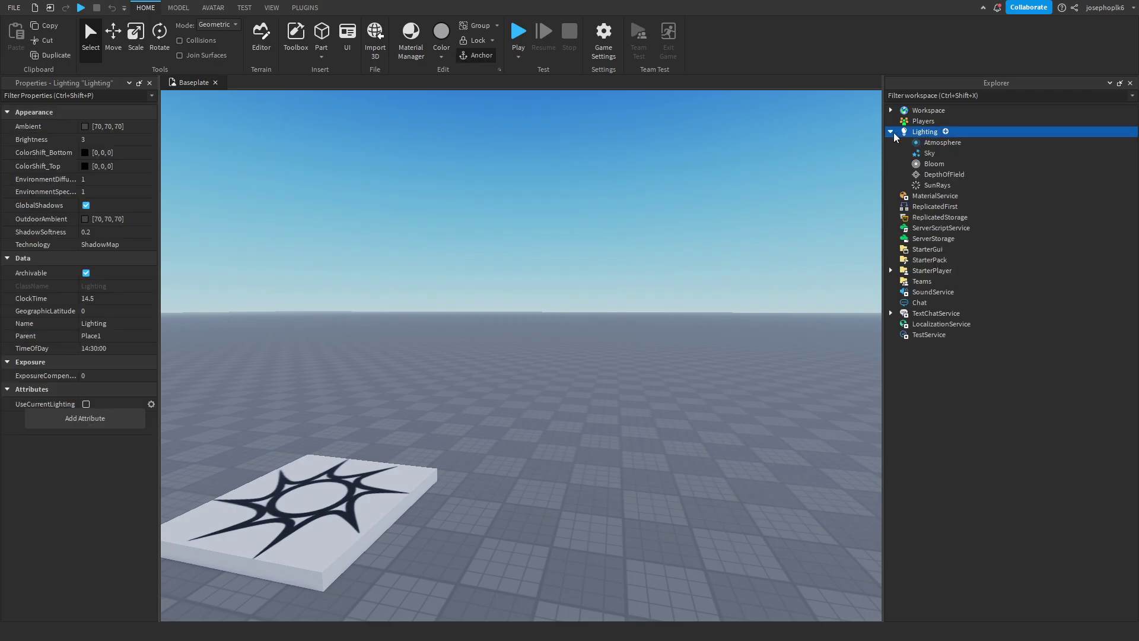
left_click(399, 167)
right_click_drag(400, 167, 404, 171)
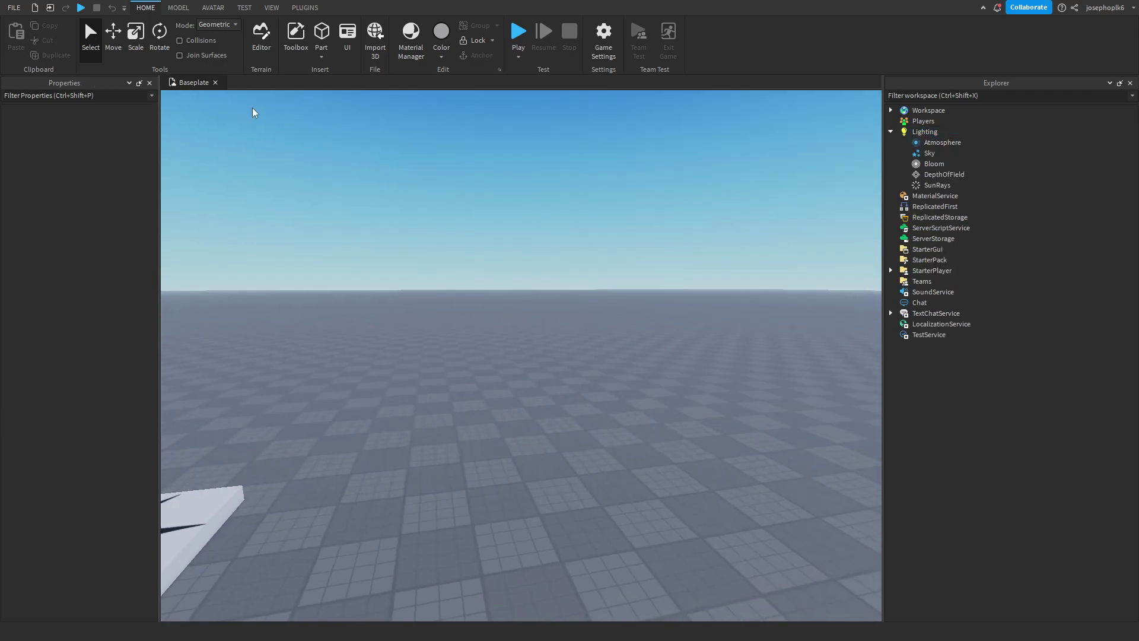
right_click_drag(504, 243, 505, 240)
key("w")
Step: Open the Terrain Editor and bring up its terrain sculpting tools
left_click(273, 8)
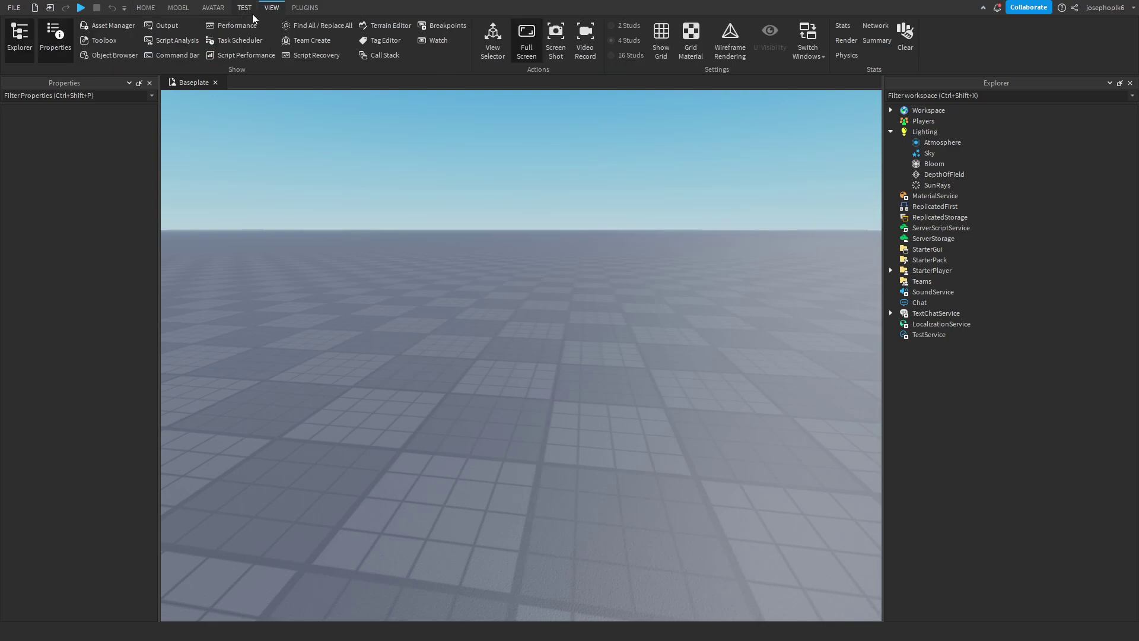
left_click(247, 9)
left_click(273, 8)
left_click(218, 8)
left_click(271, 8)
left_click(385, 26)
left_click(134, 99)
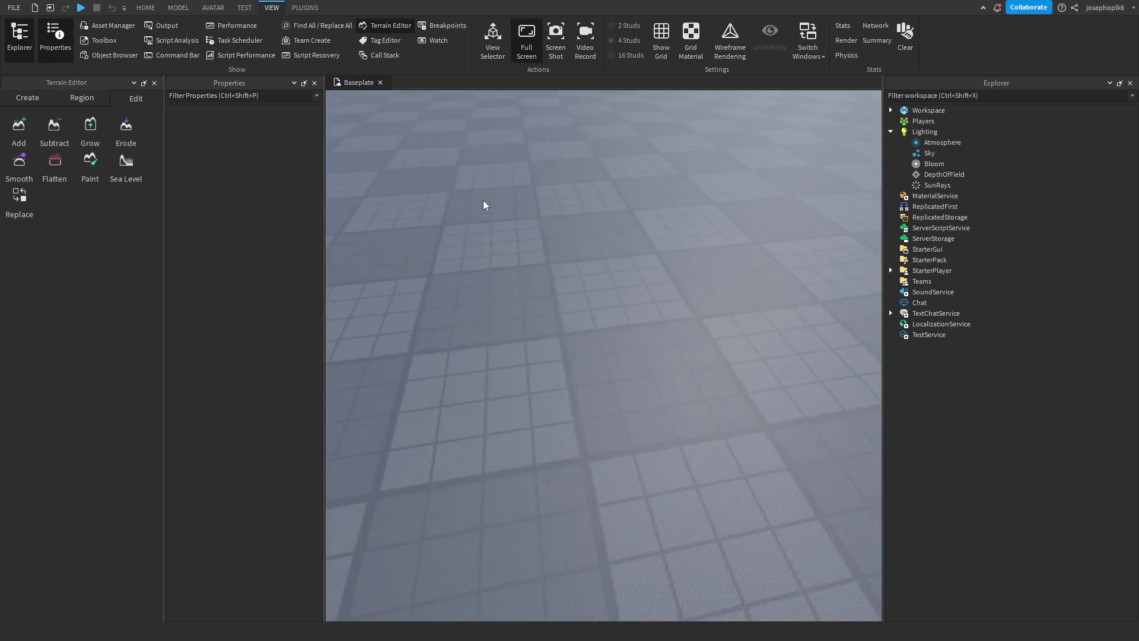
Step: Mark out a long, narrow terrain region on the open baseplate
left_click(76, 99)
left_click(141, 99)
left_click(74, 101)
left_click(27, 127)
left_click(570, 229)
scroll(468, 261, "down", 8)
left_click_drag(537, 229, 422, 320)
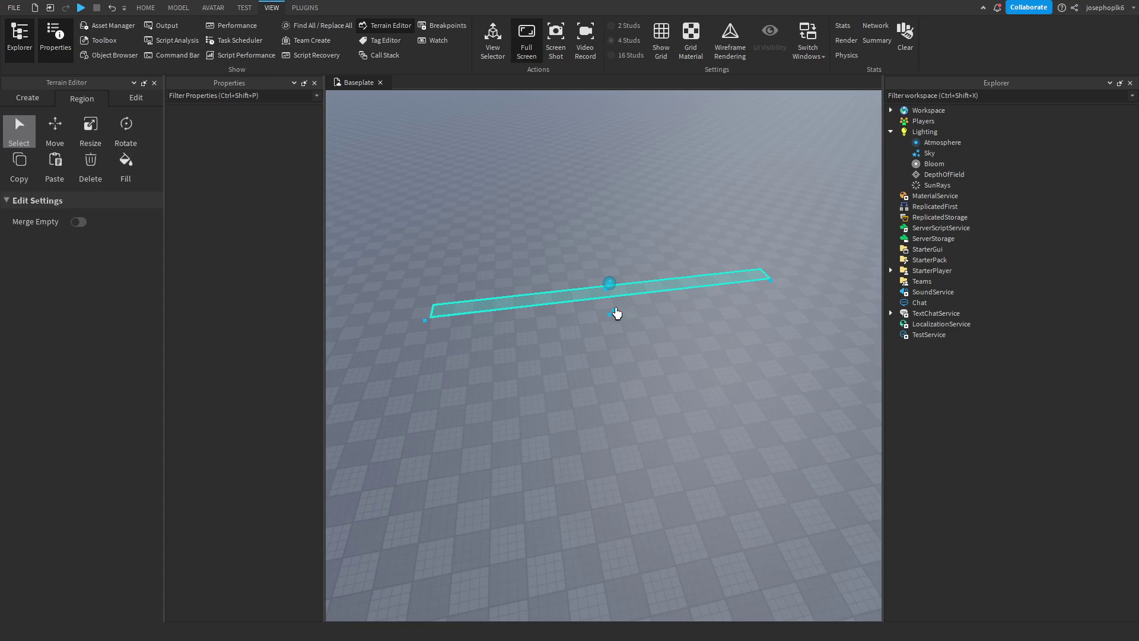
Step: Enlarge the selected terrain region on its sides and in height until it forms a large block over the baseplate
left_click_drag(615, 312, 659, 356)
right_click_drag(659, 356, 617, 356)
left_click_drag(617, 356, 699, 346)
right_click_drag(699, 346, 674, 305)
left_click_drag(676, 300, 709, 252)
left_click_drag(497, 297, 422, 270)
right_click_drag(599, 326, 582, 341)
left_click_drag(609, 407, 522, 437)
left_click_drag(701, 338, 715, 302)
left_click_drag(539, 436, 510, 453)
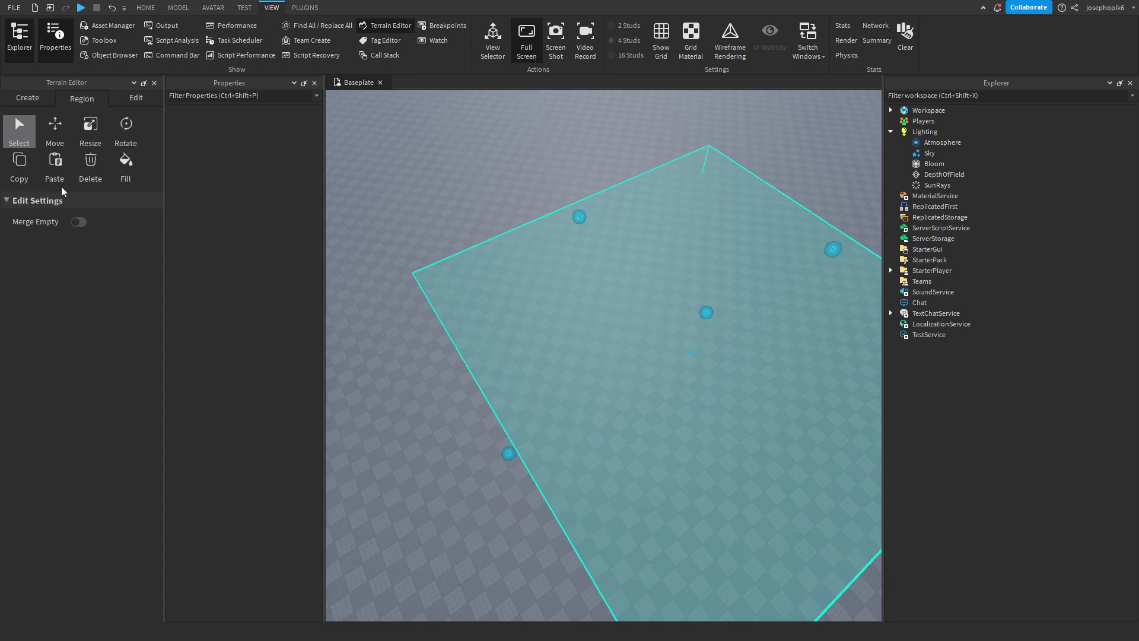
Step: Fill the selected region with the Grass terrain material
left_click(114, 168)
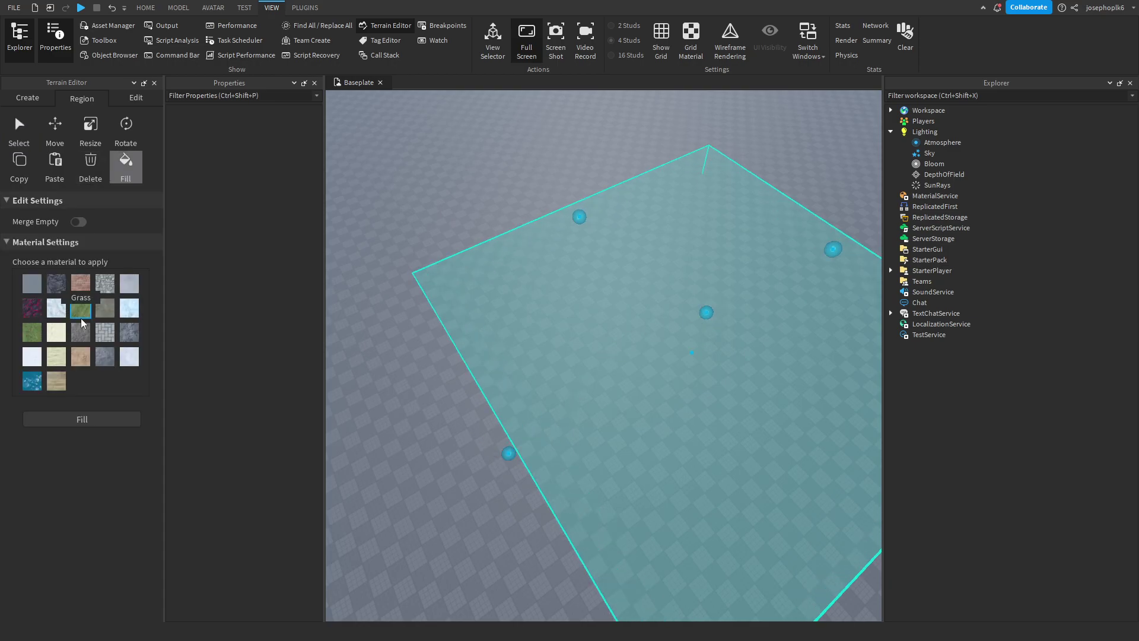
left_click(82, 419)
scroll(644, 354, "up", 10)
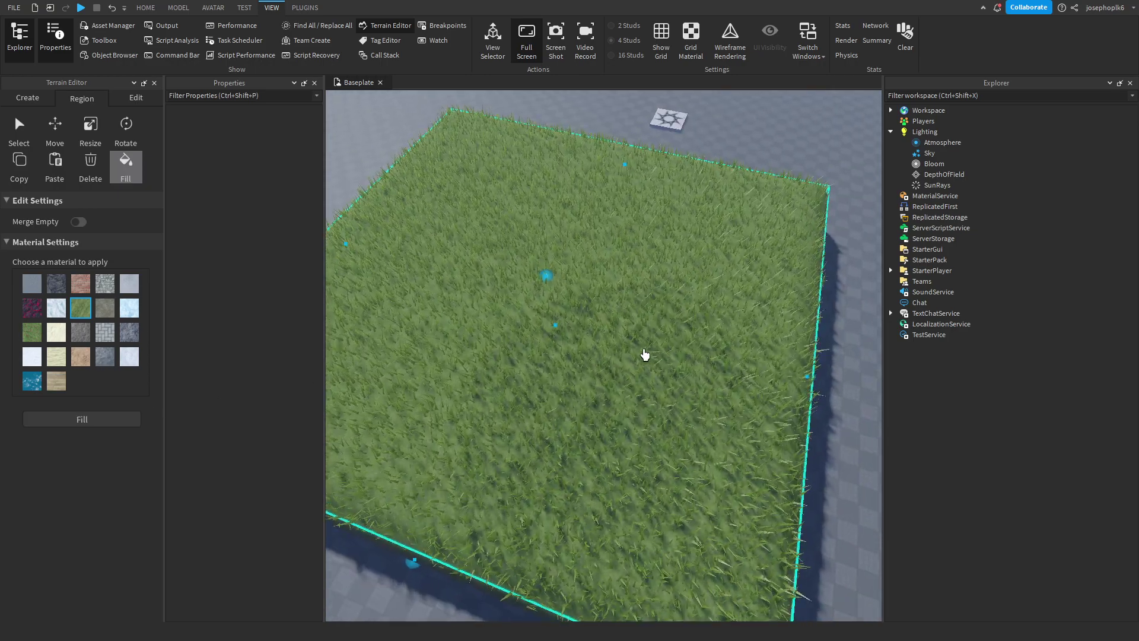
scroll(645, 354, "down", 10)
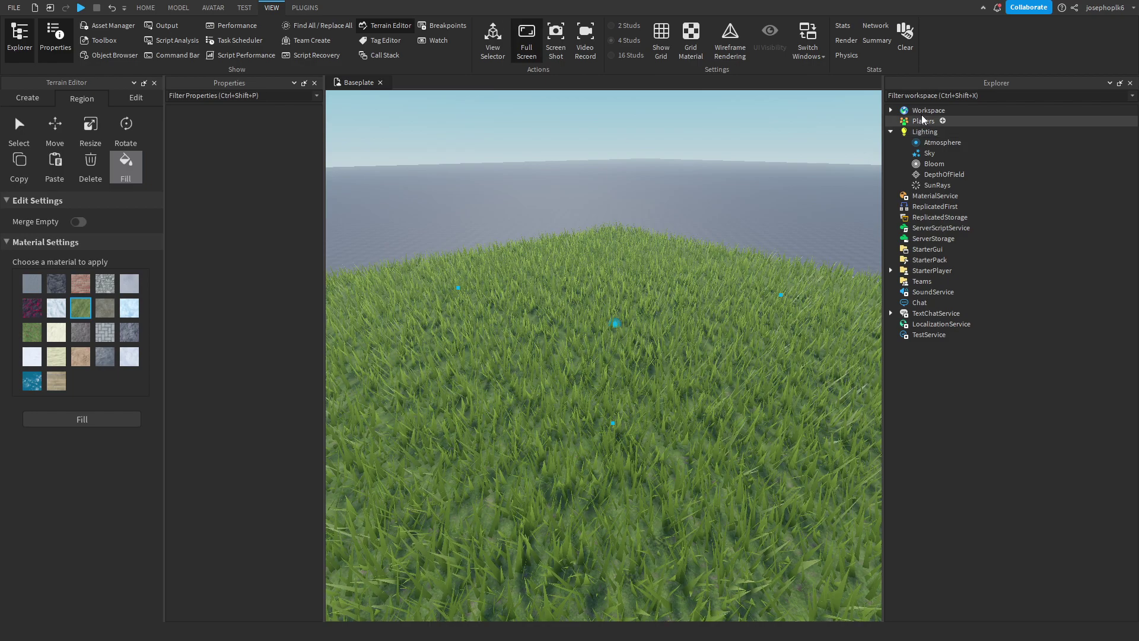
Step: Select the Terrain object inside Workspace and turn off its grass Decoration
left_click(891, 110)
left_click(904, 113)
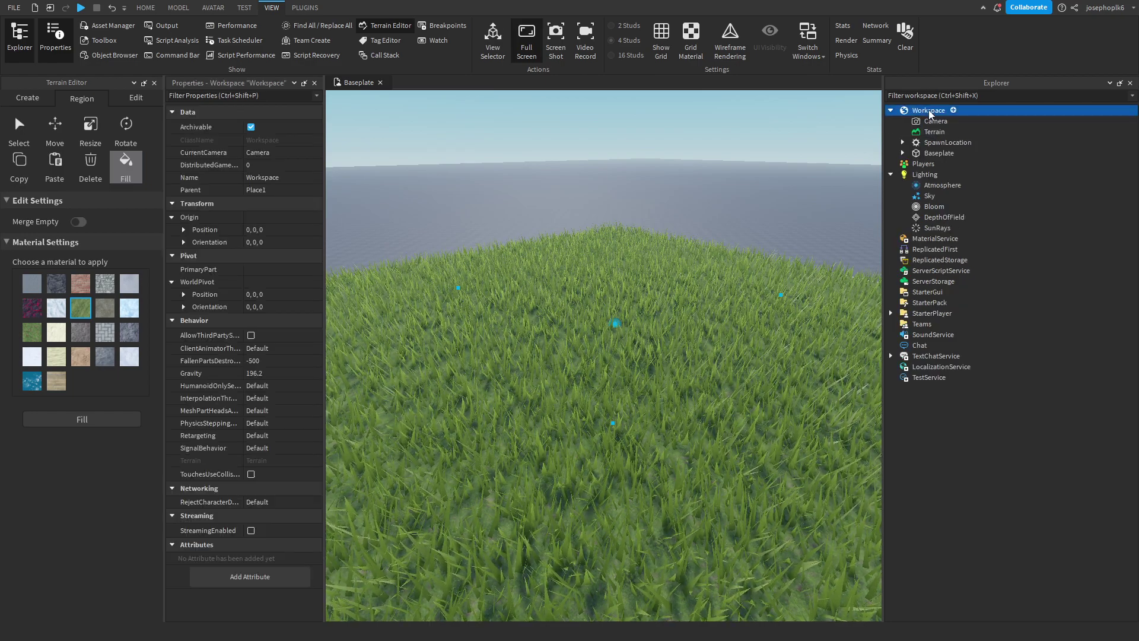
left_click(931, 132)
left_click(250, 127)
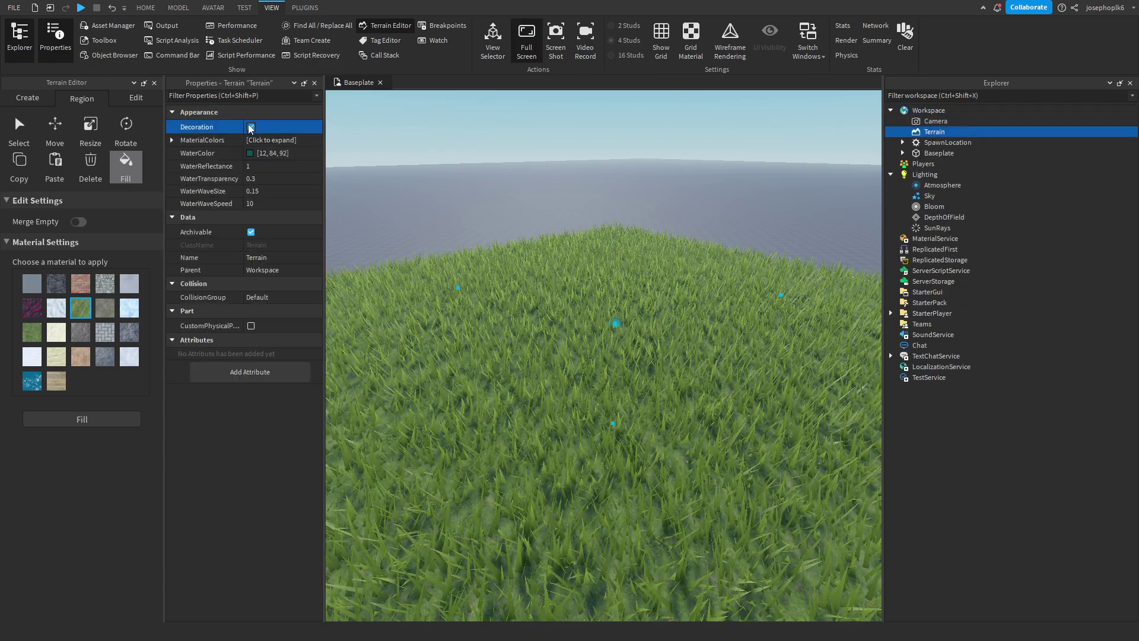
left_click(250, 127)
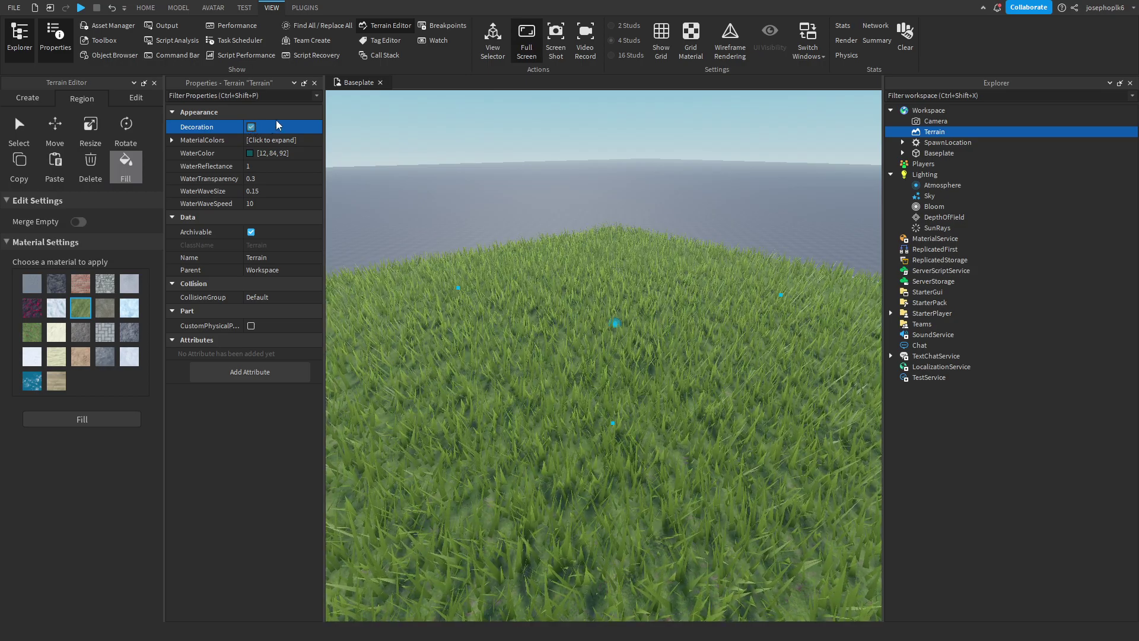
right_click_drag(561, 172, 560, 178)
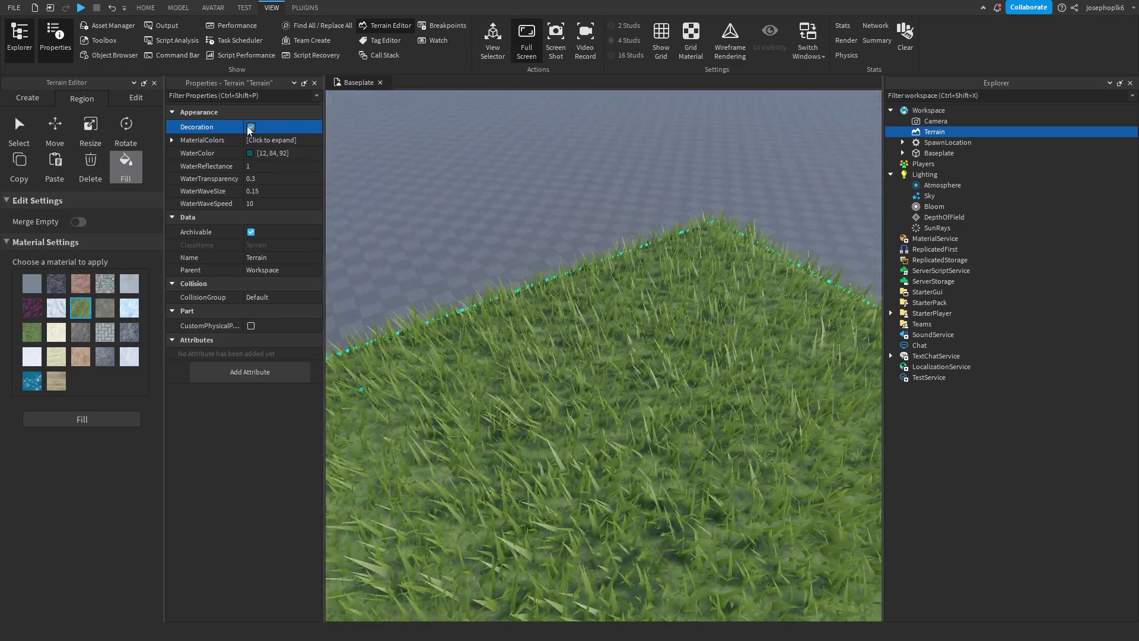
left_click(250, 127)
Step: Raise hills along the edges and corners of the grass terrain with the Grow brush, base size 6 and strength 1
left_click(136, 98)
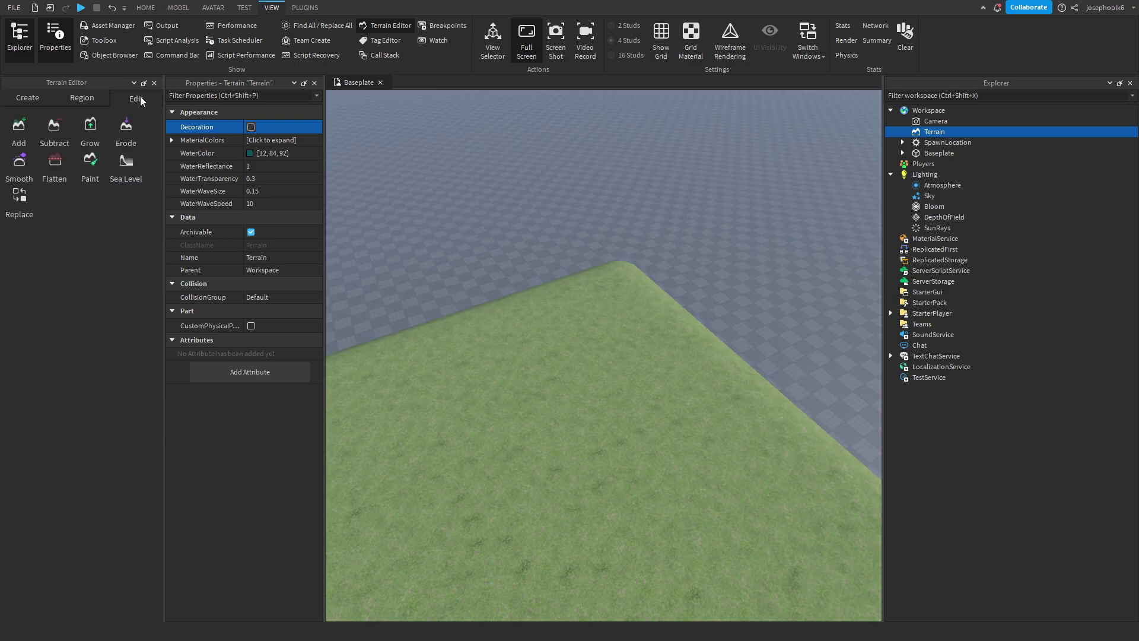
left_click(90, 129)
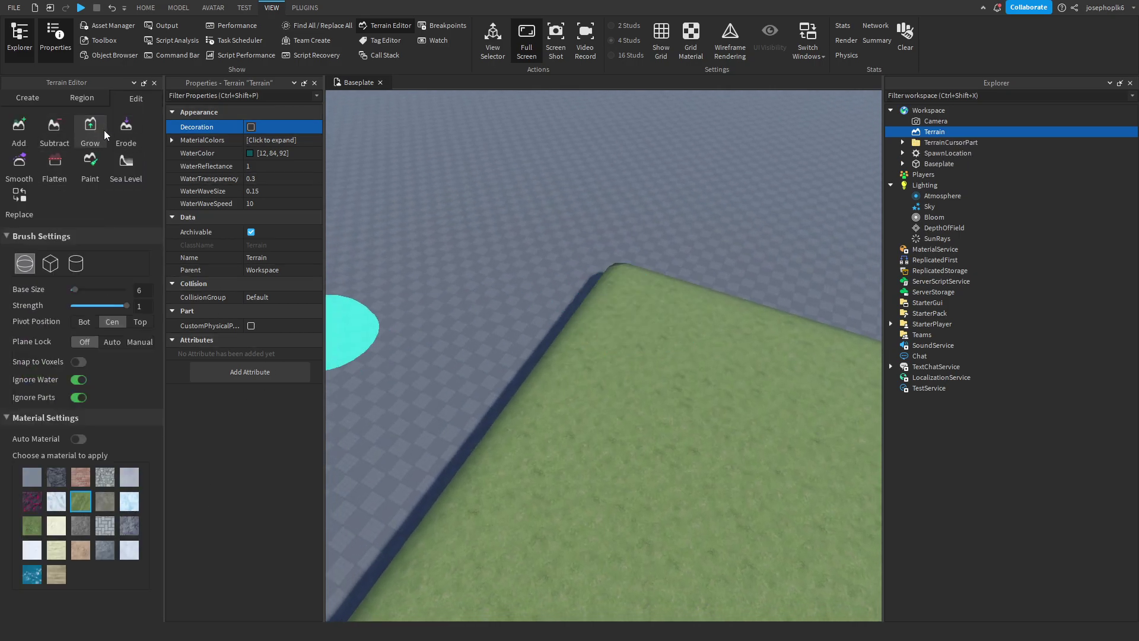
mouse_move(415, 237)
left_mouse_down()
mouse_move(437, 247)
mouse_move(479, 235)
mouse_move(613, 247)
mouse_move(759, 240)
mouse_move(644, 249)
mouse_move(696, 345)
mouse_move(672, 312)
left_mouse_up()
key("d")
key("s")
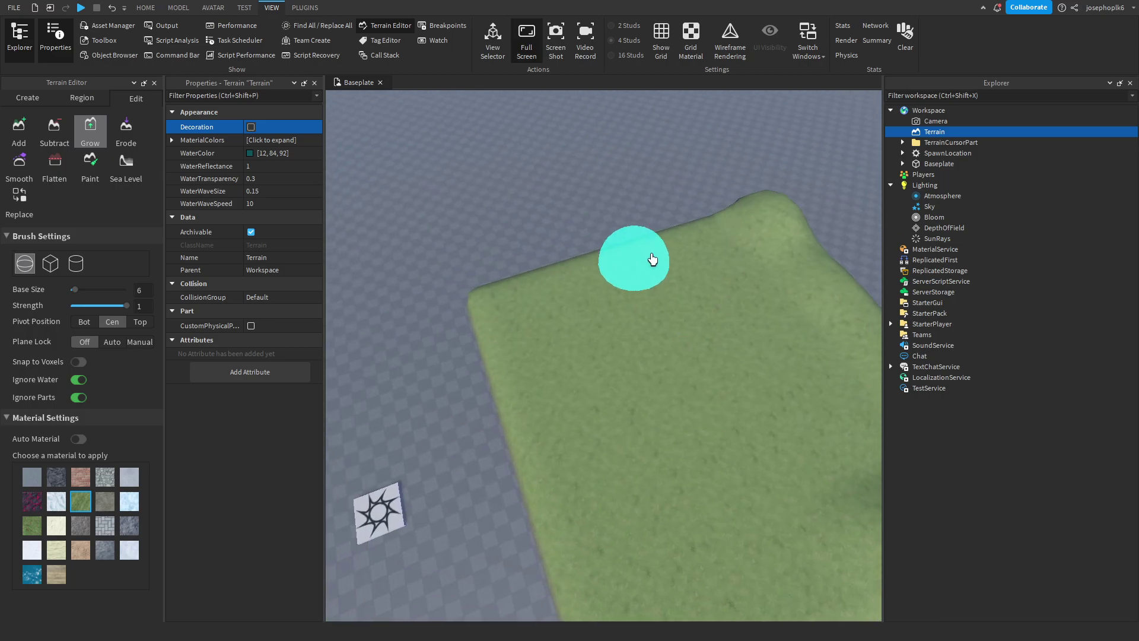
right_click_drag(523, 337, 534, 415)
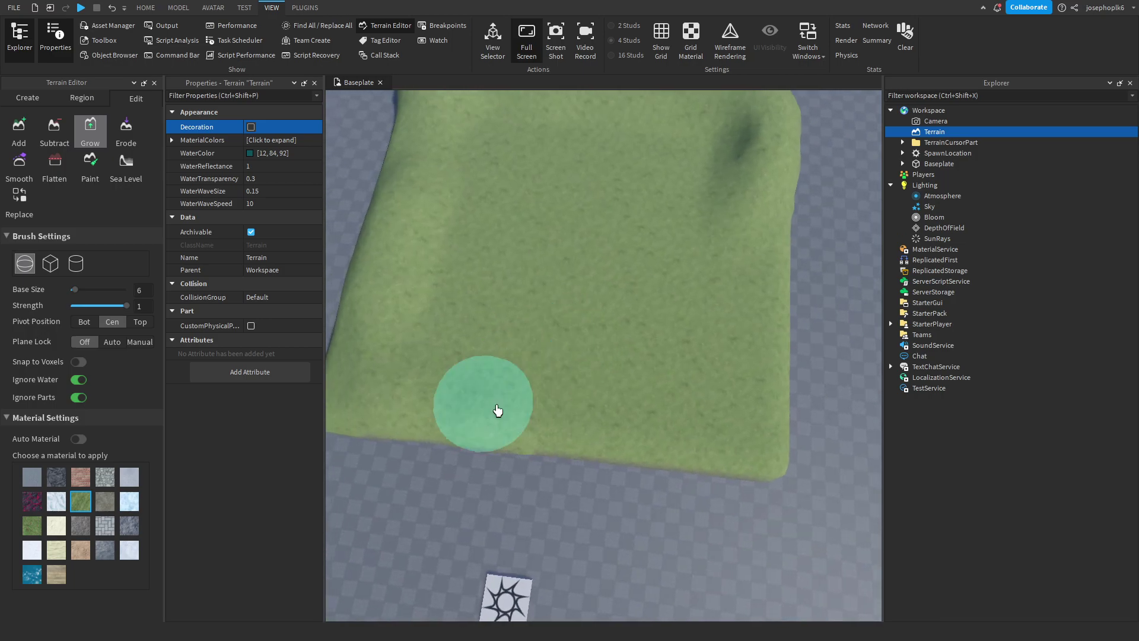
key("d")
mouse_move(534, 415)
left_mouse_down()
mouse_move(679, 354)
mouse_move(615, 338)
mouse_move(607, 410)
mouse_move(643, 366)
mouse_move(590, 178)
mouse_move(743, 120)
mouse_move(534, 112)
left_mouse_up()
key("a")
key("d")
right_click_drag(534, 112, 514, 170)
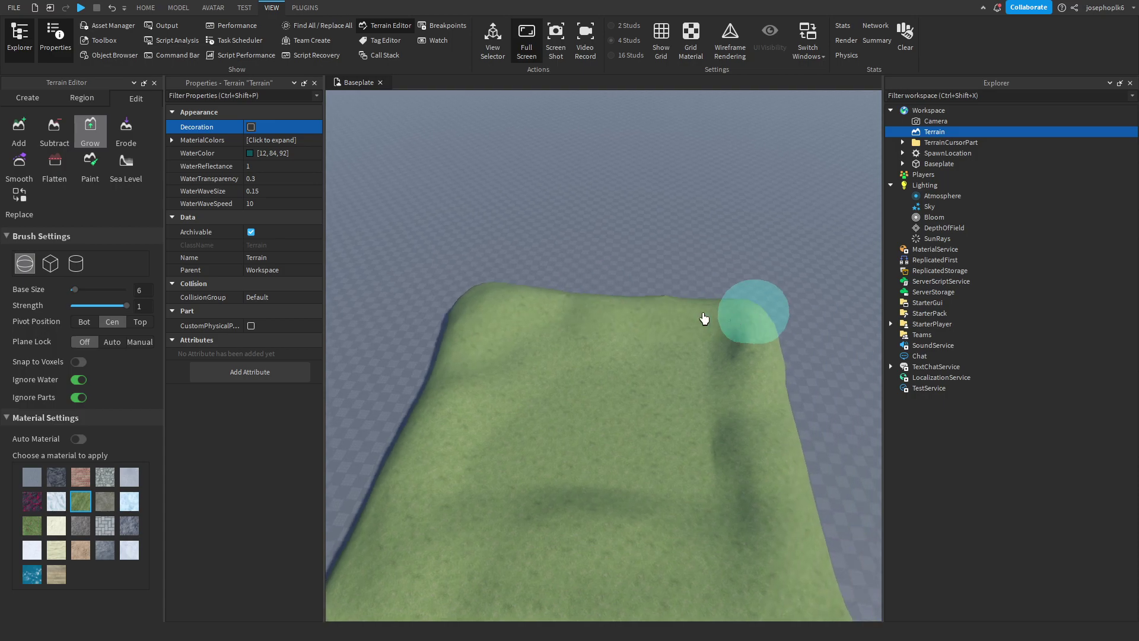
right_click_drag(654, 362, 845, 460)
key("d")
mouse_move(844, 460)
left_mouse_down()
mouse_move(671, 488)
mouse_move(547, 384)
left_mouse_up()
right_click_drag(546, 384, 626, 318)
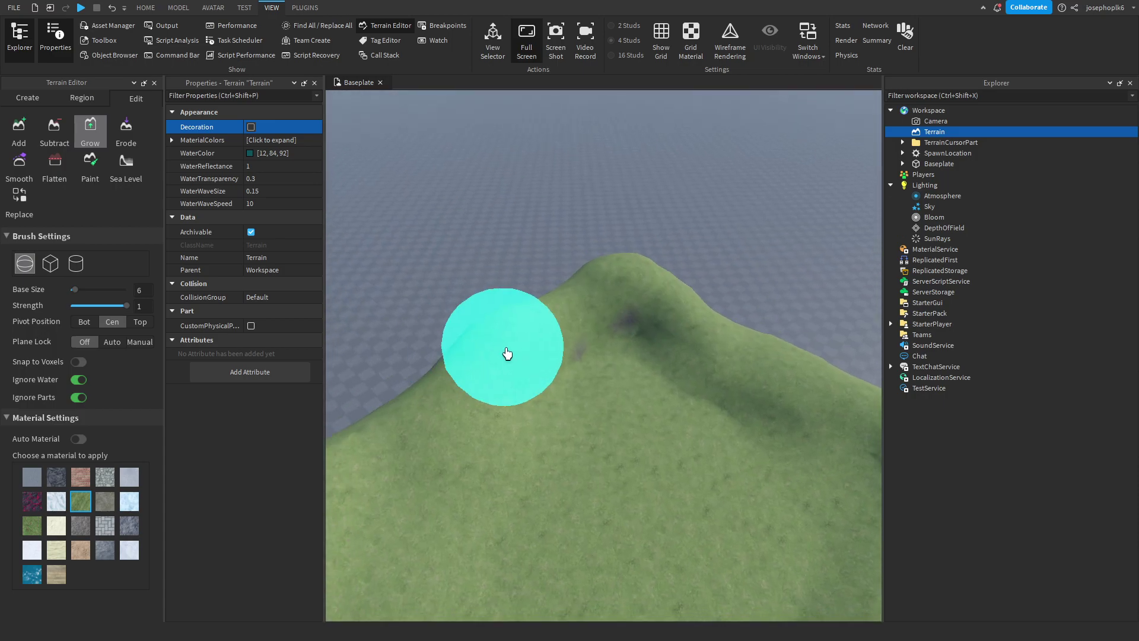
Step: Turn the Terrain's grass Decoration back on and view the hills up close
left_click(251, 127)
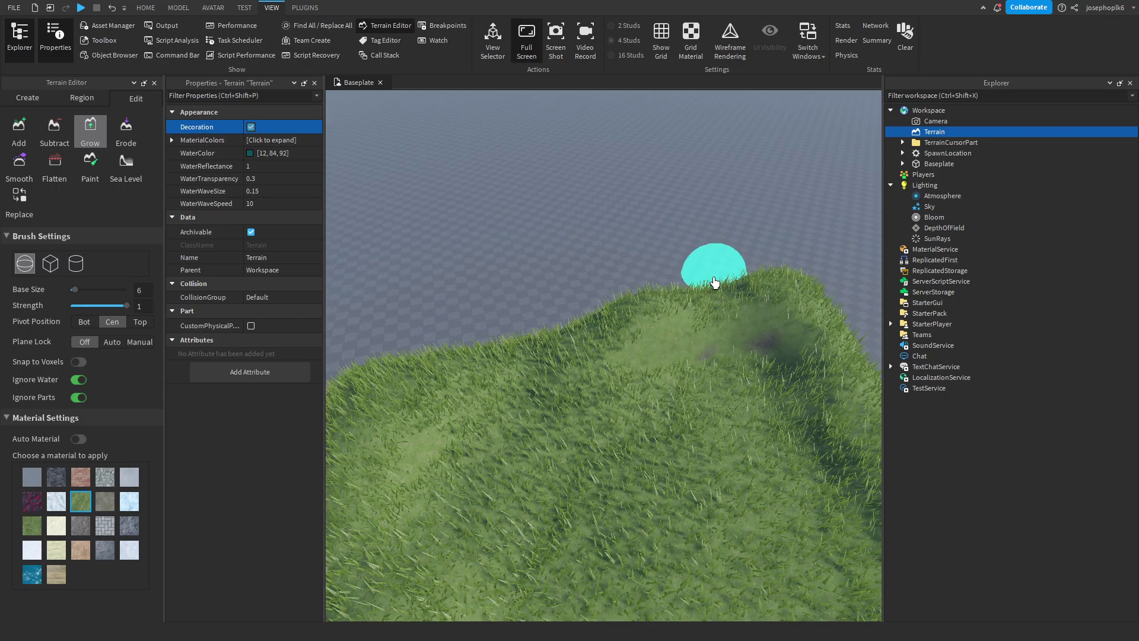
key("w")
right_click_drag(715, 283, 715, 283)
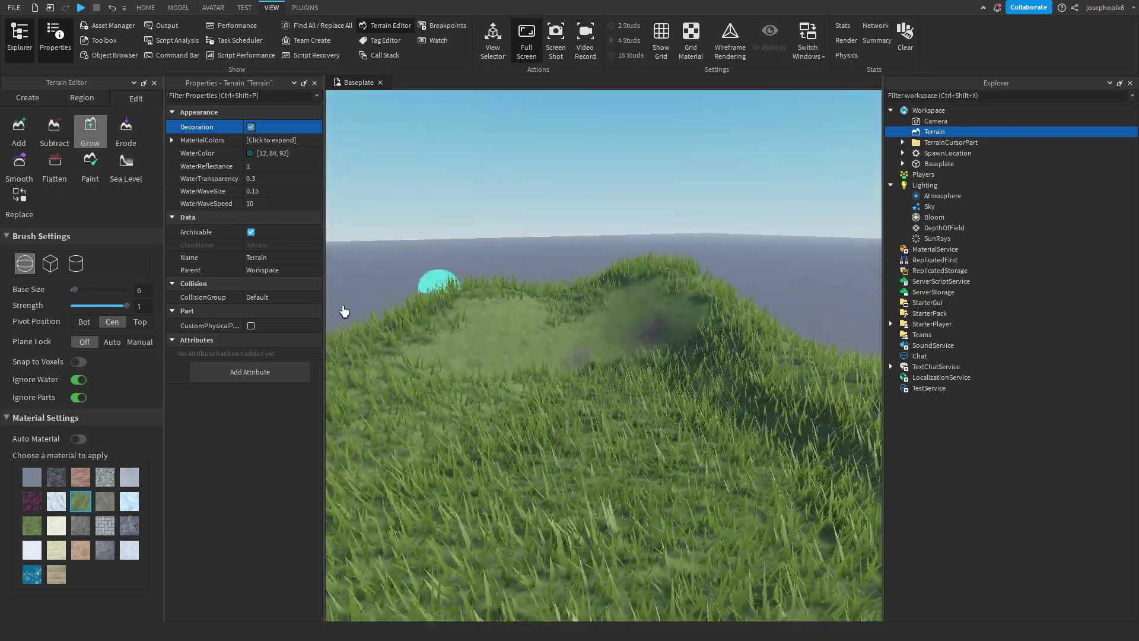
Step: Set the Grow brush to about 0.15 strength with the dark grey rock material, and approach the hill
left_click(90, 164)
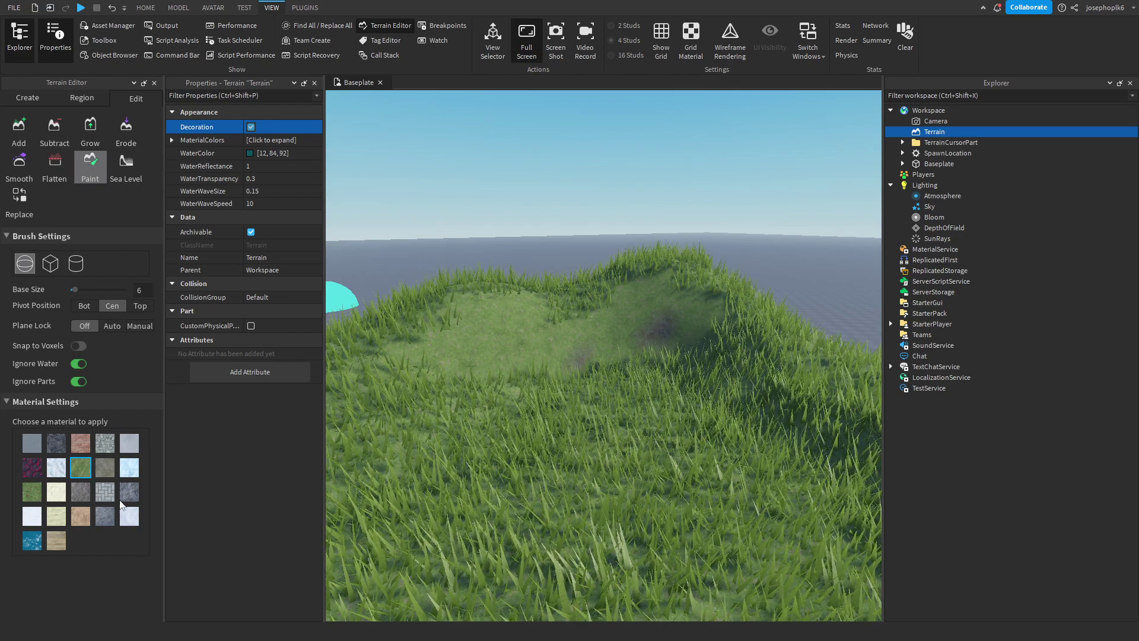
left_click(90, 130)
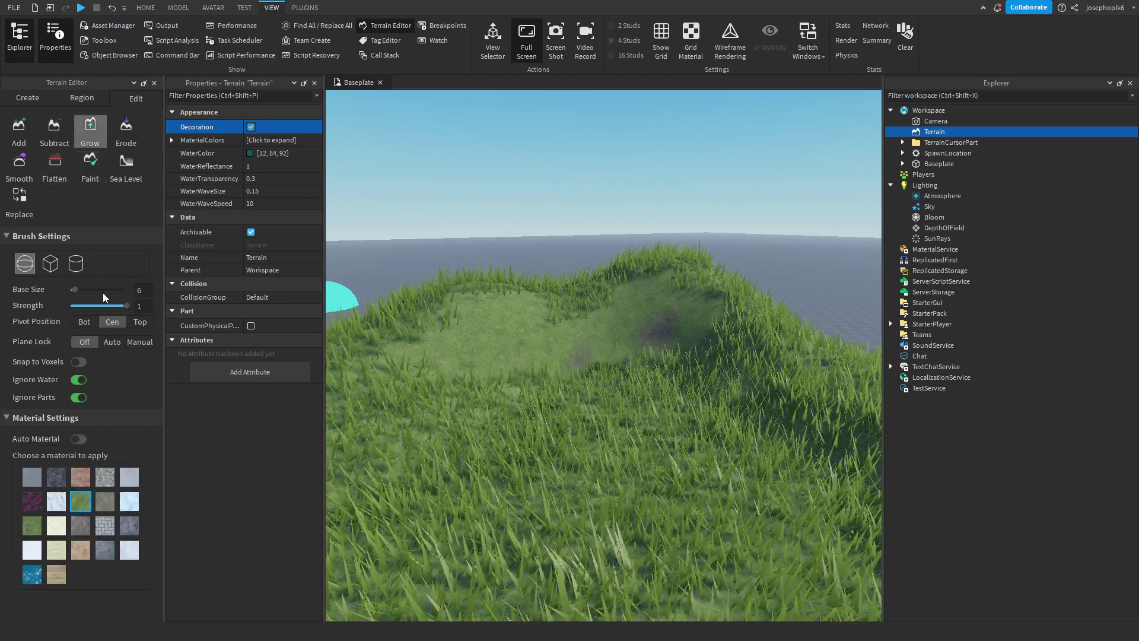
left_click_drag(121, 308, 98, 309)
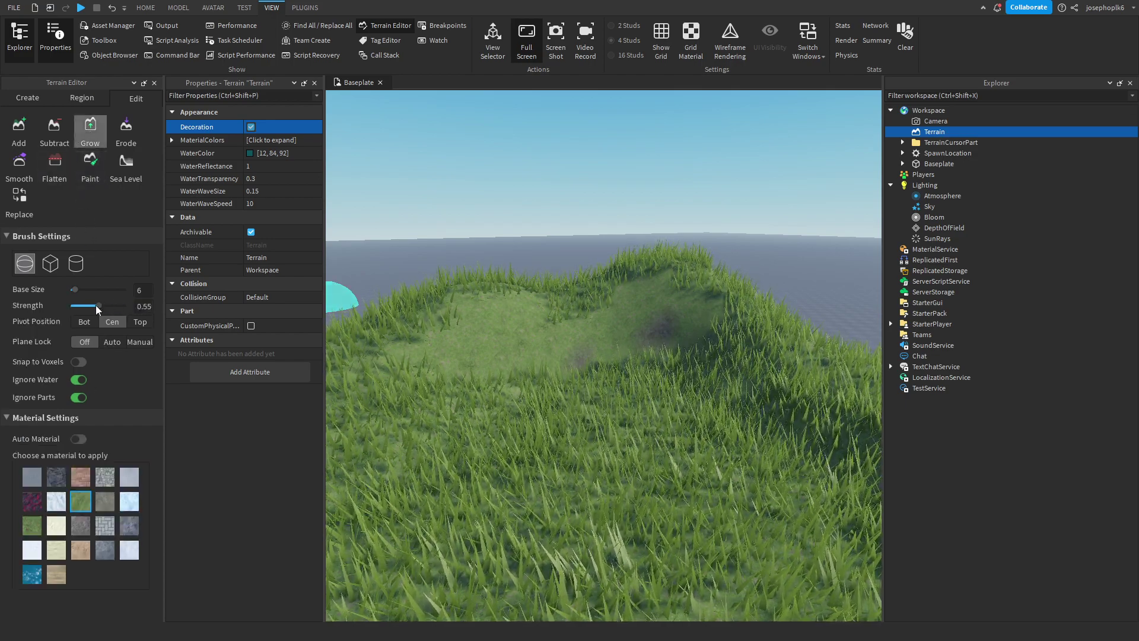
left_click(129, 526)
scroll(570, 336, "up", 5)
right_click_drag(603, 308, 602, 308)
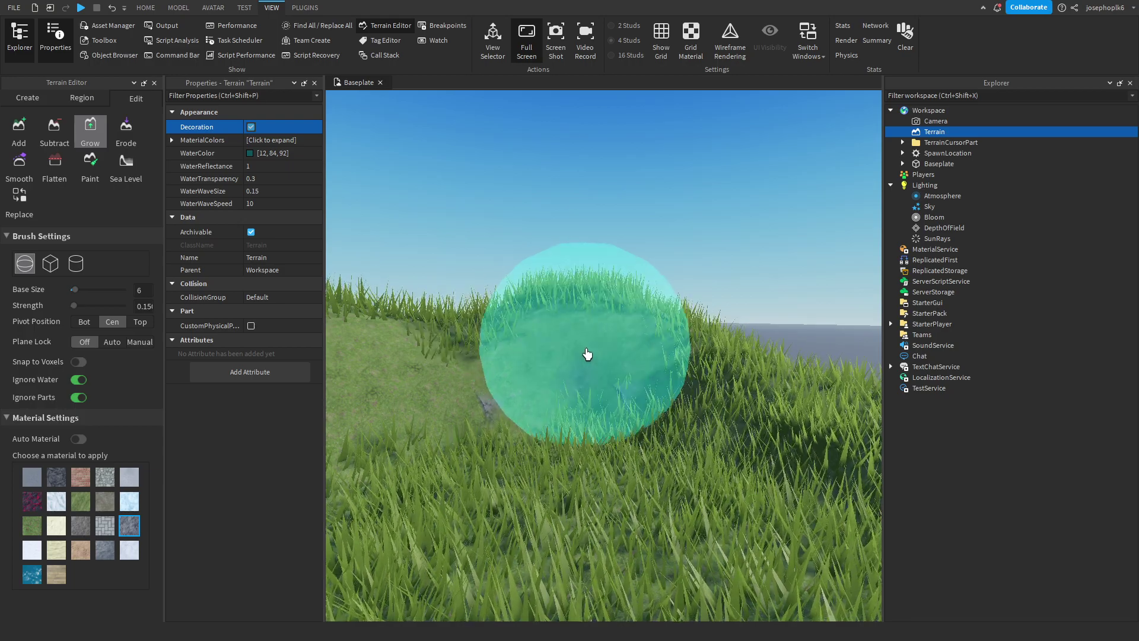
Step: Grow rock outcrops on the inner slope of the corner hill
left_click_drag(496, 342, 600, 323)
right_click_drag(603, 328, 603, 328)
mouse_move(603, 328)
left_mouse_down()
mouse_move(483, 333)
mouse_move(655, 306)
mouse_move(598, 311)
mouse_move(714, 315)
left_mouse_up()
right_click_drag(669, 358, 669, 358)
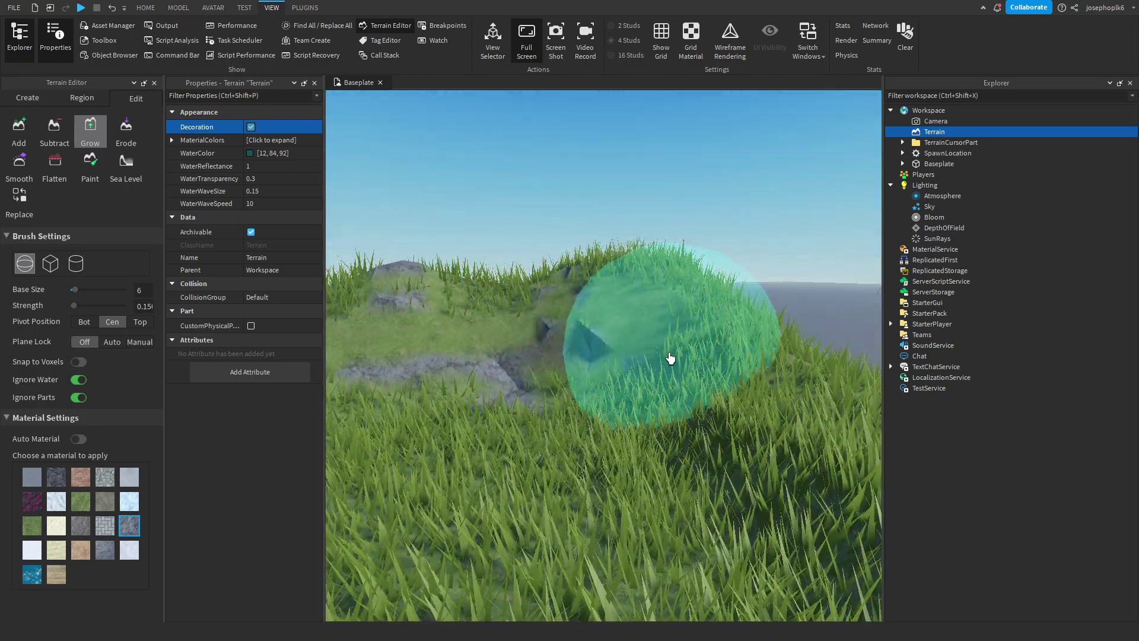
left_click_drag(669, 358, 602, 287)
right_click_drag(602, 288, 602, 287)
mouse_move(601, 288)
left_mouse_down()
mouse_move(514, 332)
mouse_move(642, 344)
left_mouse_up()
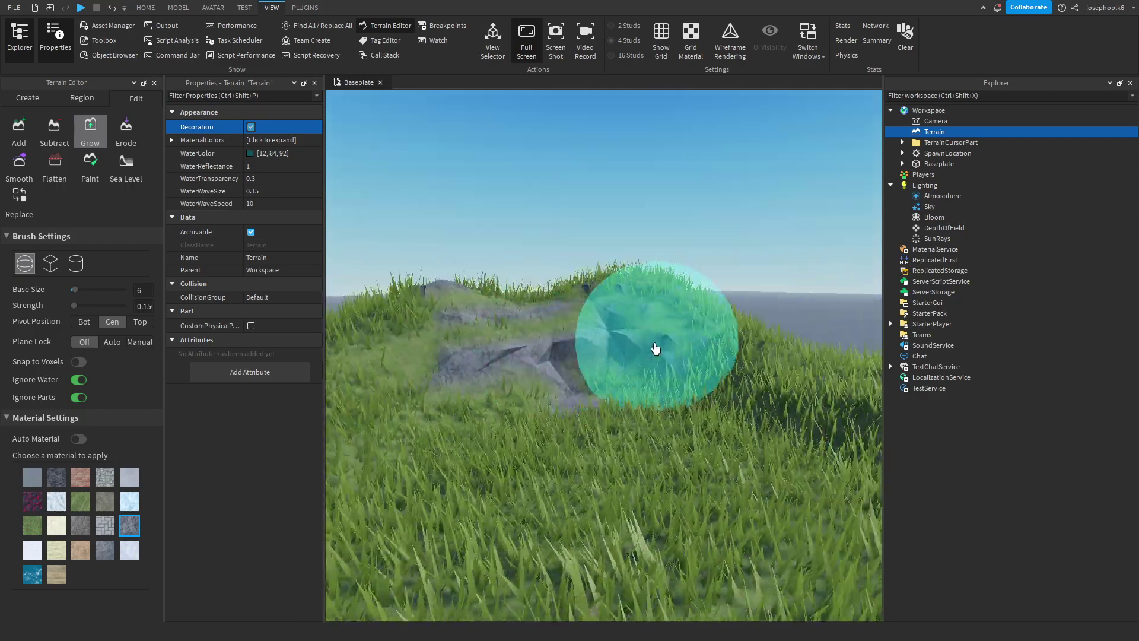
Step: Extend the rock outcrops along the neighbouring grassy ridge
mouse_move(656, 349)
right_mouse_down()
mouse_move(593, 375)
mouse_move(647, 386)
mouse_move(566, 368)
right_mouse_up()
right_click_drag(665, 362, 487, 335)
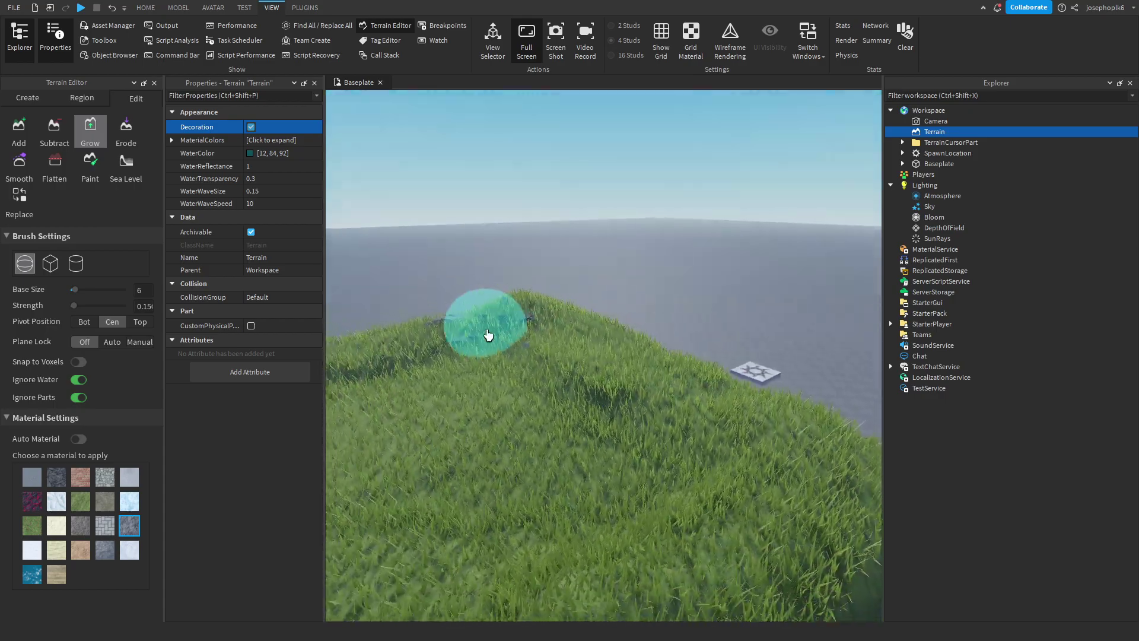
key("a")
key("w")
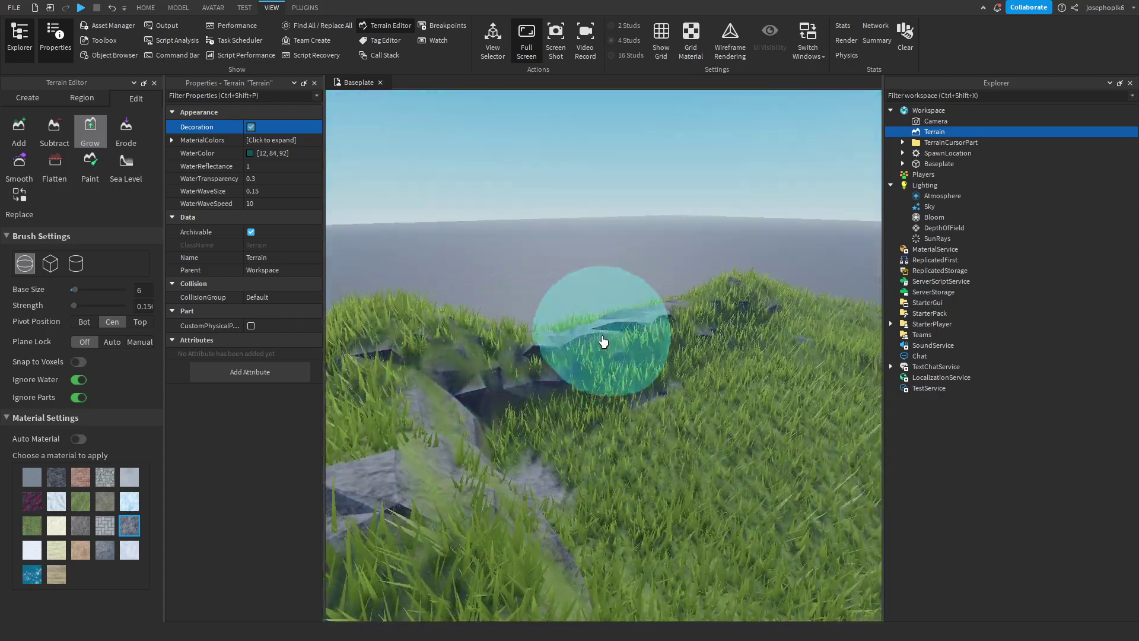
mouse_move(590, 321)
right_mouse_down()
mouse_move(688, 323)
mouse_move(582, 298)
mouse_move(324, 116)
mouse_move(586, 260)
mouse_move(504, 291)
right_mouse_up()
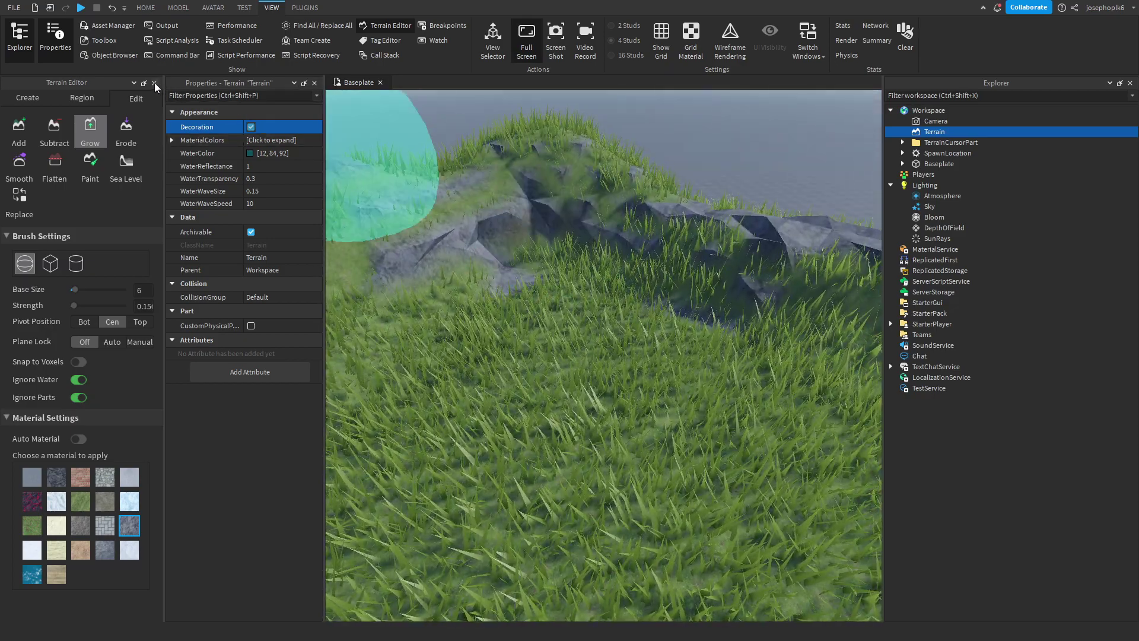
right_click_drag(564, 229, 525, 216)
Step: Select a rectangular pond-sized terrain region in the flat grass below the rocky hill
left_click(68, 99)
left_click(21, 135)
right_click_drag(487, 261, 535, 275)
left_click_drag(666, 272, 754, 274)
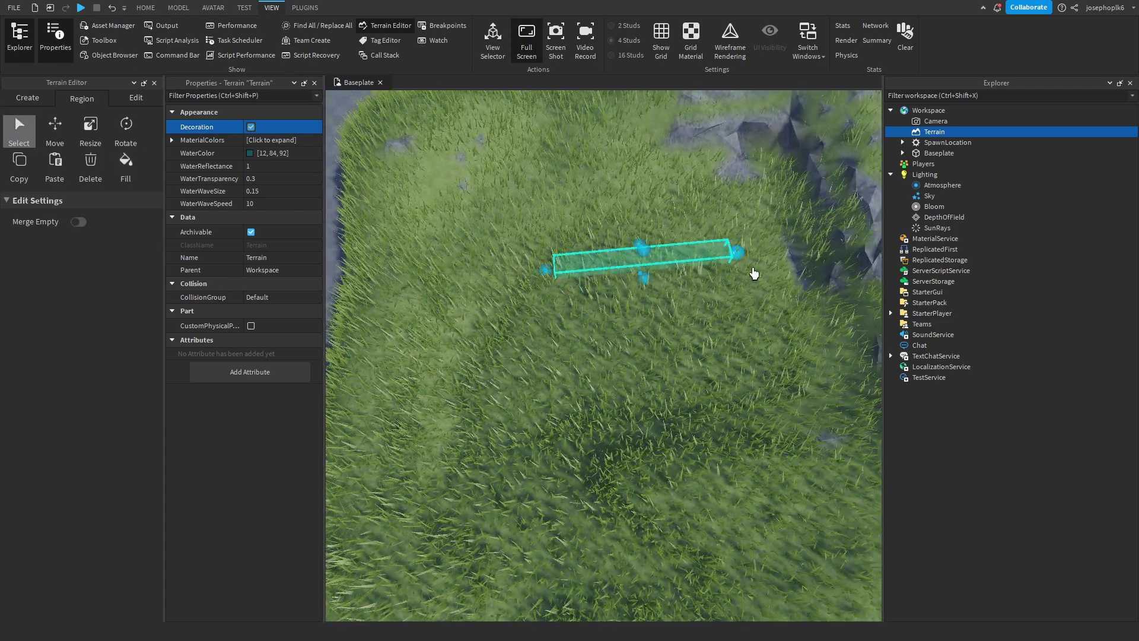
right_click_drag(682, 379, 667, 329)
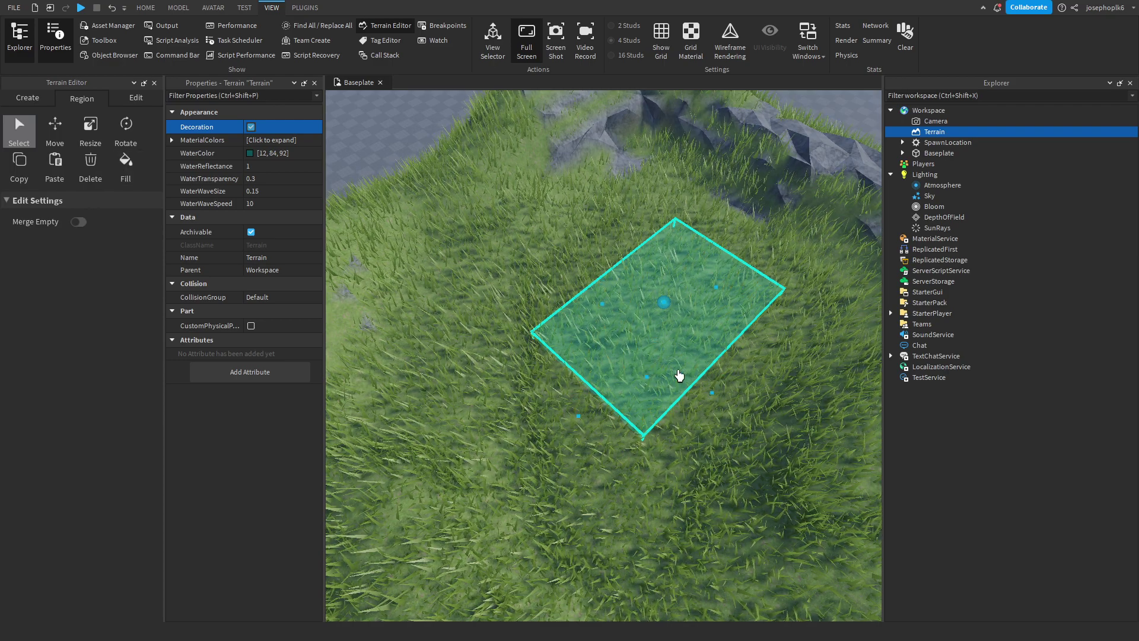
Step: Delete the terrain inside the selected region and fill the resulting pit with Water
left_click(125, 167)
left_click(91, 167)
right_click_drag(515, 369, 617, 366)
key("w")
scroll(610, 363, "down", 2)
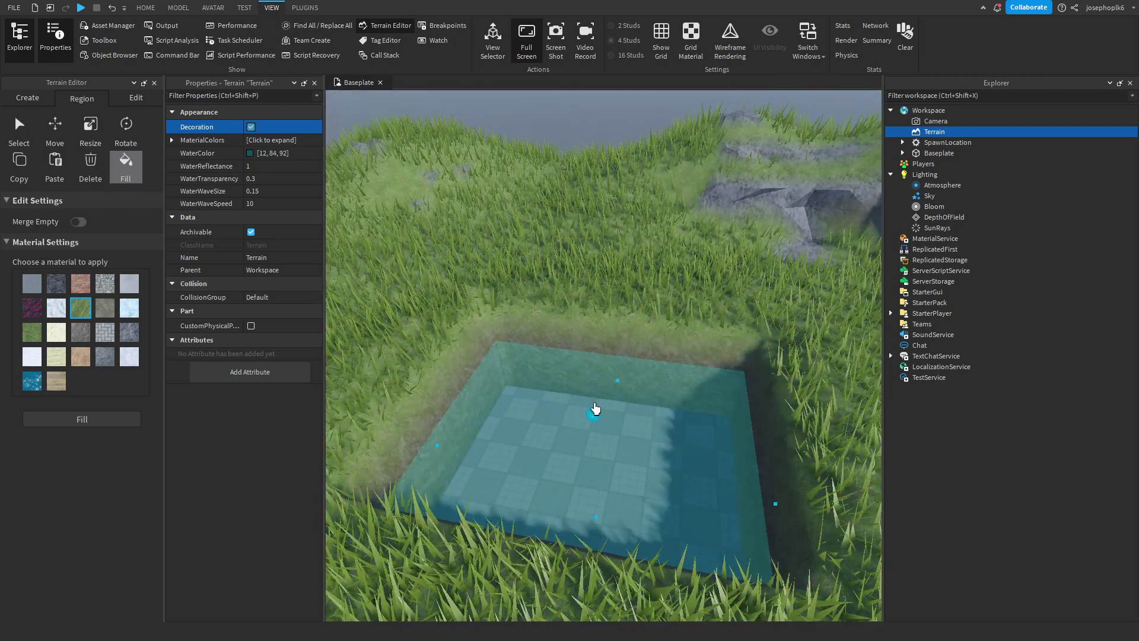
left_click(32, 380)
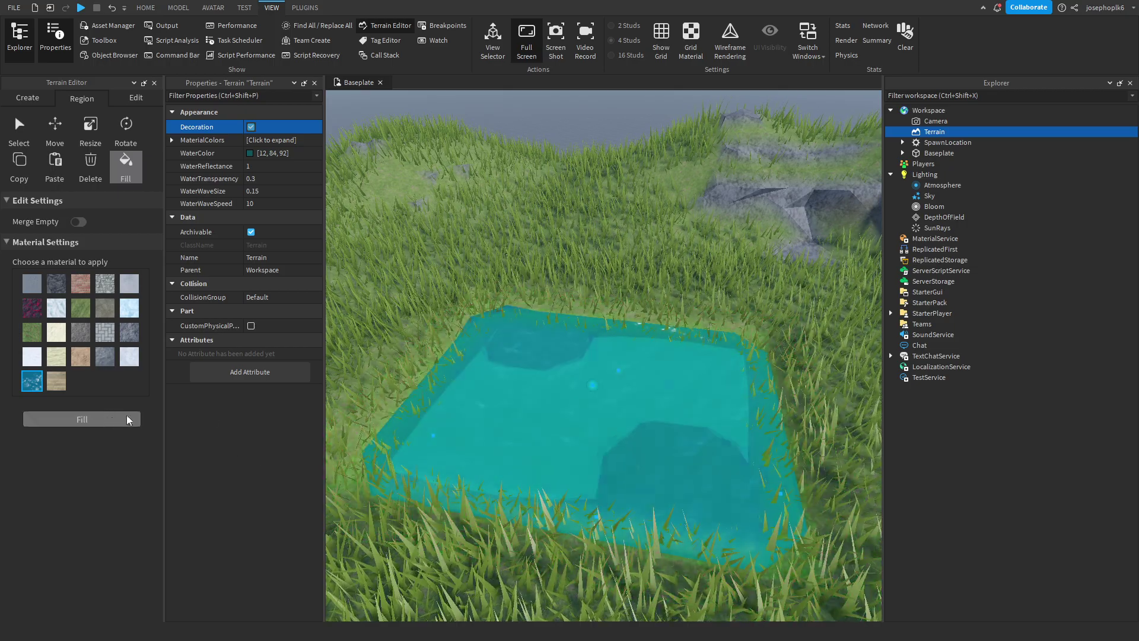
scroll(582, 445, "up", 10)
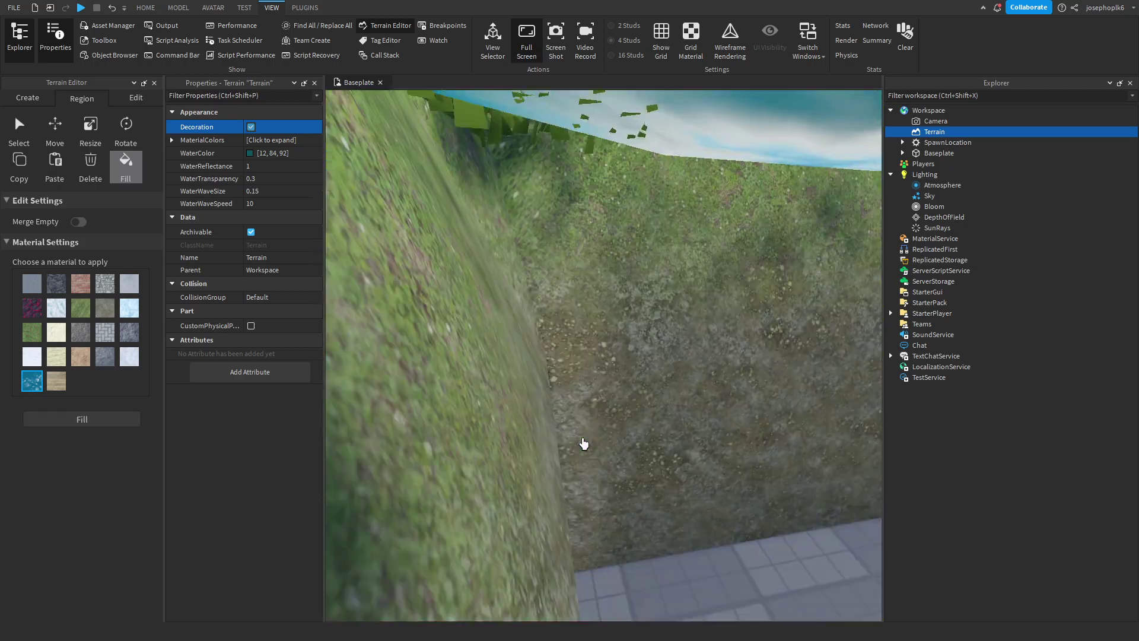
scroll(582, 445, "down", 10)
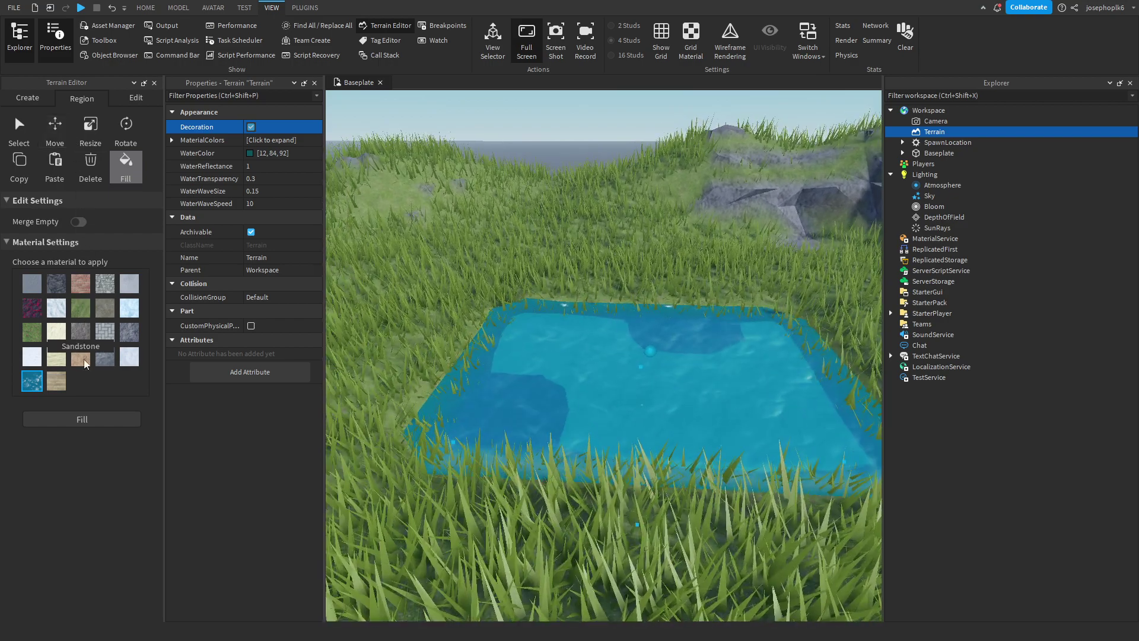
left_click(82, 360)
left_click(58, 358)
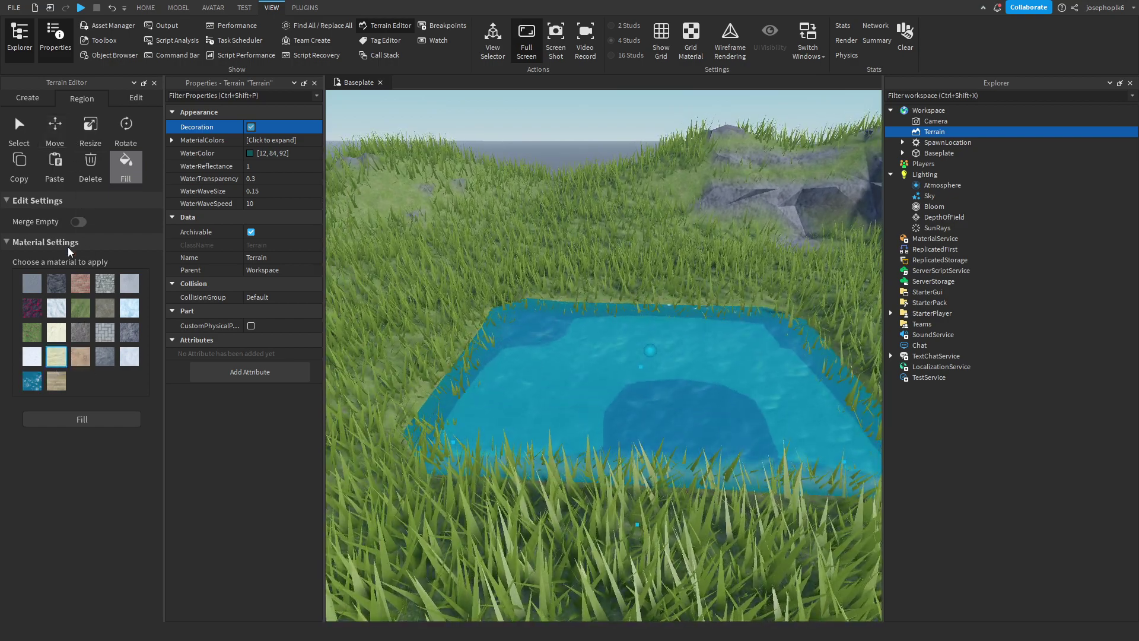
left_click(34, 334)
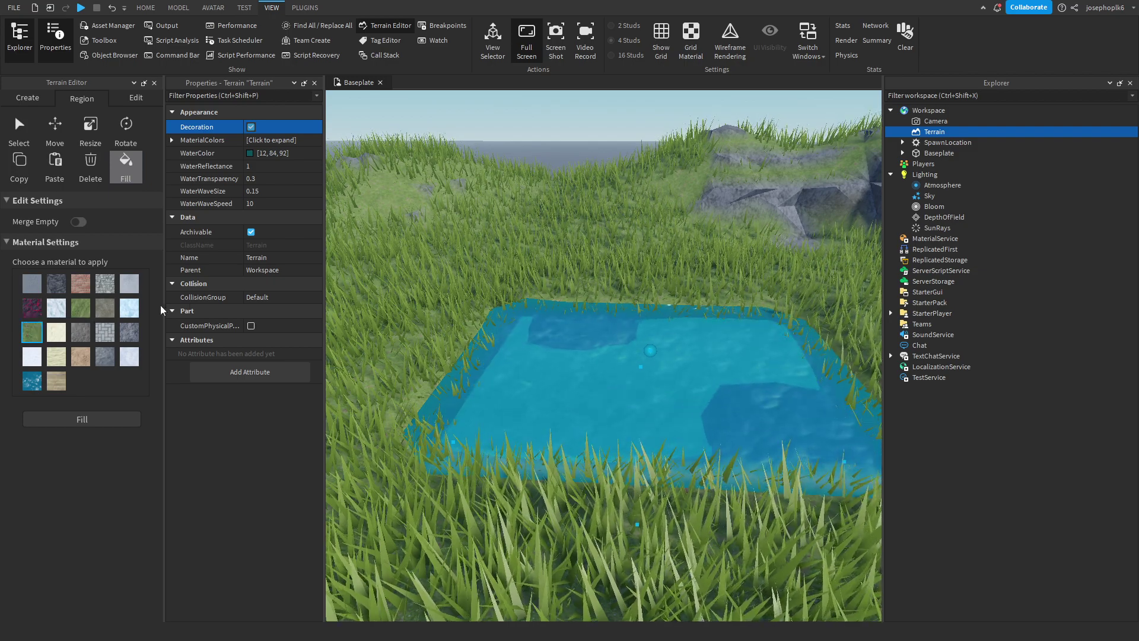
key("d")
right_click_drag(553, 322, 564, 330)
Step: Paint Leafy Grass over the tall grass along the pond's far edges with a brush of base size 1
left_click(137, 99)
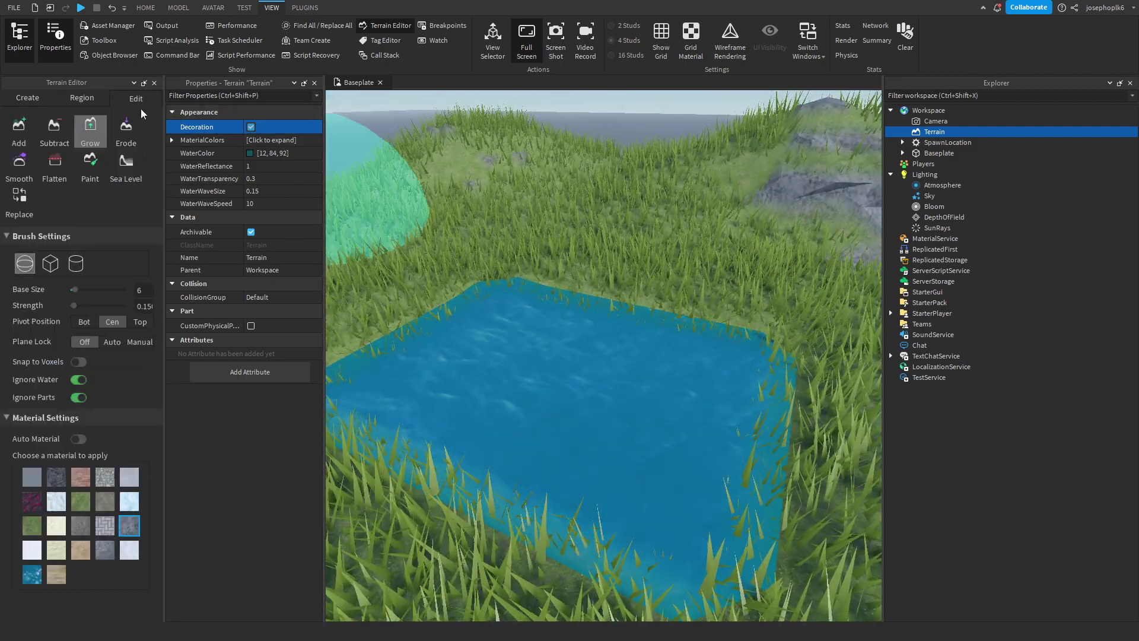
left_click(89, 167)
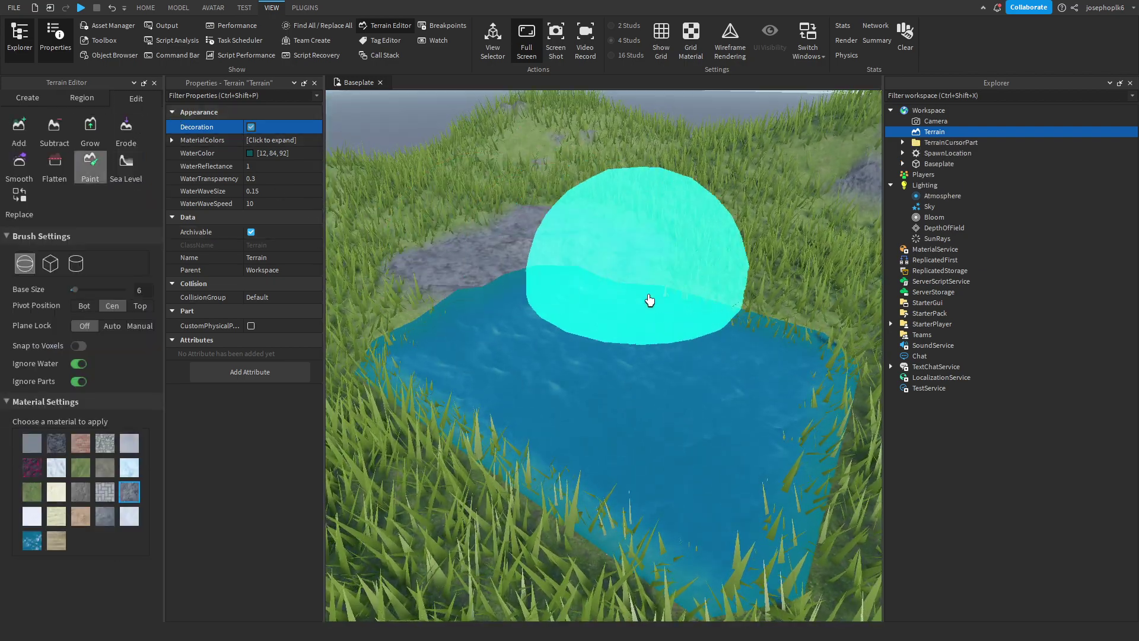
key("ctrl+z")
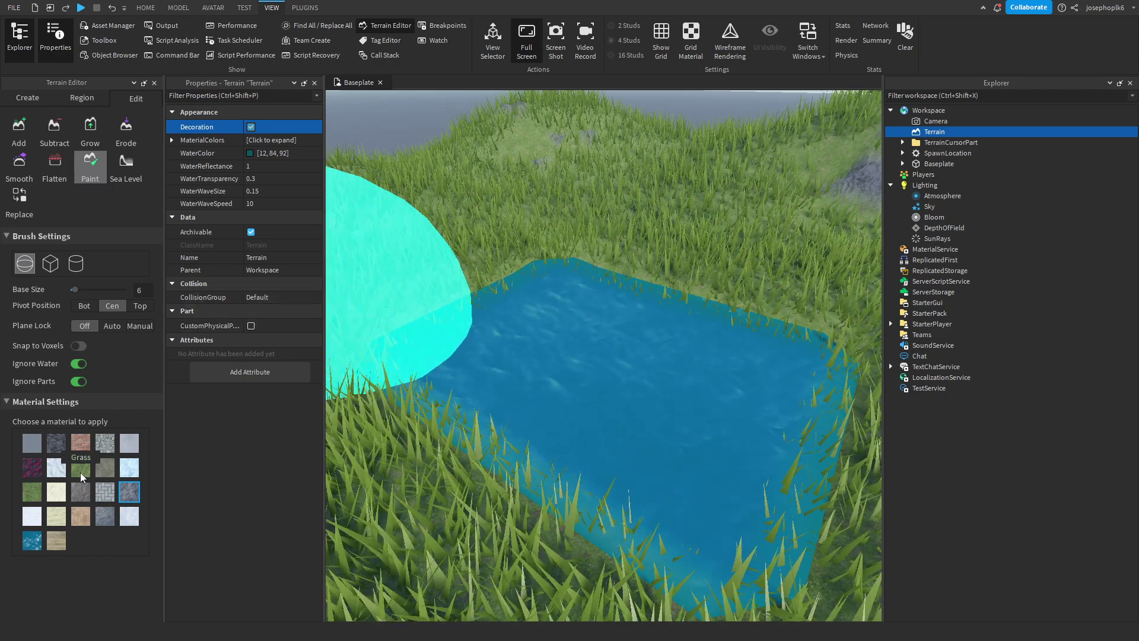
left_click(32, 491)
left_click_drag(74, 290, 70, 289)
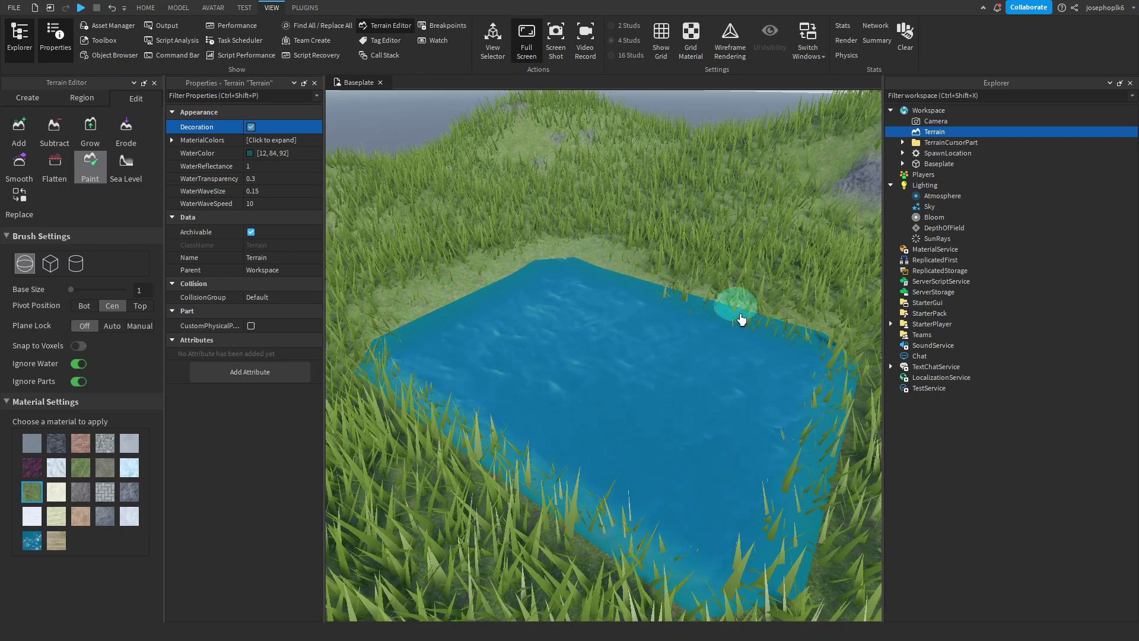
Step: Paint the remaining banks of the pond with Leafy Grass, including the edges facing the rocky hill
key("d")
mouse_move(702, 358)
right_mouse_down()
mouse_move(727, 376)
mouse_move(693, 353)
right_mouse_up()
scroll(692, 352, "down", 2)
scroll(695, 360, "up", 2)
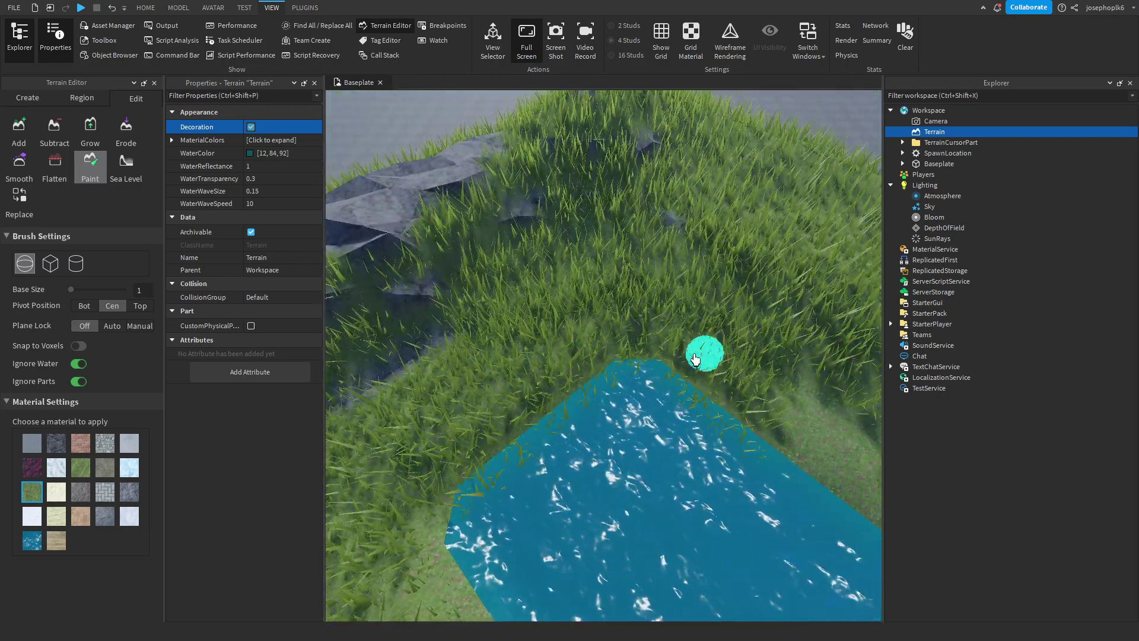
left_click_drag(576, 399, 460, 509)
mouse_move(459, 509)
right_mouse_down()
mouse_move(493, 488)
mouse_move(833, 439)
mouse_move(510, 344)
right_mouse_up()
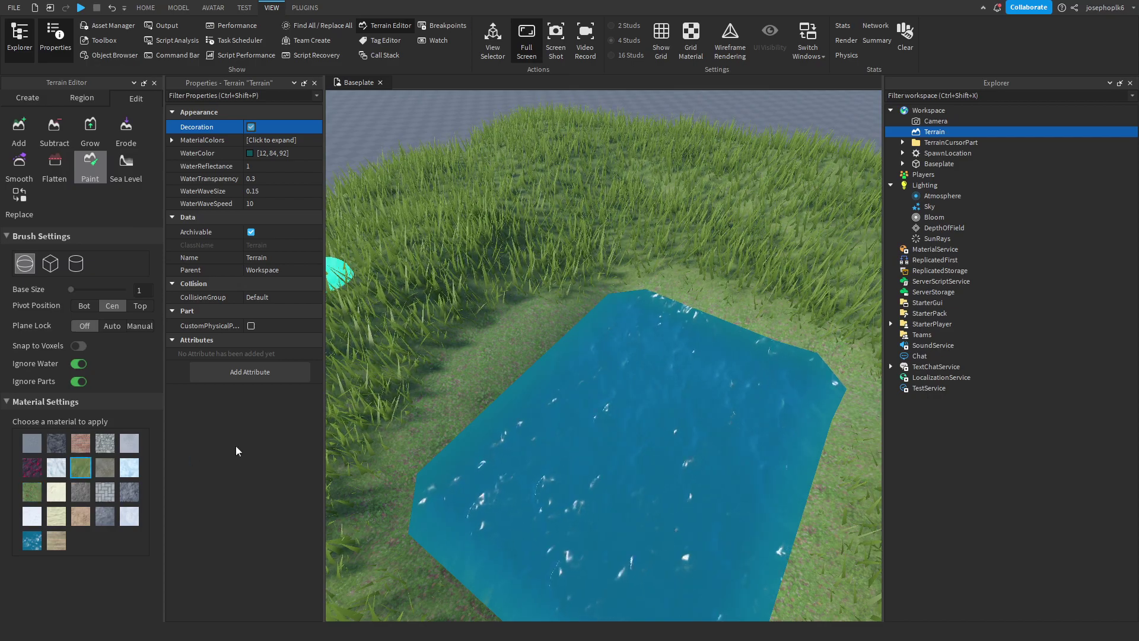
Step: Grow Rock along the far bank and corner of the pond with a brush of base size 2
left_click(90, 128)
right_click_drag(508, 318, 522, 320)
left_click_drag(72, 290, 70, 290)
right_click_drag(552, 373, 575, 366)
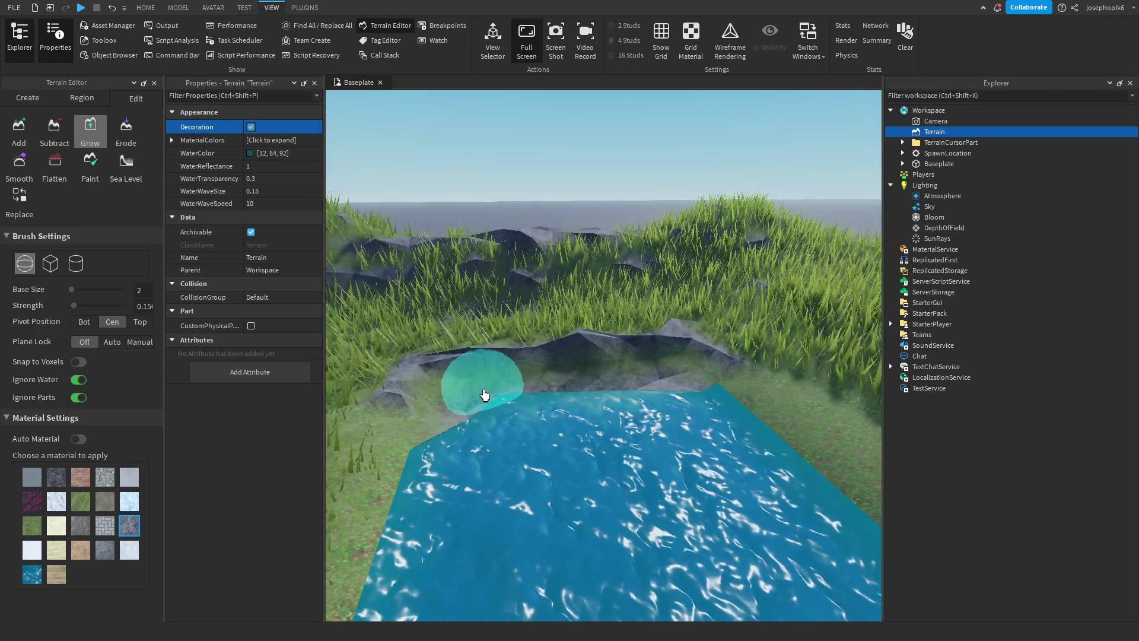
mouse_move(480, 397)
right_mouse_down()
mouse_move(643, 386)
mouse_move(500, 395)
right_mouse_up()
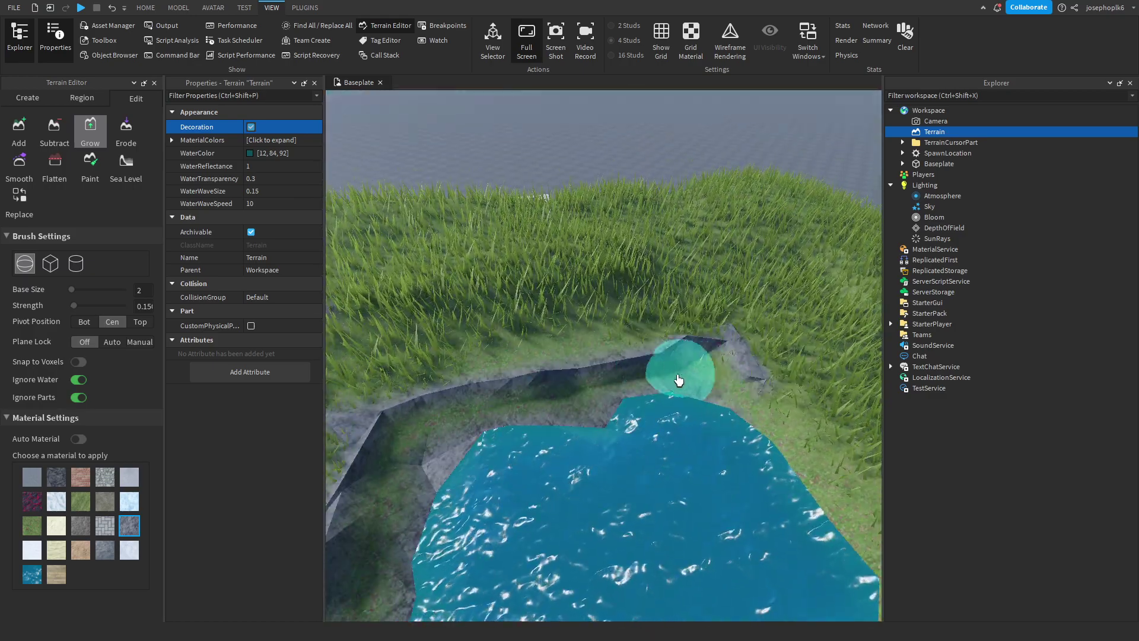
Step: Extend the rock rim around the next corner and along the adjoining side of the pond
right_click_drag(679, 380, 626, 363)
mouse_move(739, 390)
right_mouse_down()
mouse_move(679, 379)
mouse_move(736, 384)
right_mouse_up()
left_click_drag(735, 384, 706, 356)
right_click_drag(706, 357, 617, 367)
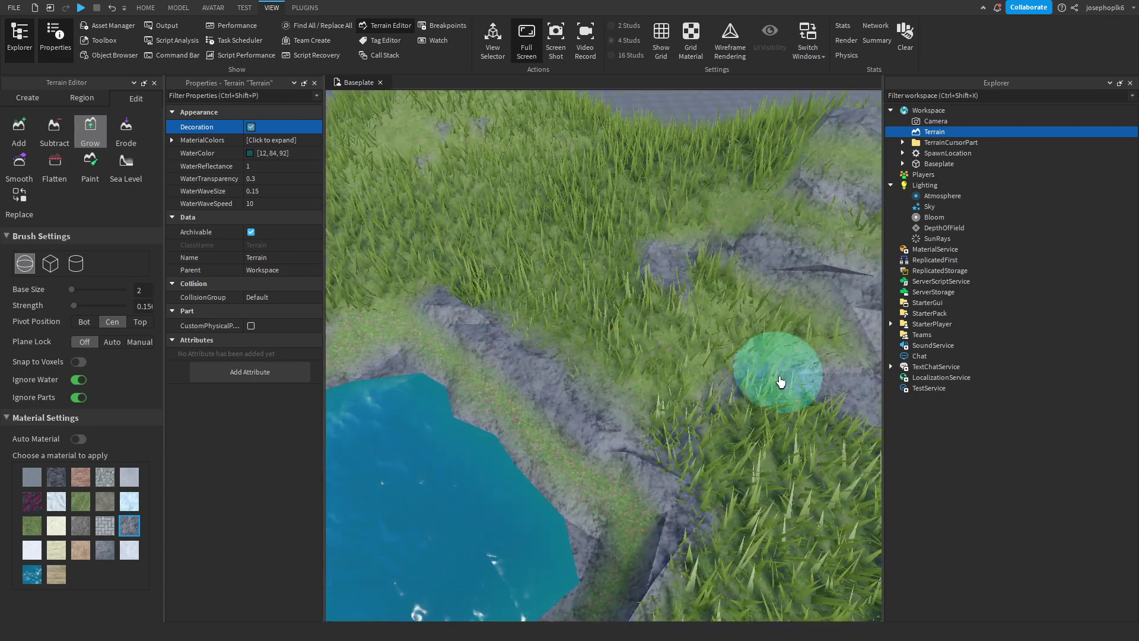
Step: Grow rocks between the pond rim and the hill outcrops, and build up the rocky bank beside the water
scroll(618, 368, "down", 3)
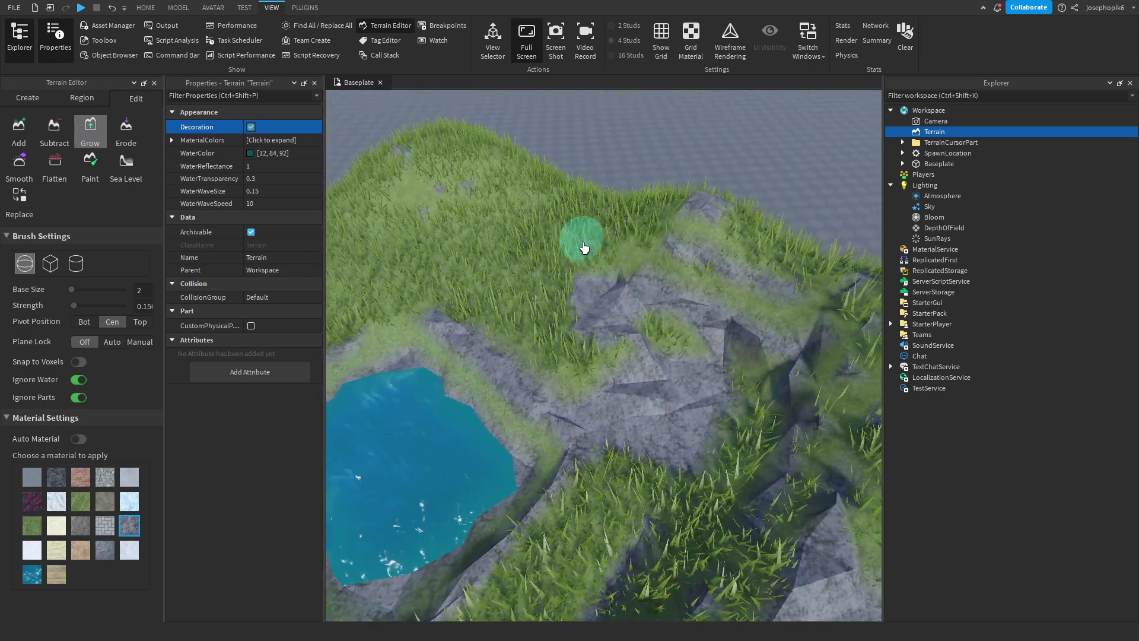
right_click_drag(667, 355, 664, 326)
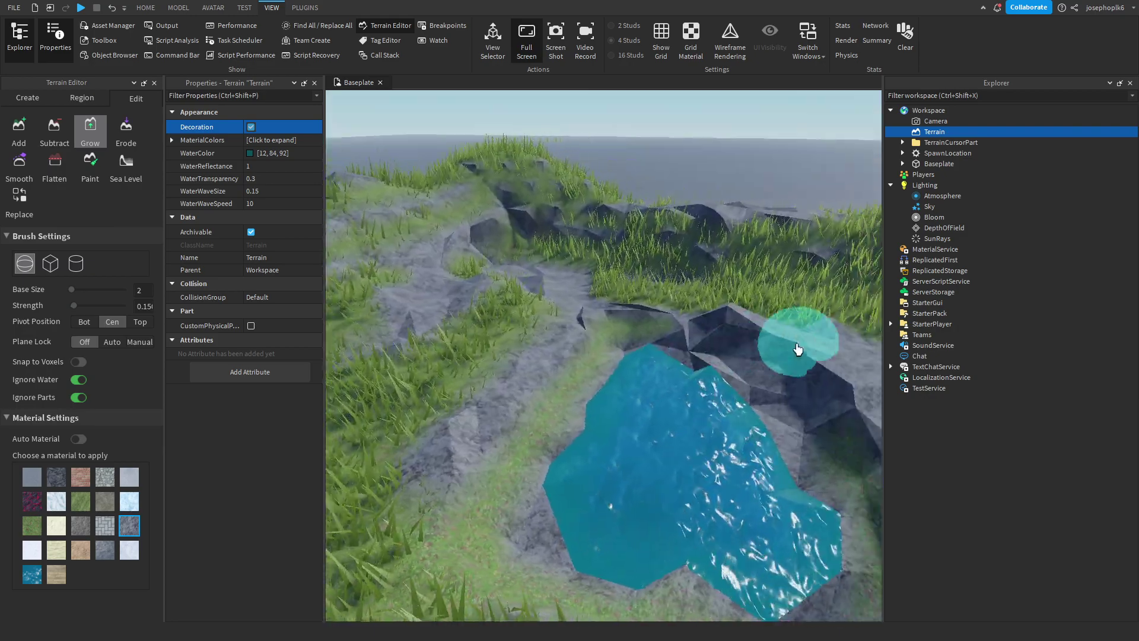
right_click_drag(798, 349, 610, 311)
Step: Complete the rock rim around the pond and widen it outward into the surrounding grass
scroll(564, 246, "down", 6)
right_click_drag(567, 244, 605, 231)
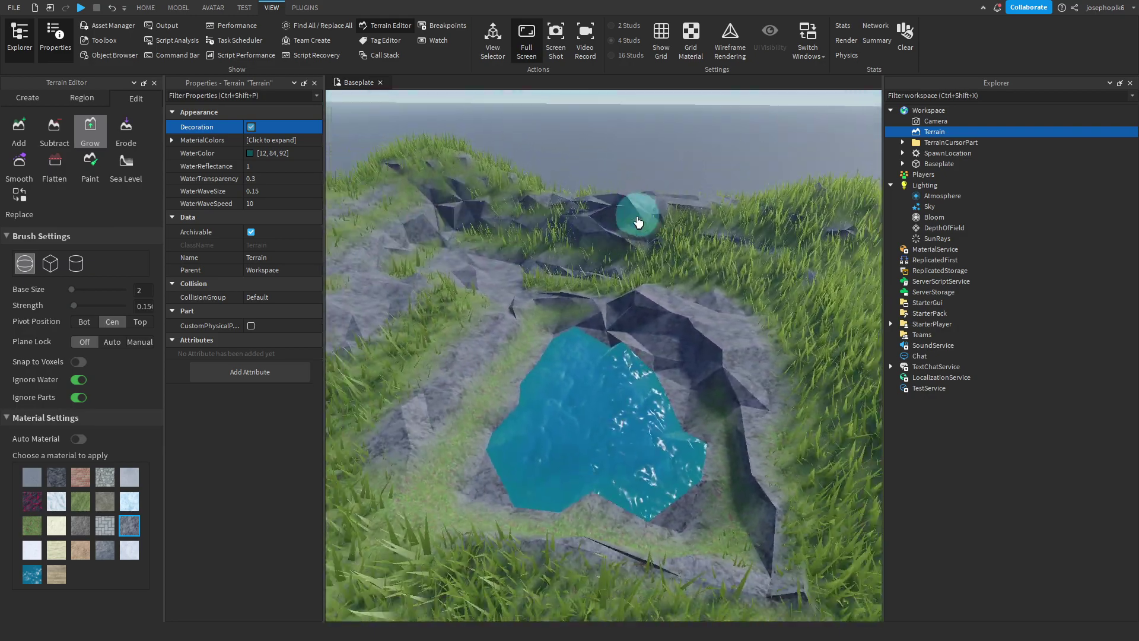
scroll(665, 330, "up", 3)
right_click_drag(642, 335, 627, 372)
scroll(712, 348, "down", 4)
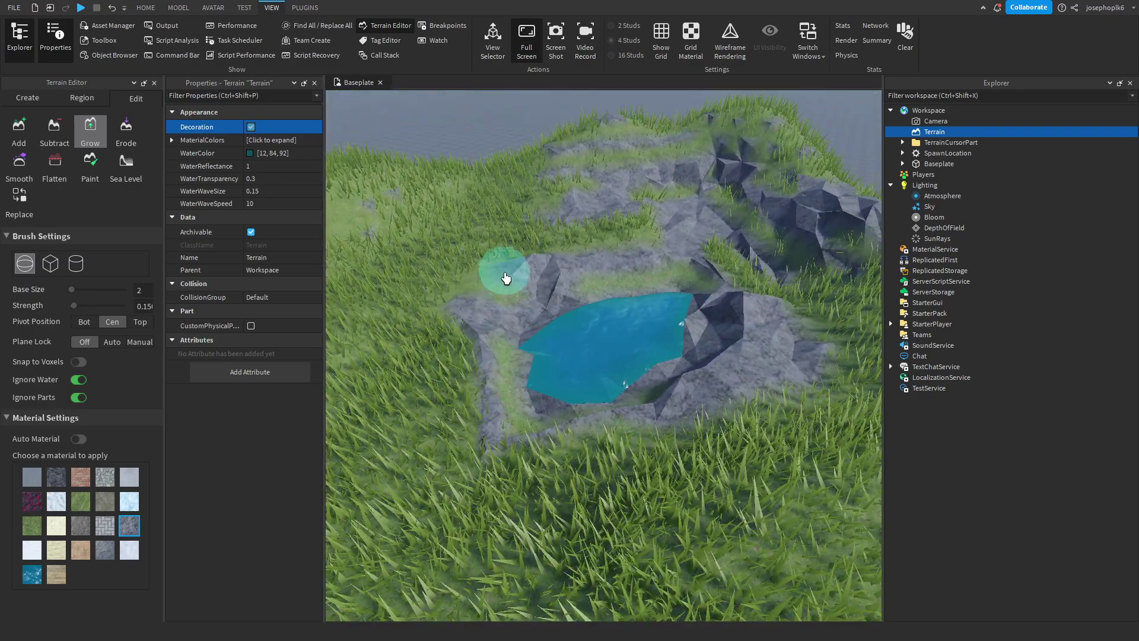
mouse_move(506, 278)
right_mouse_down()
mouse_move(651, 354)
mouse_move(597, 338)
mouse_move(765, 379)
right_mouse_up()
scroll(651, 354, "up", 3)
scroll(753, 372, "down", 4)
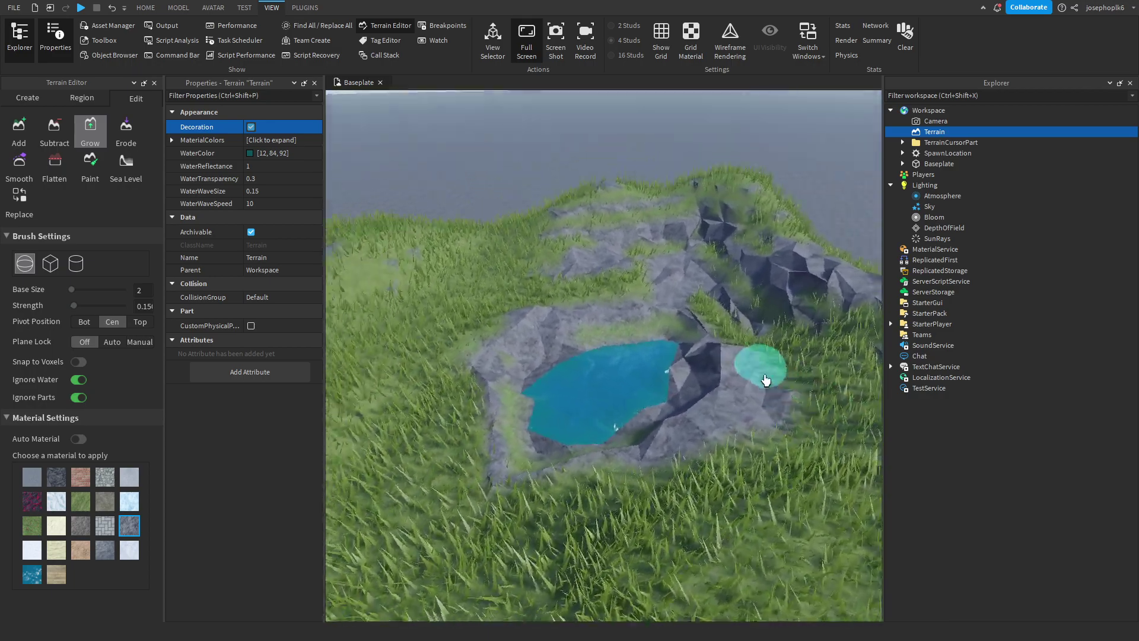
Step: Close the Terrain Editor and the Properties panel to enlarge the view of the scene
key("w")
right_click_drag(766, 380, 766, 380)
right_click_drag(593, 205, 592, 205)
left_click(154, 84)
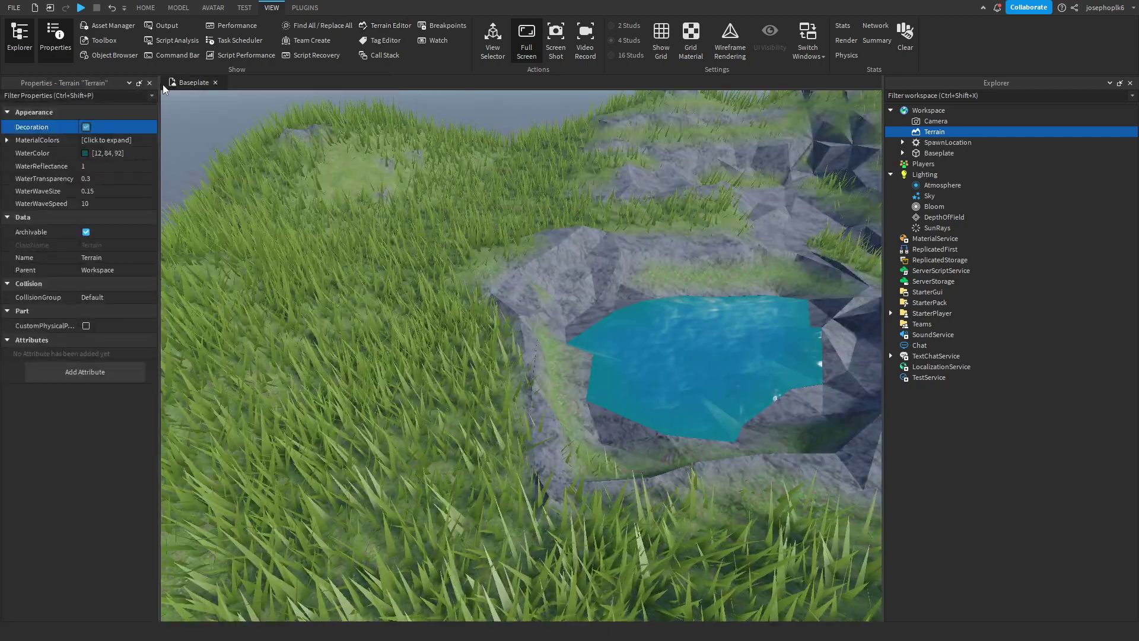
left_click(156, 82)
scroll(241, 8, "up", 2)
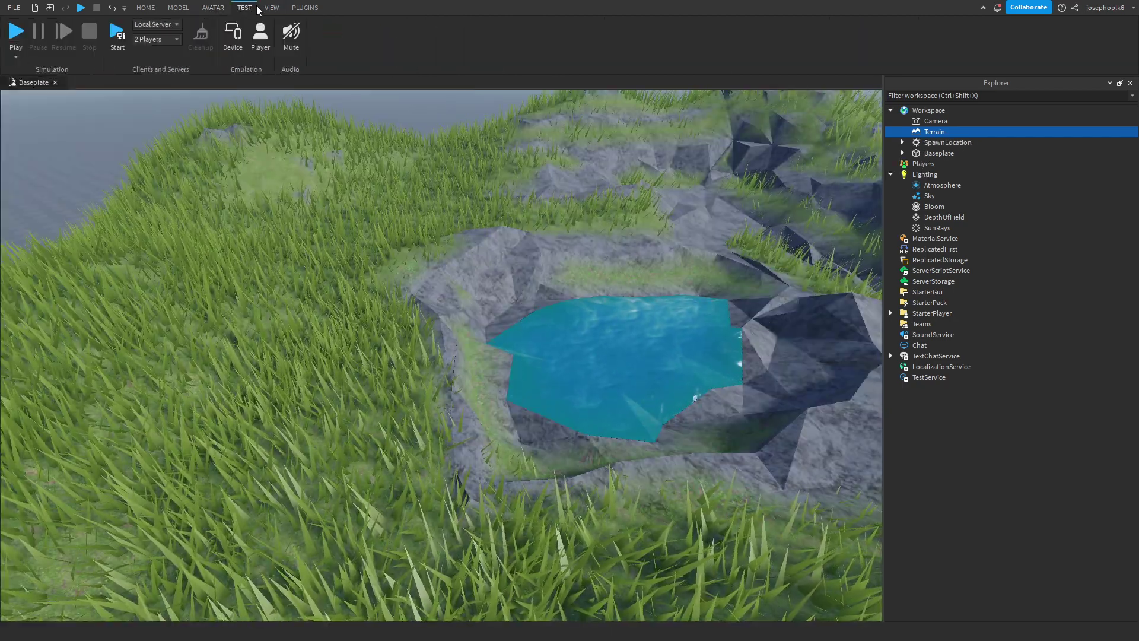
Step: Open the Toolbox and search the models for "realistic trees"
left_click(263, 11)
left_click(104, 41)
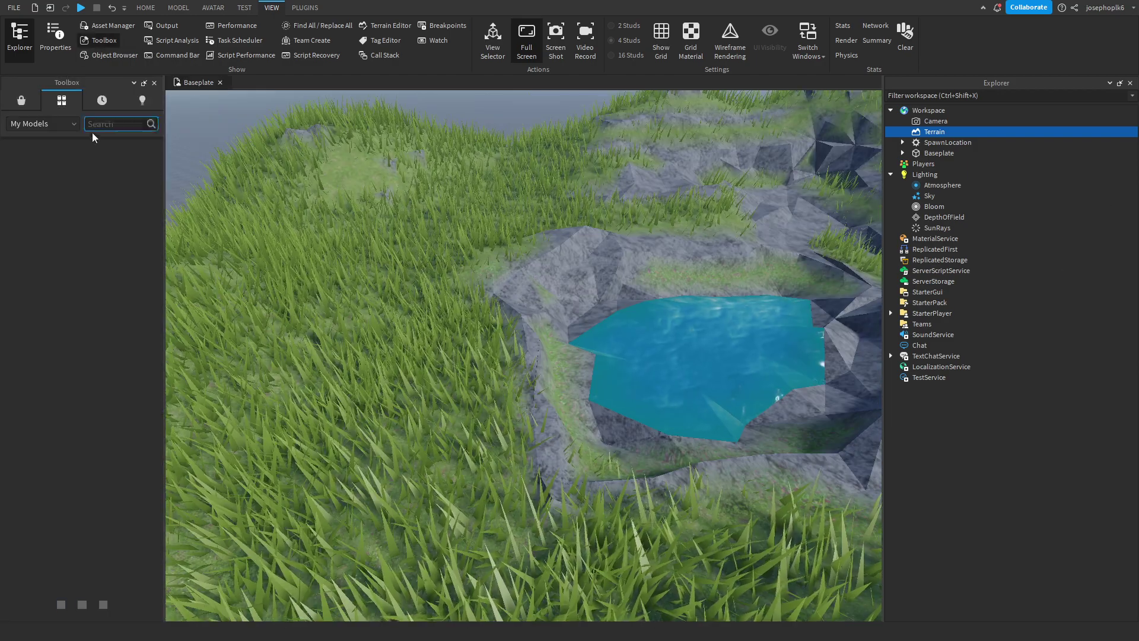
type("realistic tree")
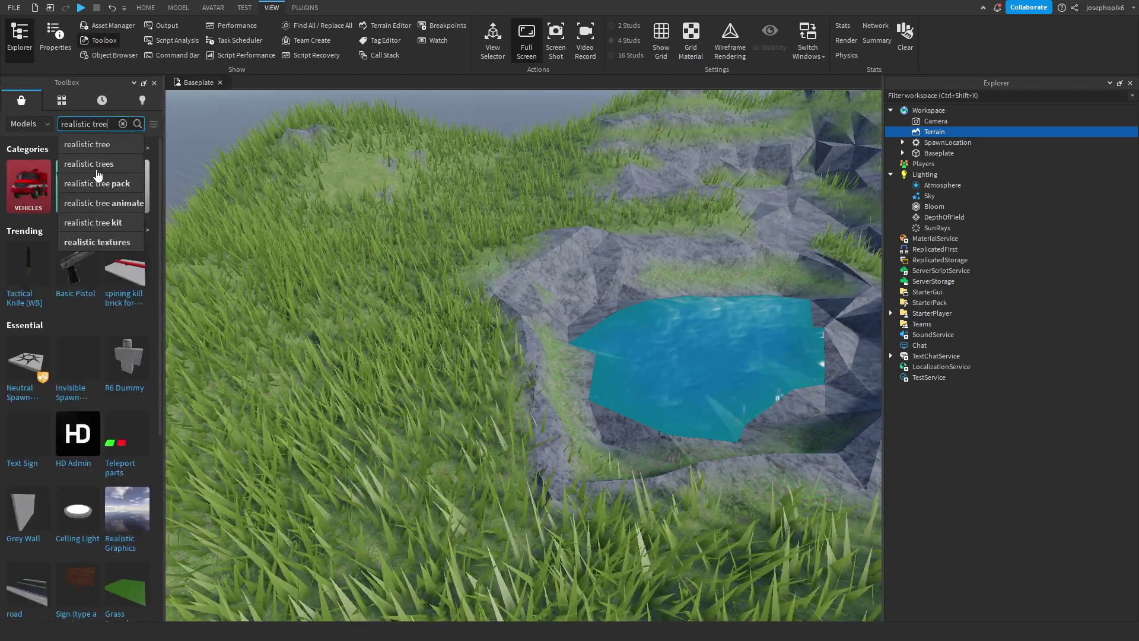
left_click(96, 169)
Step: Insert the Realistic Asian tree model on an empty part of the baseplate and ungroup it into separate clusters
right_click_drag(293, 156, 394, 261)
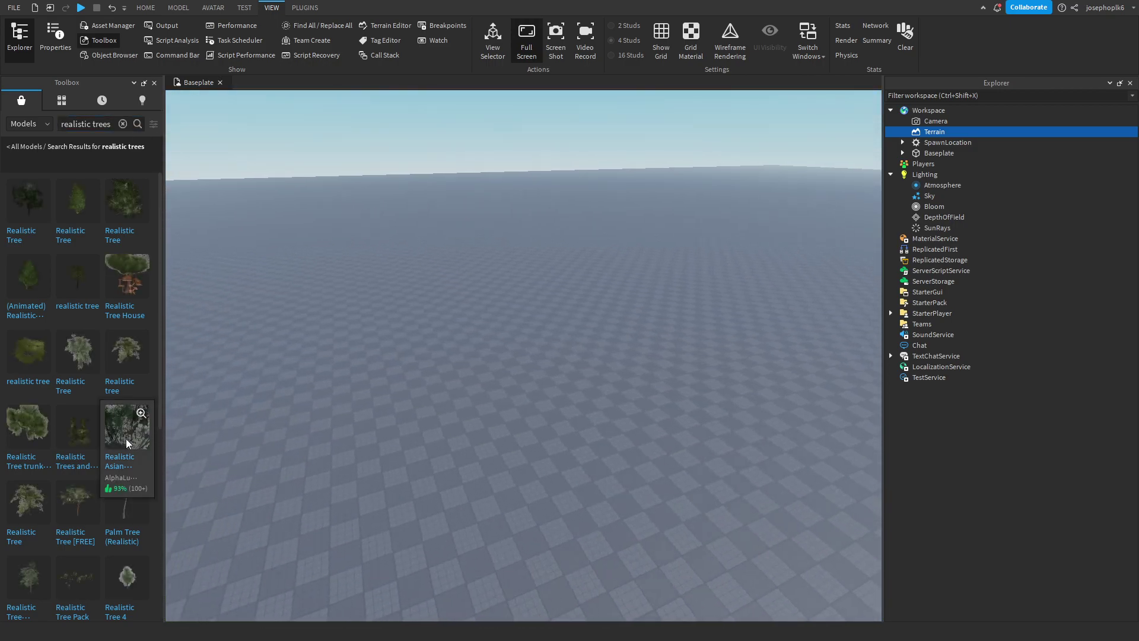
left_click_drag(126, 439, 585, 314)
scroll(585, 314, "up", 5)
key("d")
right_click_drag(585, 314, 584, 315)
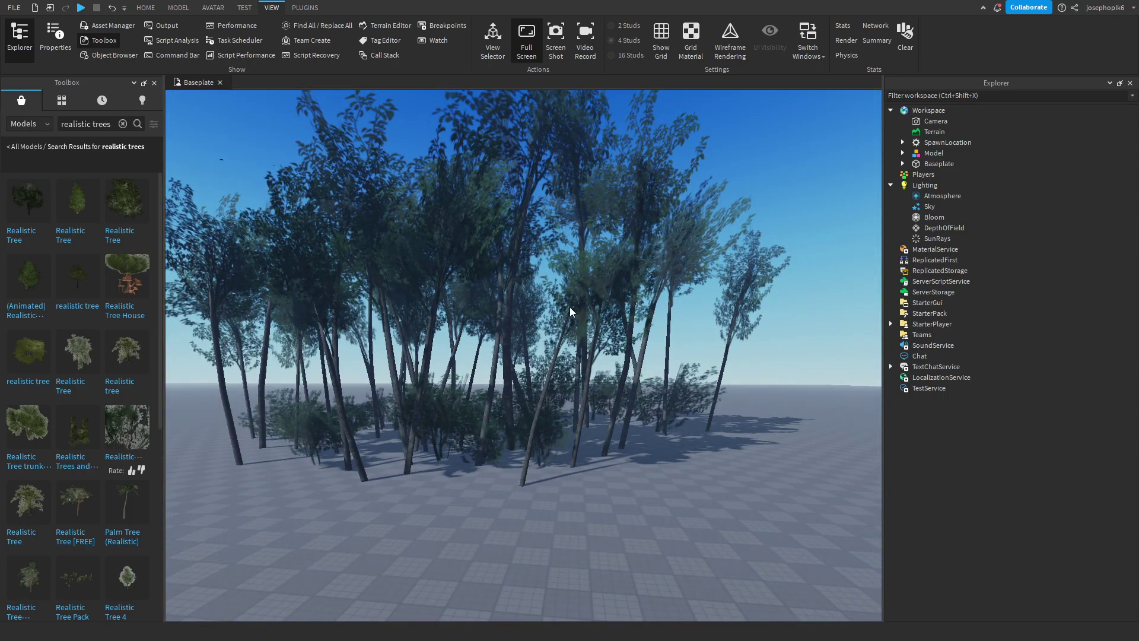
key("ctrl+u")
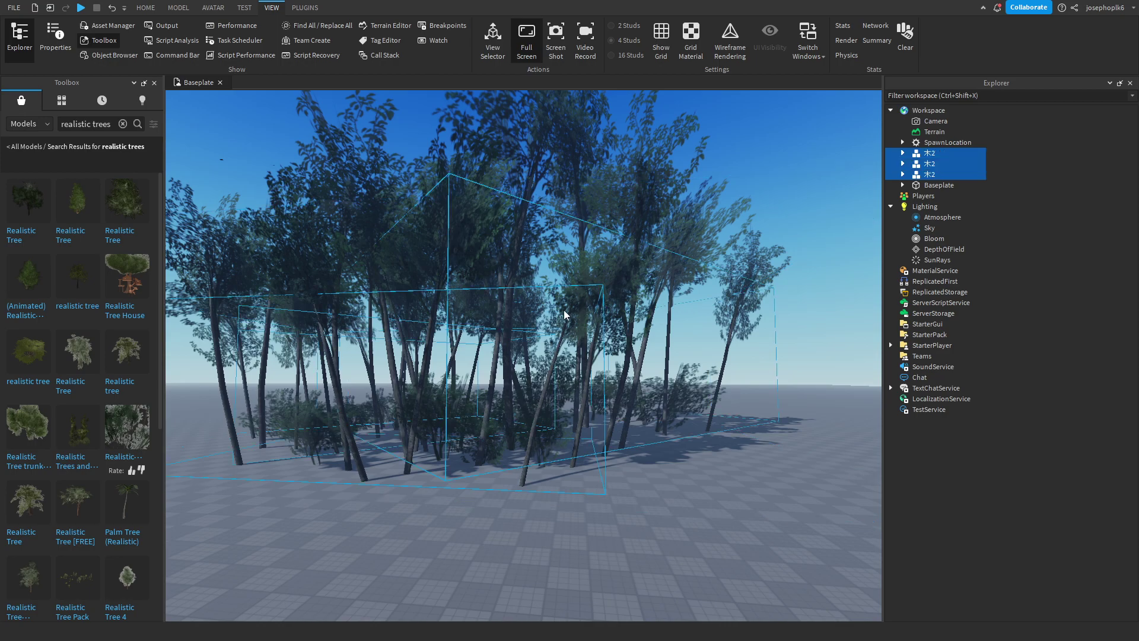
Step: Move a tree cluster aside and expand one cluster in the Explorer to examine its parts
left_click_drag(518, 390, 680, 428)
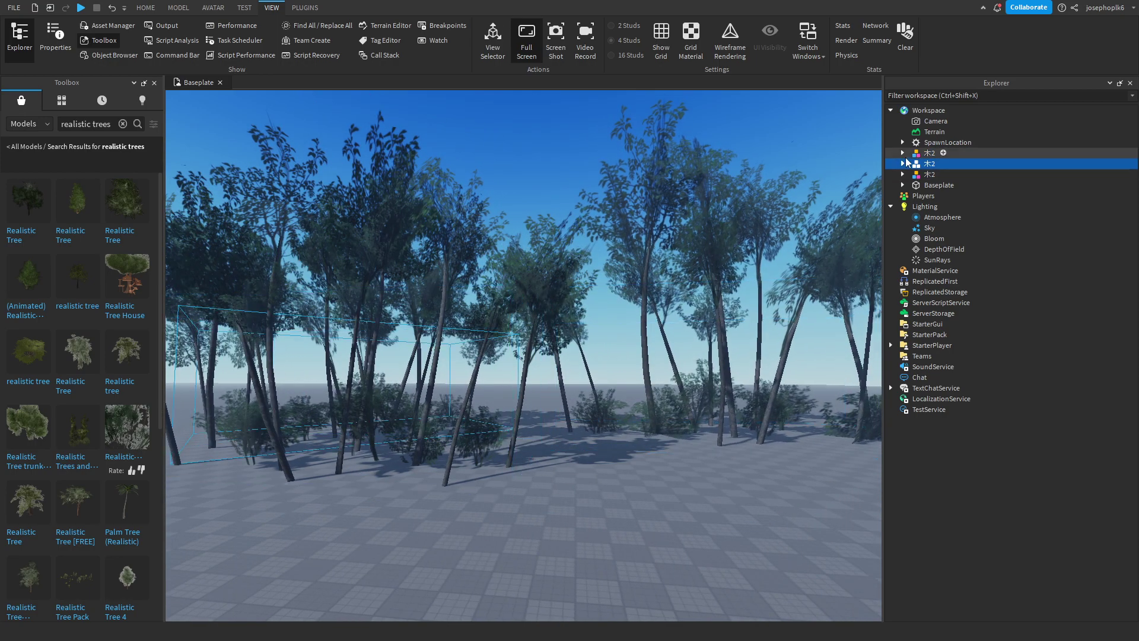
left_click(903, 163)
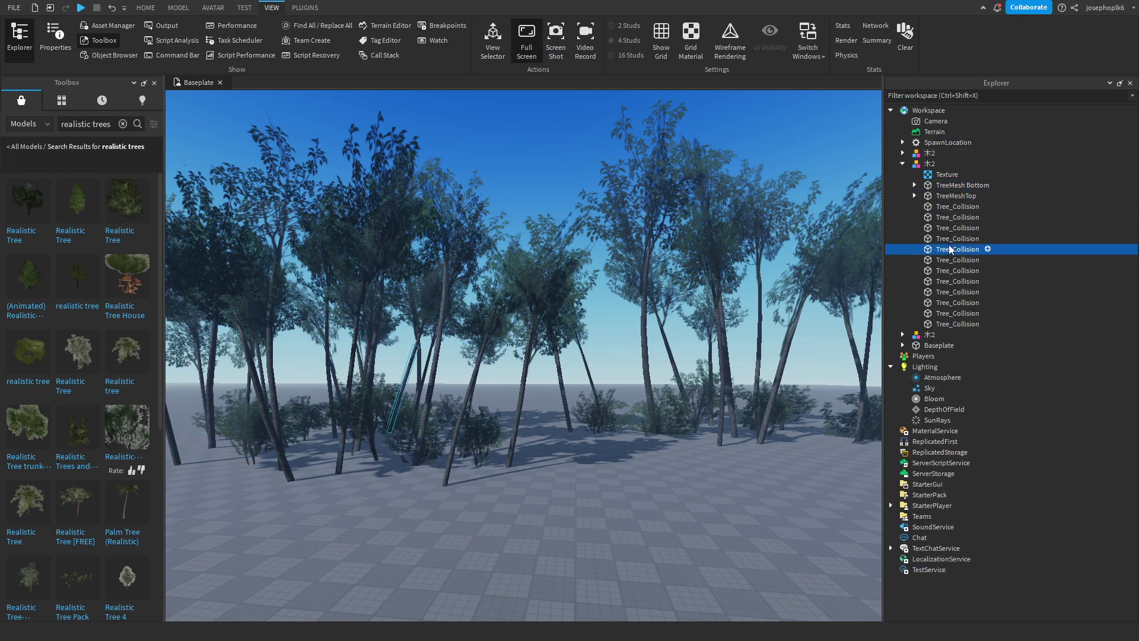
left_click(579, 478)
key("w")
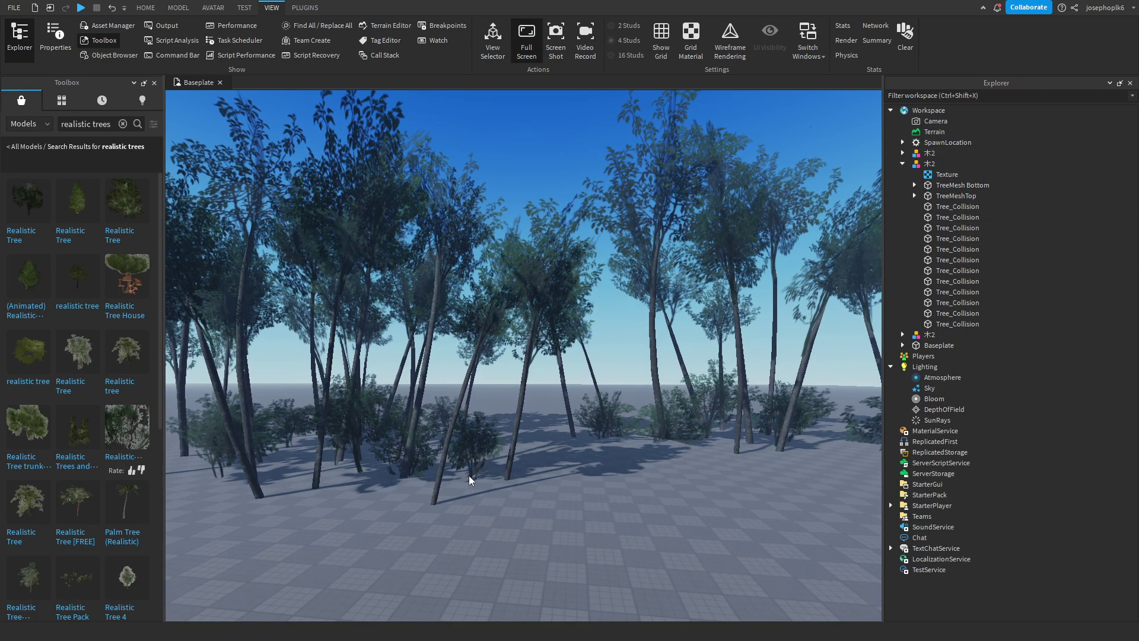
left_click_drag(561, 369, 561, 369)
left_click(536, 437)
Step: Delete all the inserted tree clusters from the baseplate
key("s")
right_click_drag(557, 402, 470, 260)
scroll(470, 259, "down", 3)
left_click_drag(371, 190, 681, 352)
key("Delete")
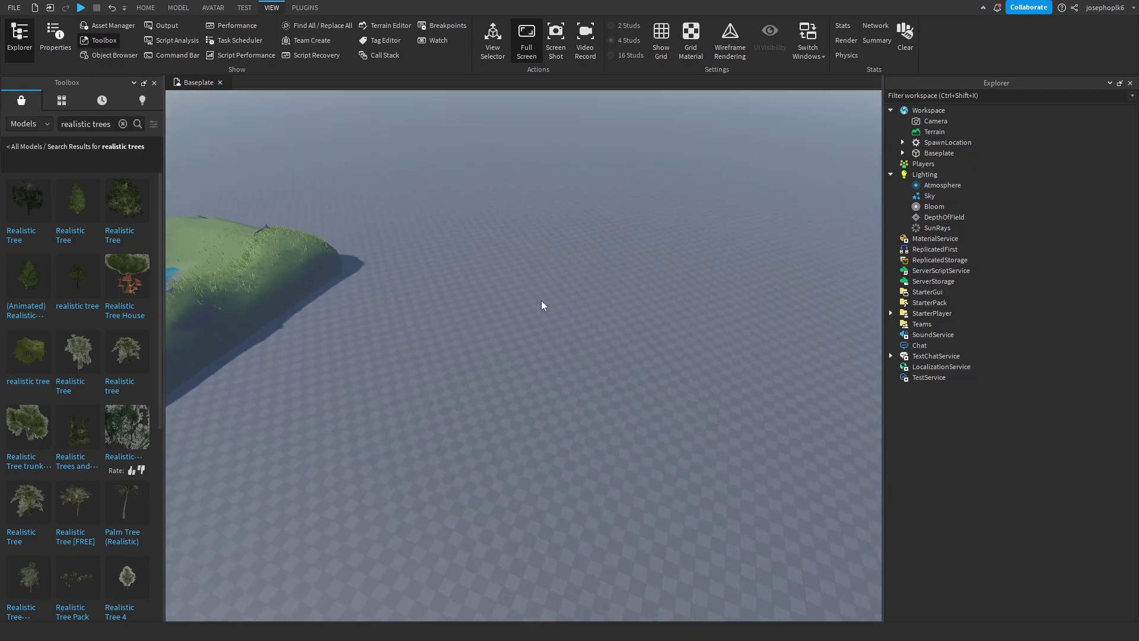
Step: Clear the Toolbox search and search the models again for "realistic trees"
left_click(123, 123)
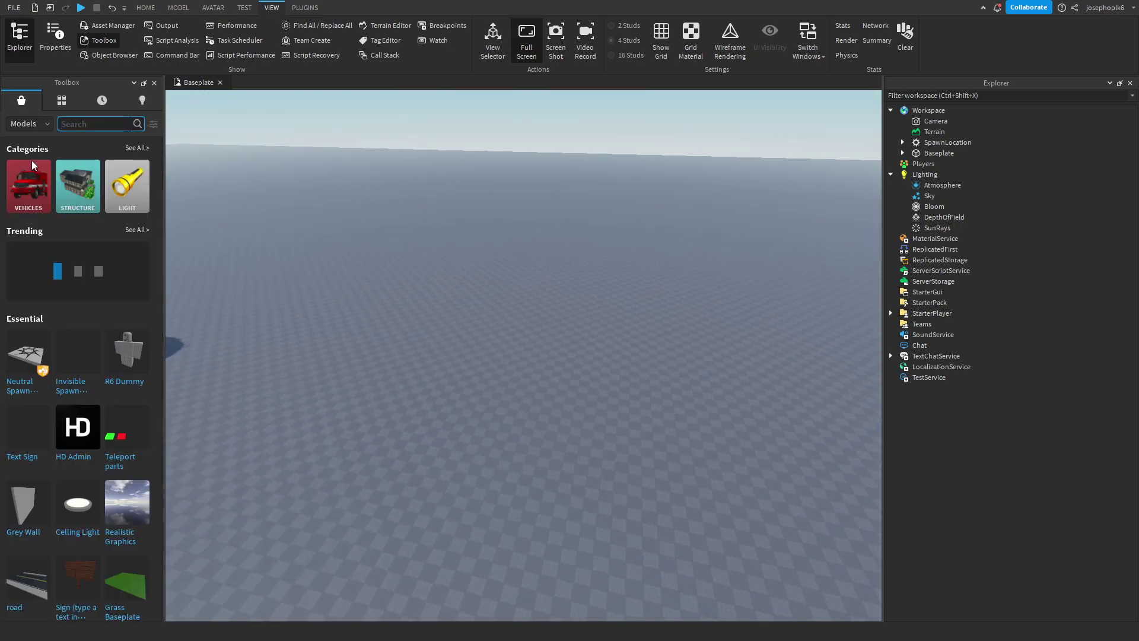
type("realistic ")
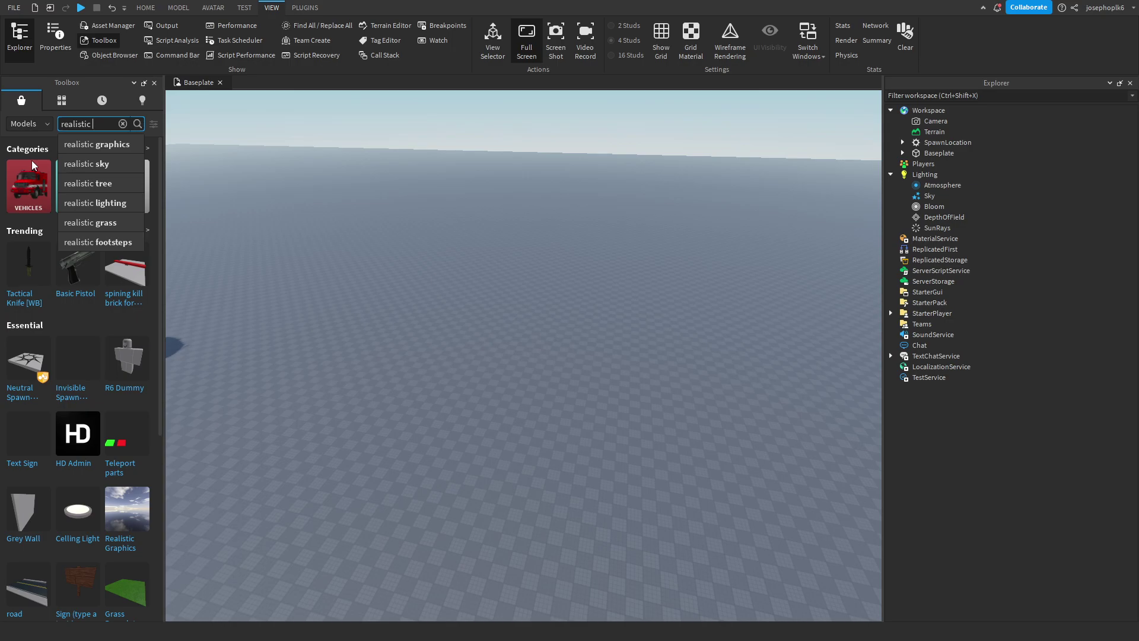
type("fol")
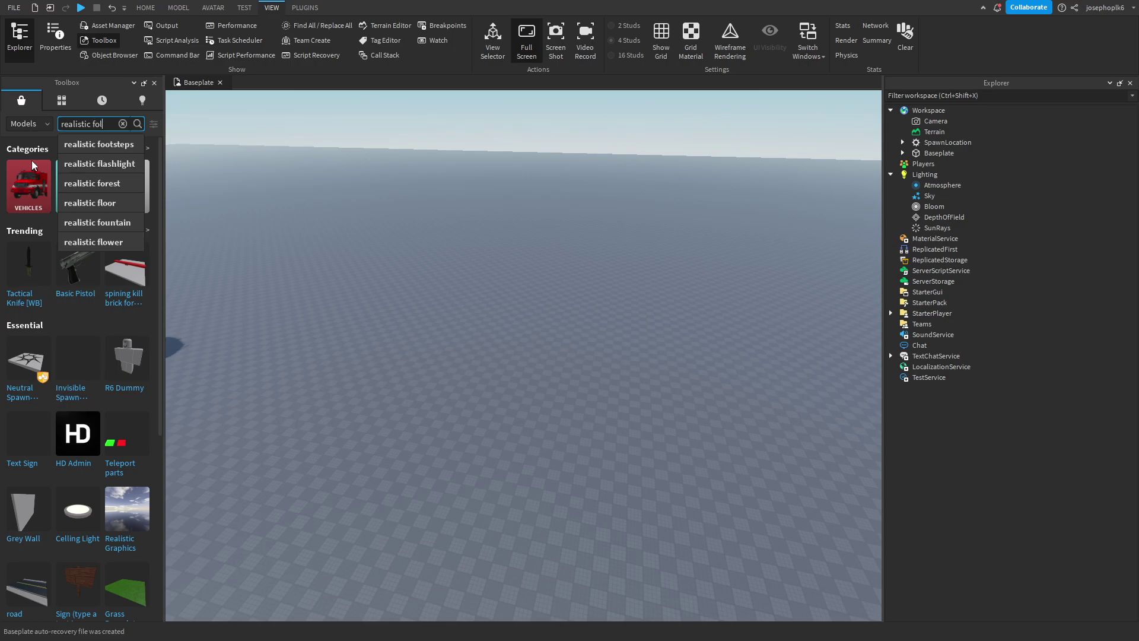
key("BackSpace")
key("BackSpace")
key("BackSpace")
type("tre")
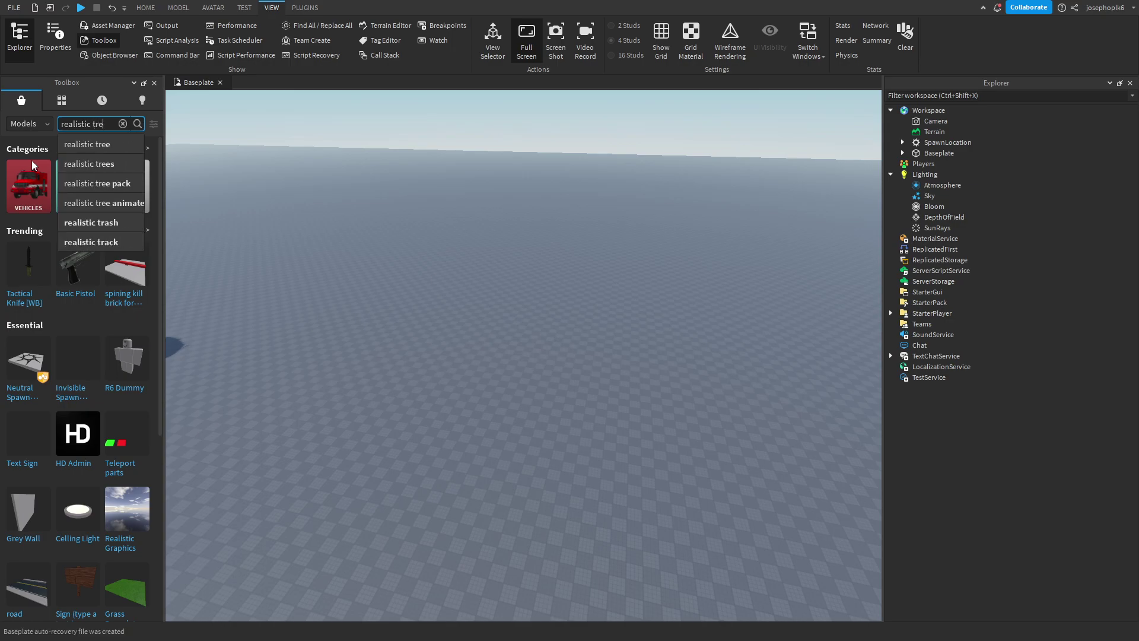
type("es")
key("Return")
Step: Insert the Realistic Tree Pack on the empty baseplate away from the terrain
scroll(113, 268, "down", 3)
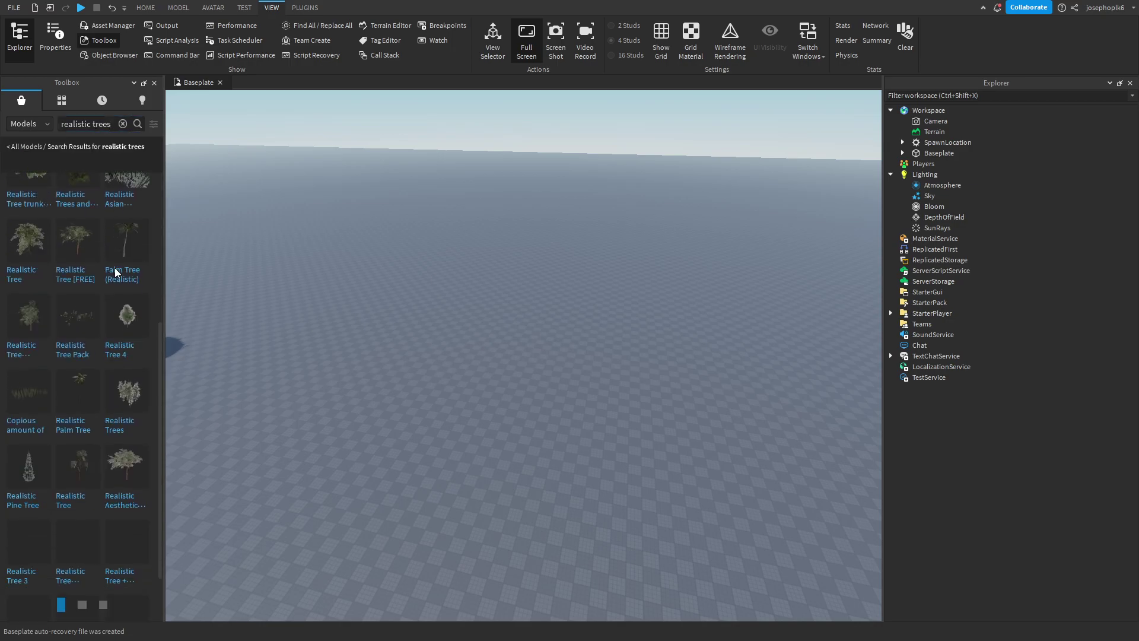
right_click_drag(251, 327, 268, 328)
left_click_drag(79, 322, 484, 377)
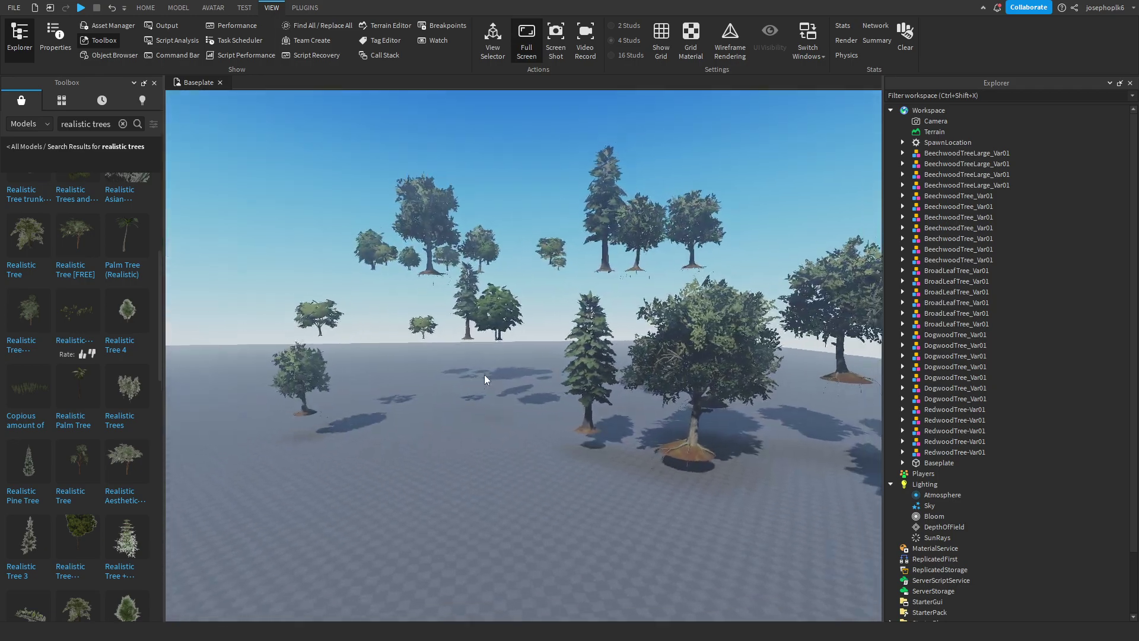
key("w")
key("a")
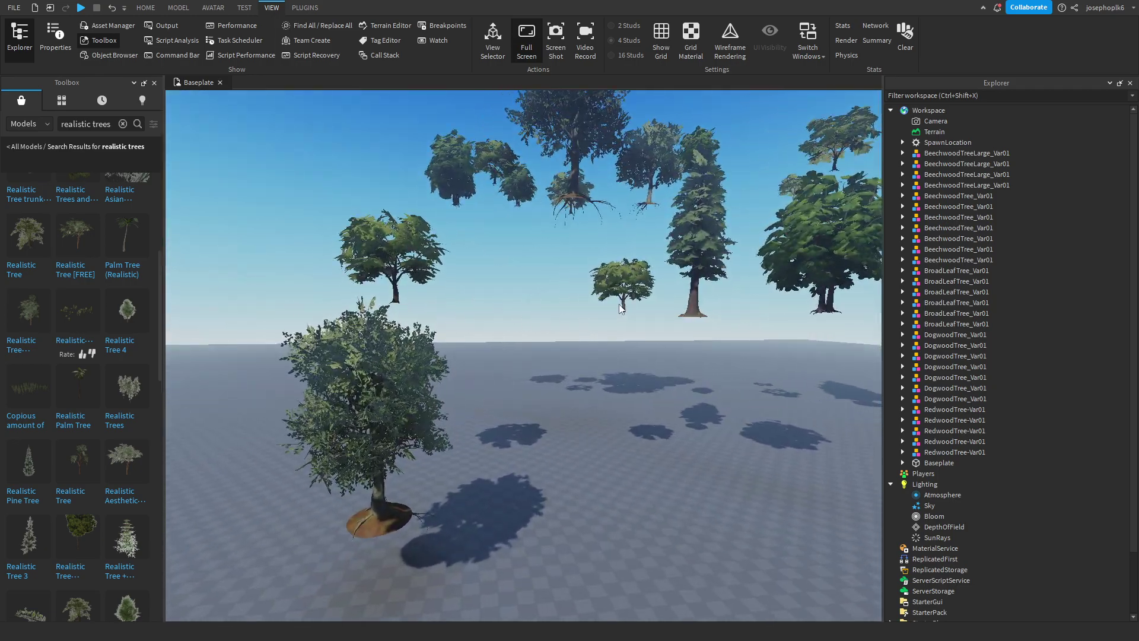
Step: Select one dogwood and two redwoods from the tree pack and bring them over beside the terrain
scroll(489, 352, "up", 10)
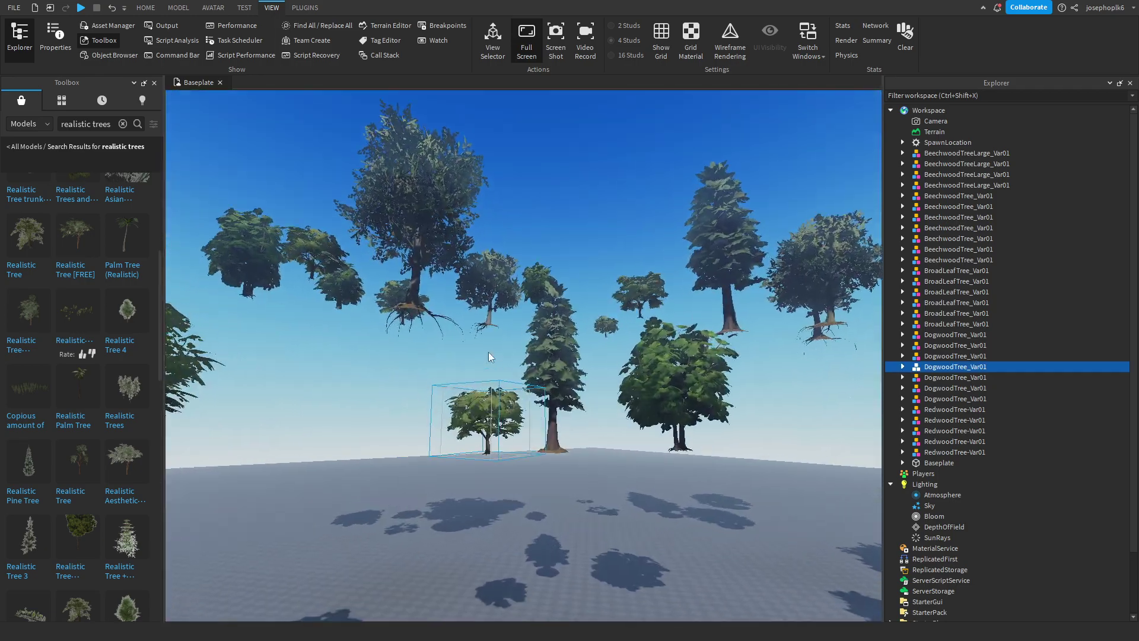
key("d")
key("s")
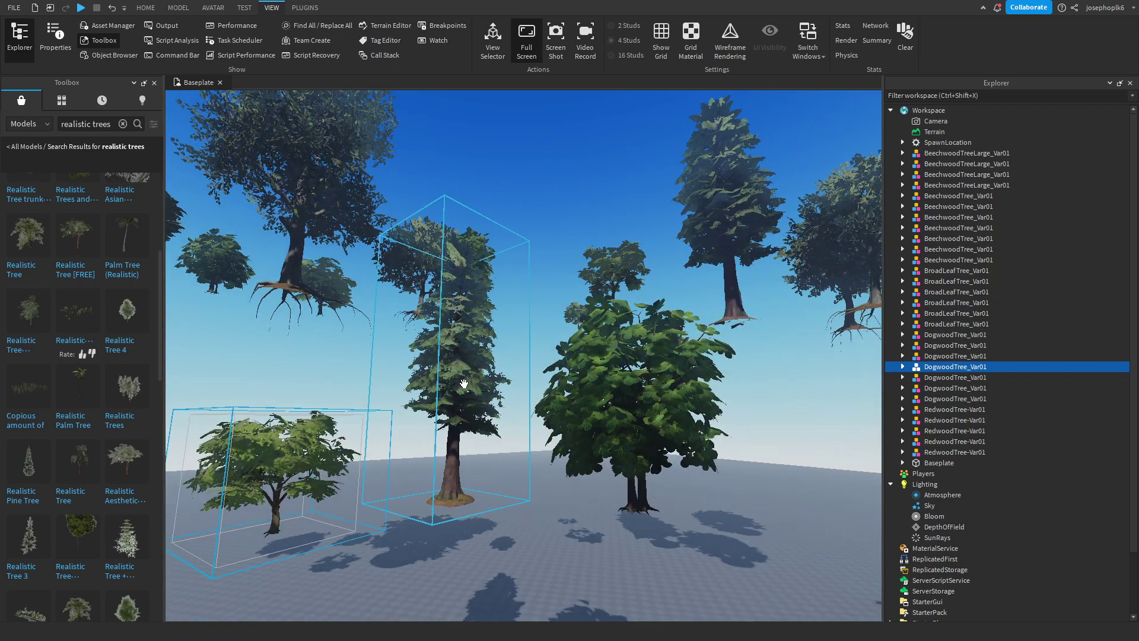
key("w")
left_click(497, 369)
right_click_drag(511, 365, 514, 370)
key("d")
key("s")
key("s")
left_click(591, 256, "ctrl")
key("w")
right_click_drag(589, 265, 588, 265)
key("s")
left_click(608, 302, "ctrl")
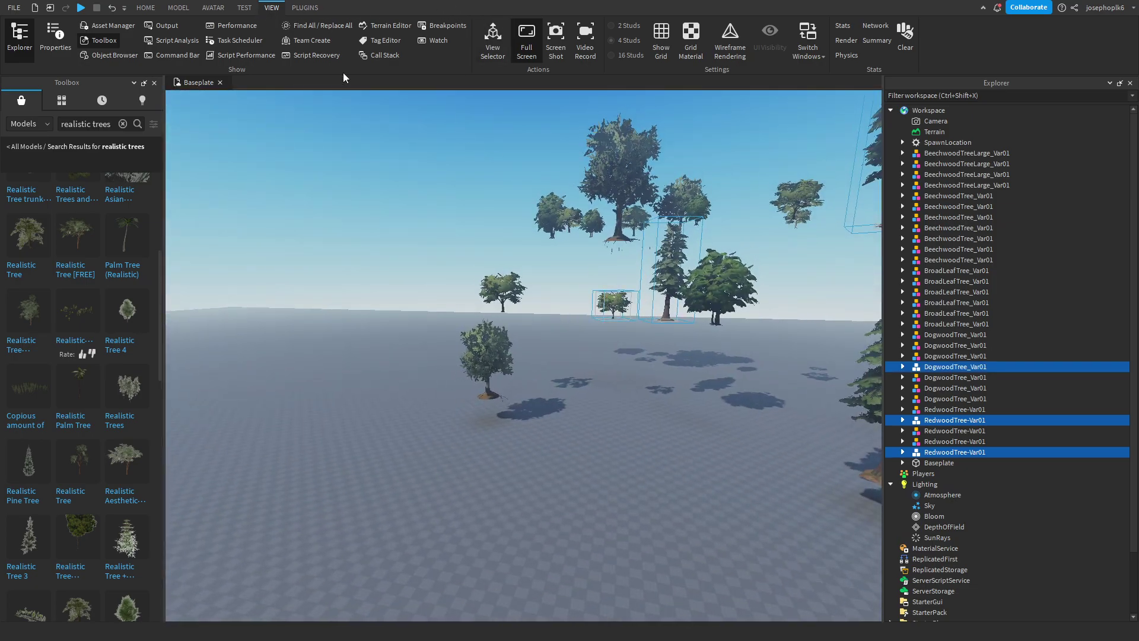
key("f")
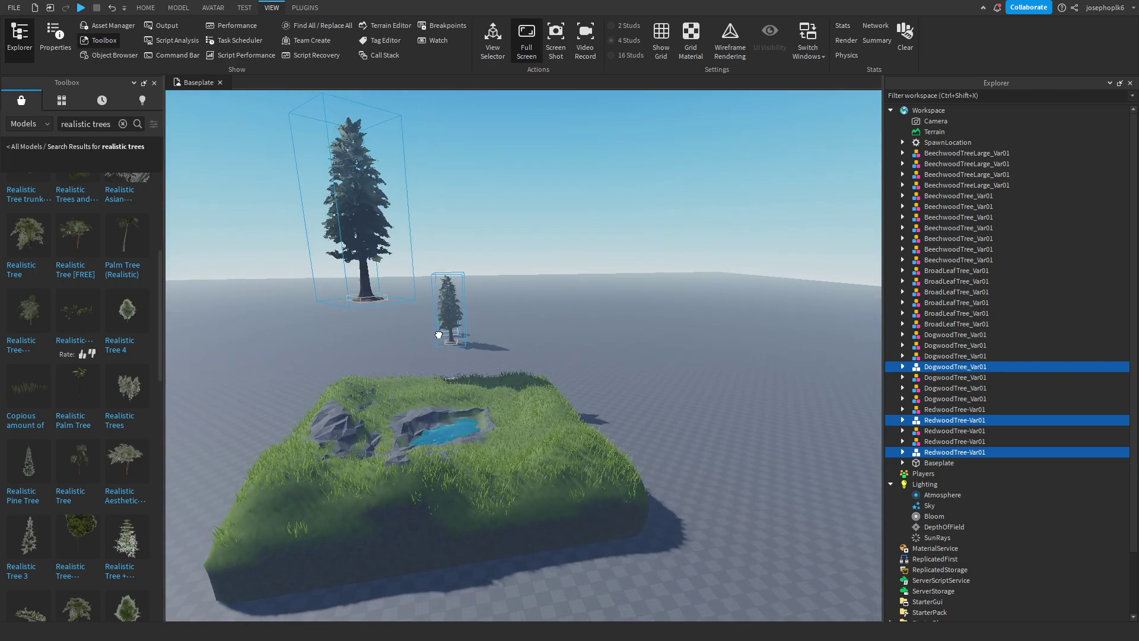
Step: Select both redwoods beside the terrain and scale them down together
left_click(691, 338)
key("w")
right_click_drag(666, 330, 496, 261)
key("s")
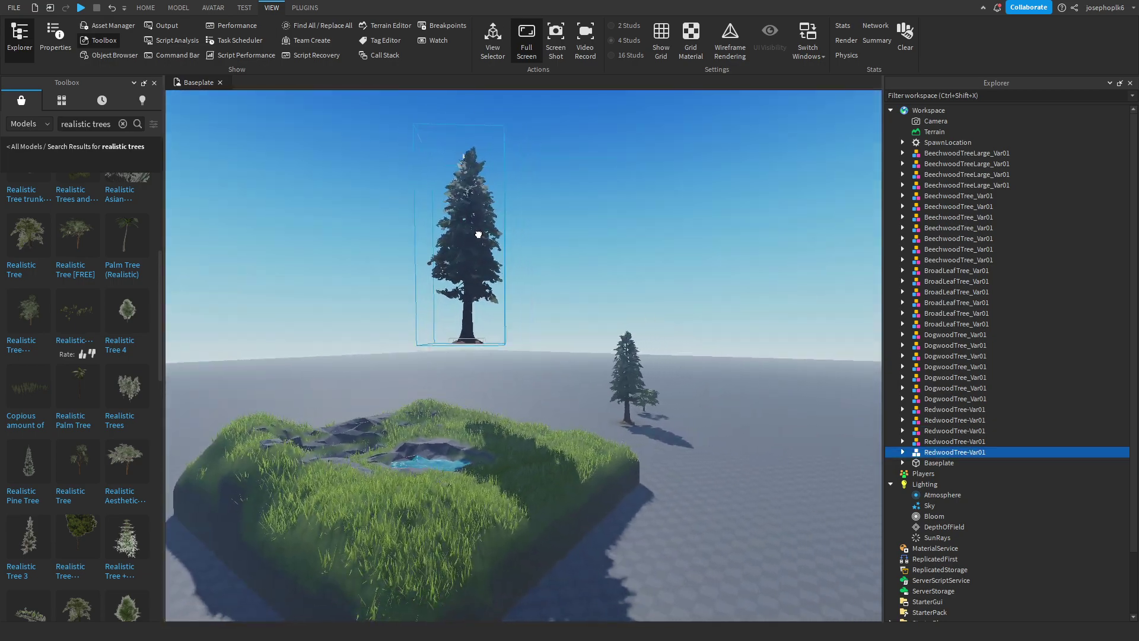
left_click(146, 8)
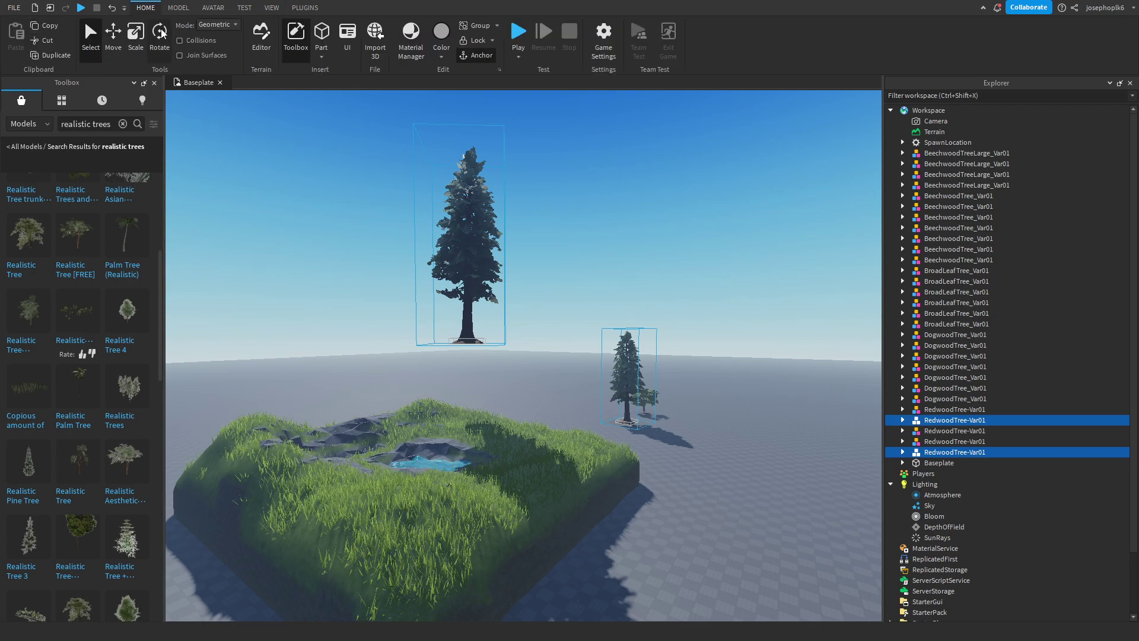
left_click_drag(532, 166, 539, 223)
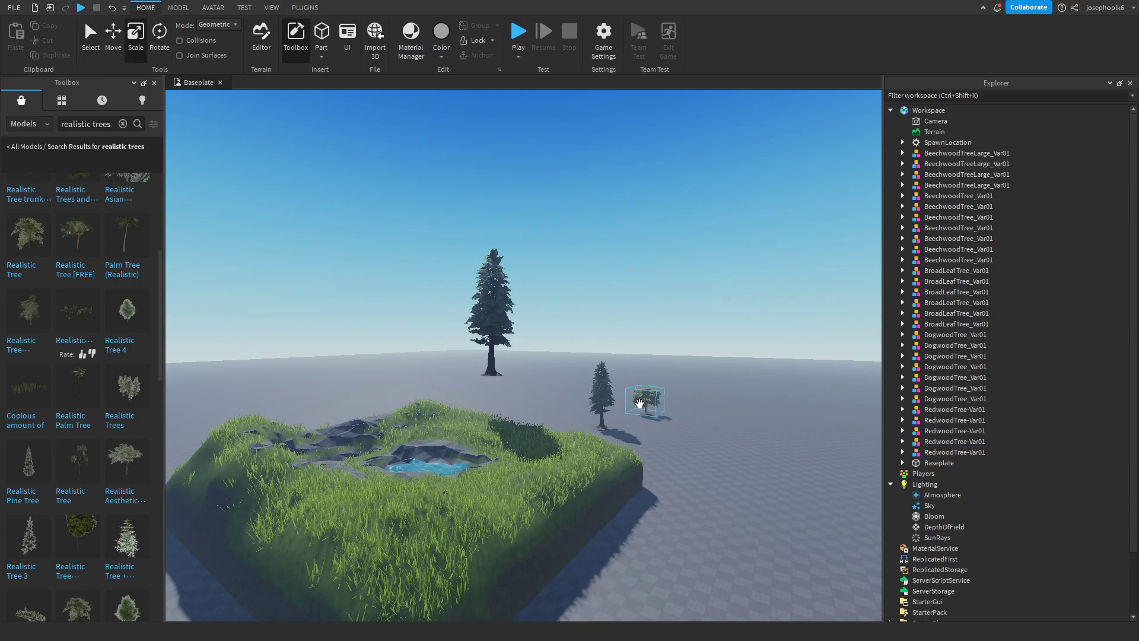
Step: Move the larger redwood onto the grassy edge of the hill beside the rock outcrop and adjust its height
left_click(733, 363)
right_click_drag(733, 362, 694, 374)
key("w")
left_click_drag(672, 368, 561, 431)
right_click_drag(561, 431, 581, 340)
left_click_drag(581, 340, 537, 389)
right_click_drag(588, 422, 537, 389)
left_click_drag(536, 389, 535, 389)
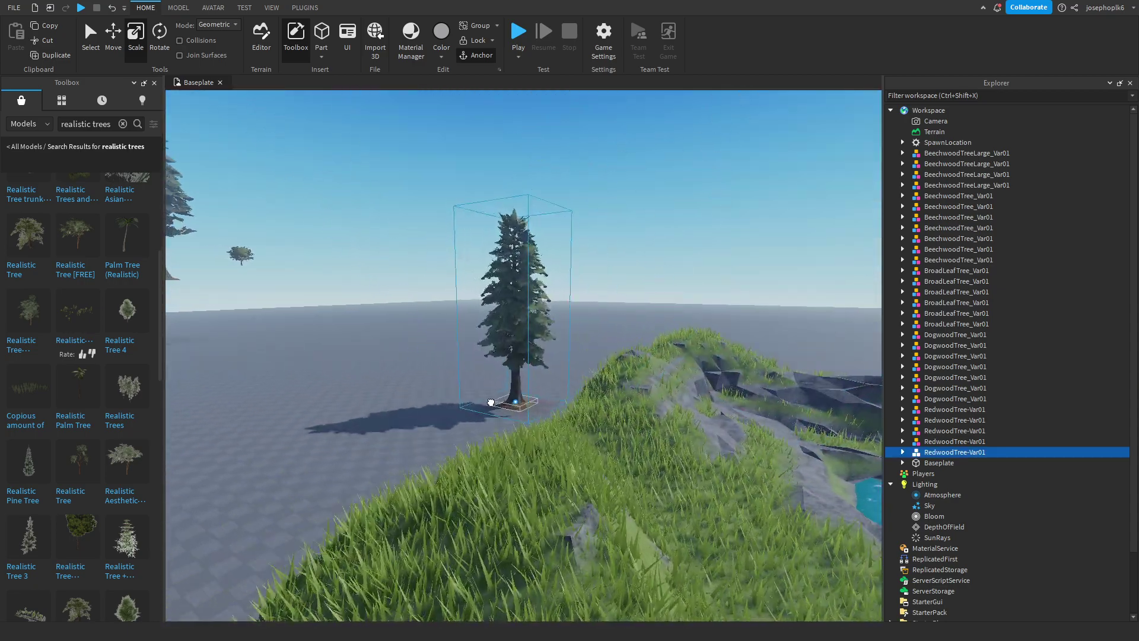
key("ctrl+2")
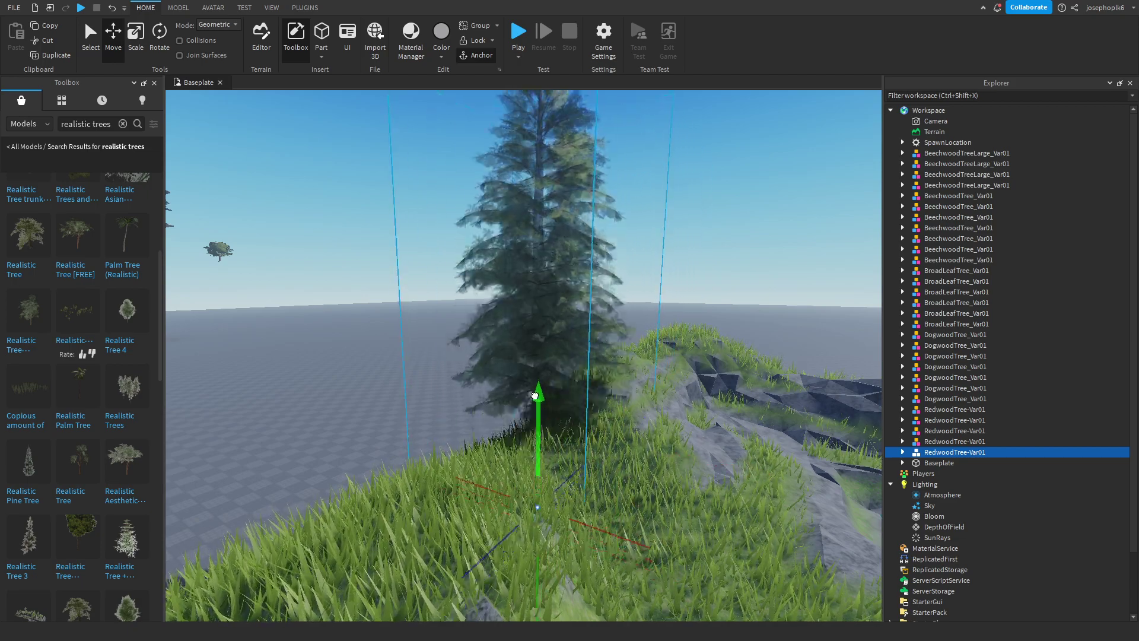
left_click_drag(530, 367, 537, 357)
left_click_drag(592, 449, 633, 458)
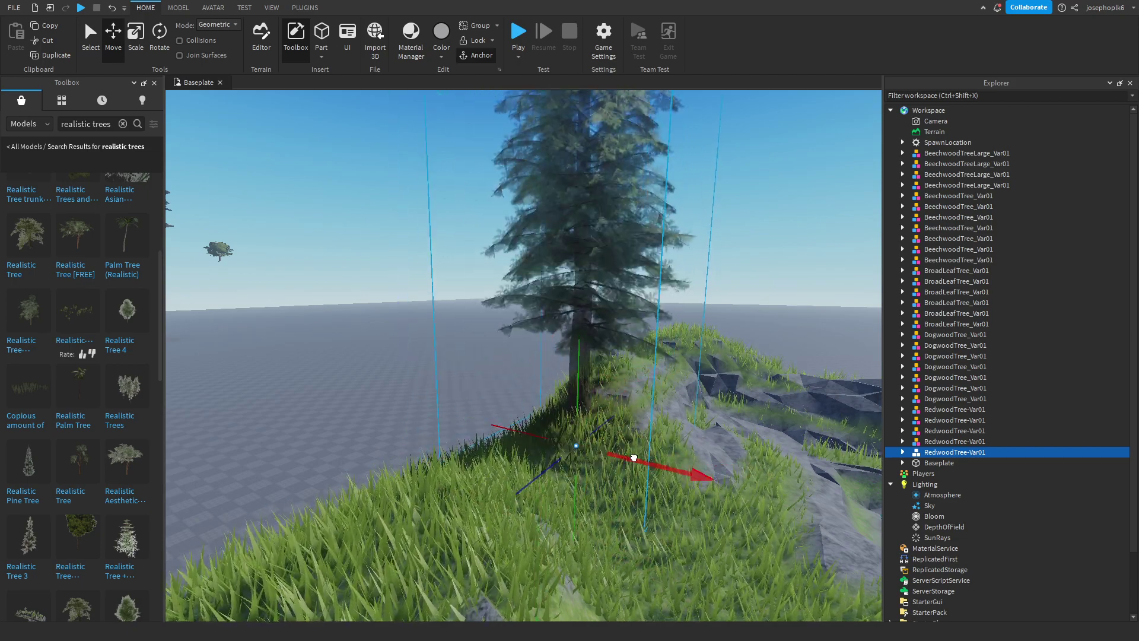
Step: Duplicate the hillside redwood and move the copy to the far hilltop behind the rocks
key("d")
right_click_drag(643, 412, 623, 402)
key("ctrl+d")
left_click_drag(615, 395, 625, 397)
right_click_drag(616, 395, 625, 397)
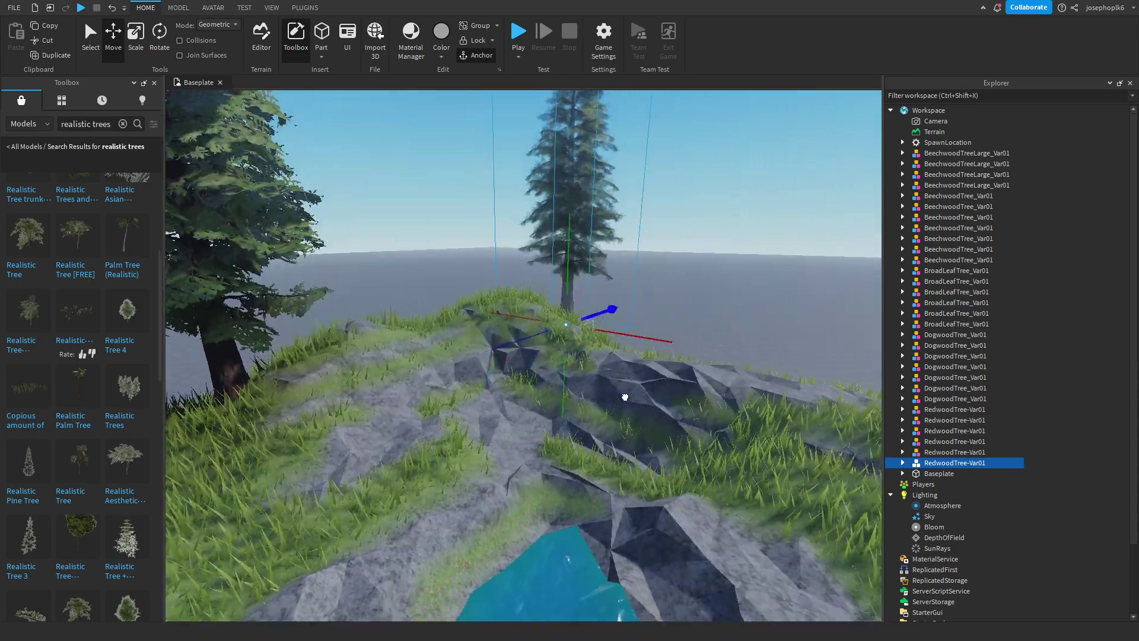
left_click_drag(625, 397, 538, 395)
right_click_drag(451, 242, 465, 249)
key("d")
Step: Fine-tune the position of the redwood copy on the grassy hilltop behind the rocks
key("ctrl+3")
right_click_drag(506, 180, 593, 237)
key("a")
key("w")
left_click(112, 47)
key("a")
key("w")
left_click_drag(542, 544, 591, 492)
left_click_drag(654, 461, 669, 461)
right_click_drag(612, 451, 620, 455)
key("d")
key("s")
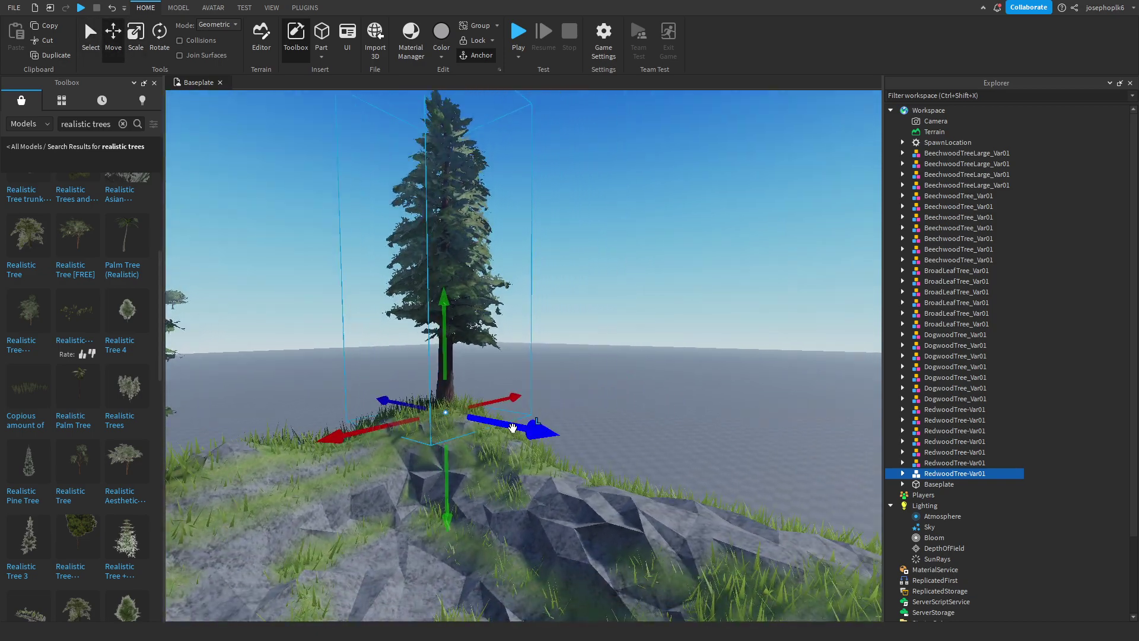
Step: Place another redwood copy next to the hilltop one, rotate it and sink its base into the grass
left_click_drag(396, 421, 338, 444)
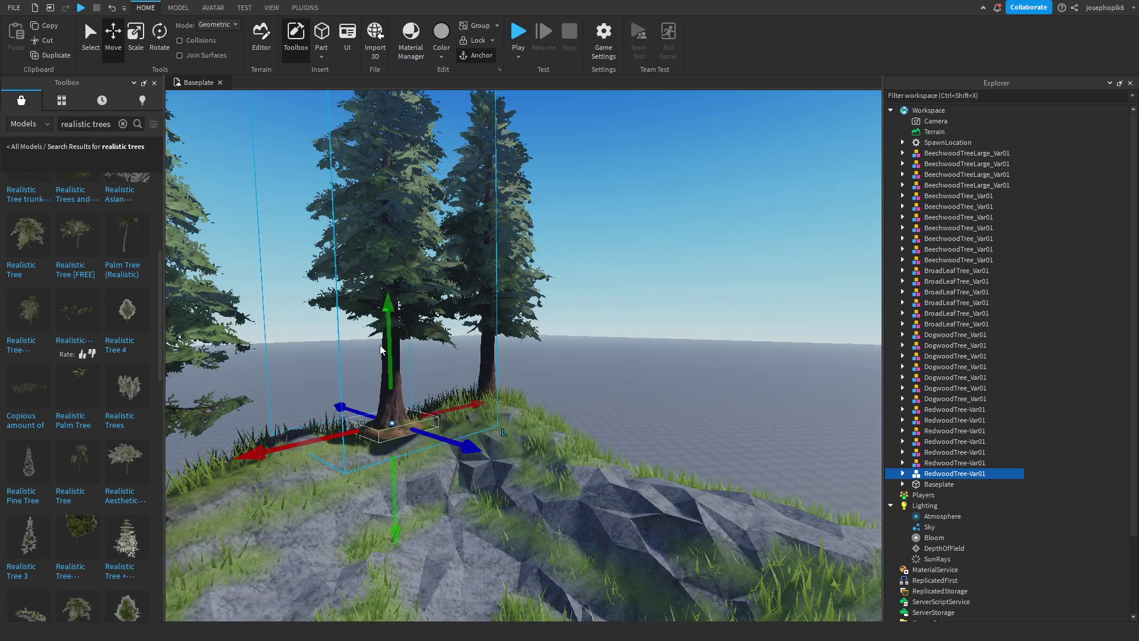
key("ctrl+r")
left_click_drag(388, 348, 389, 378)
key("s")
key("a")
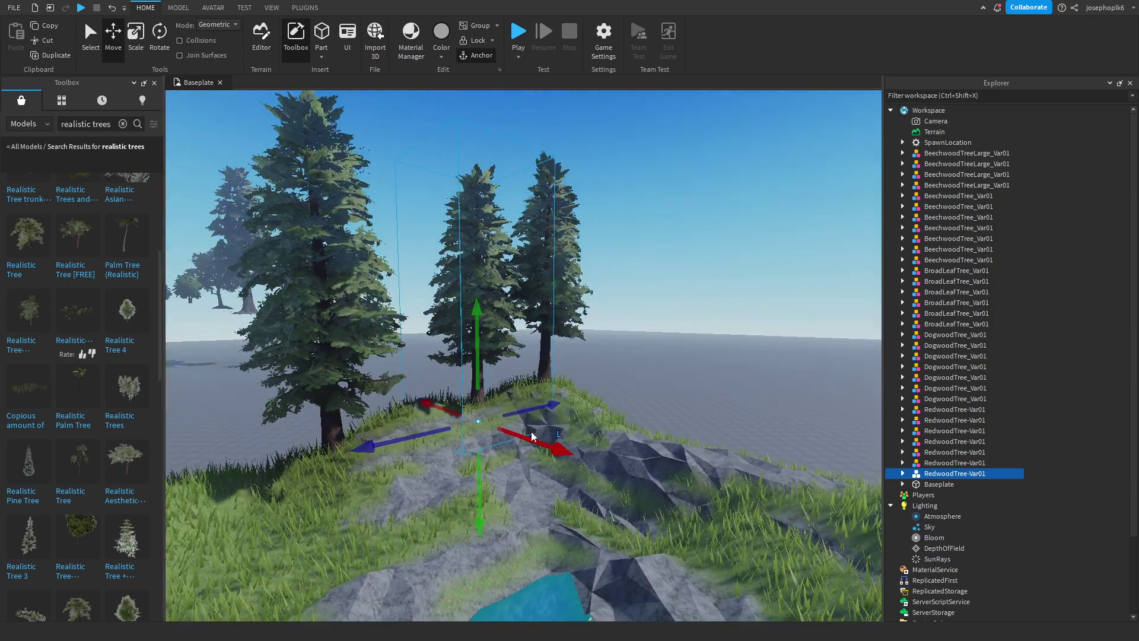
Step: Duplicate the redwood and set the copy among the rocks behind the pond
key("ctrl+d")
right_click_drag(518, 436, 596, 458)
left_click_drag(541, 393, 541, 441)
right_click_drag(542, 441, 542, 435)
Step: Duplicate the redwood again, rotate the copy and place it on the grassy ridge away from the pond rocks
key("ctrl+d")
left_click_drag(513, 478, 614, 483)
key("ctrl+r")
left_click_drag(559, 517, 582, 453)
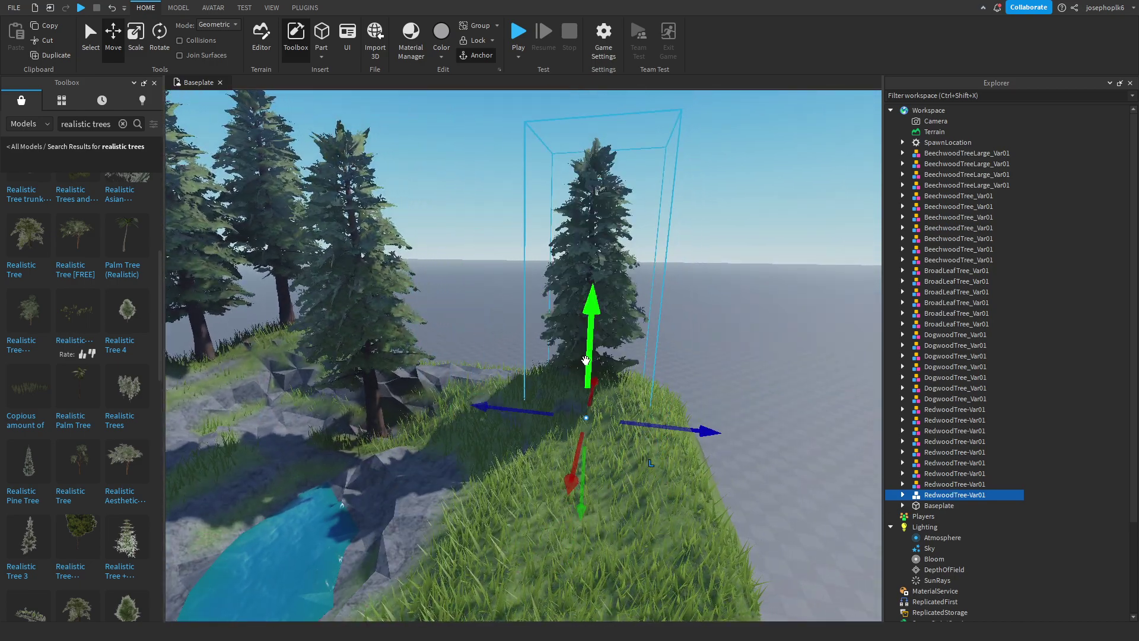
left_click_drag(586, 361, 616, 329)
key("d")
left_click(714, 348)
Step: Move the dogwood from the baseplate onto the grassy slope in front of the ridge redwood
key("w")
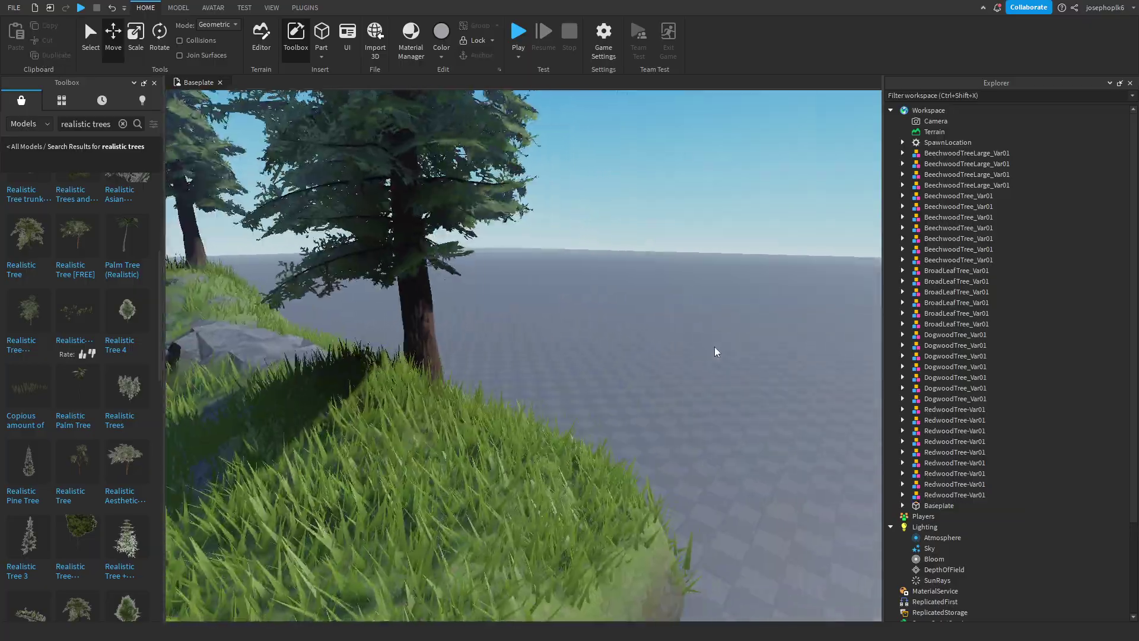
key("s")
right_click_drag(714, 347, 693, 347)
key("w")
key("s")
scroll(693, 348, "down", 5)
left_click_drag(539, 386, 658, 353)
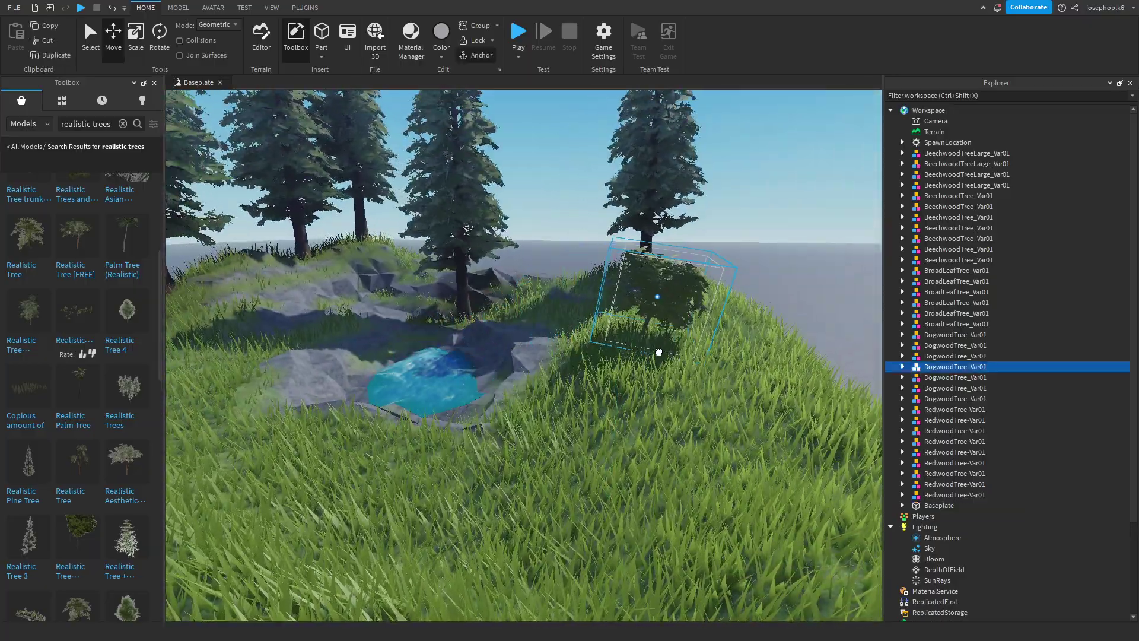
scroll(637, 348, "up", 3)
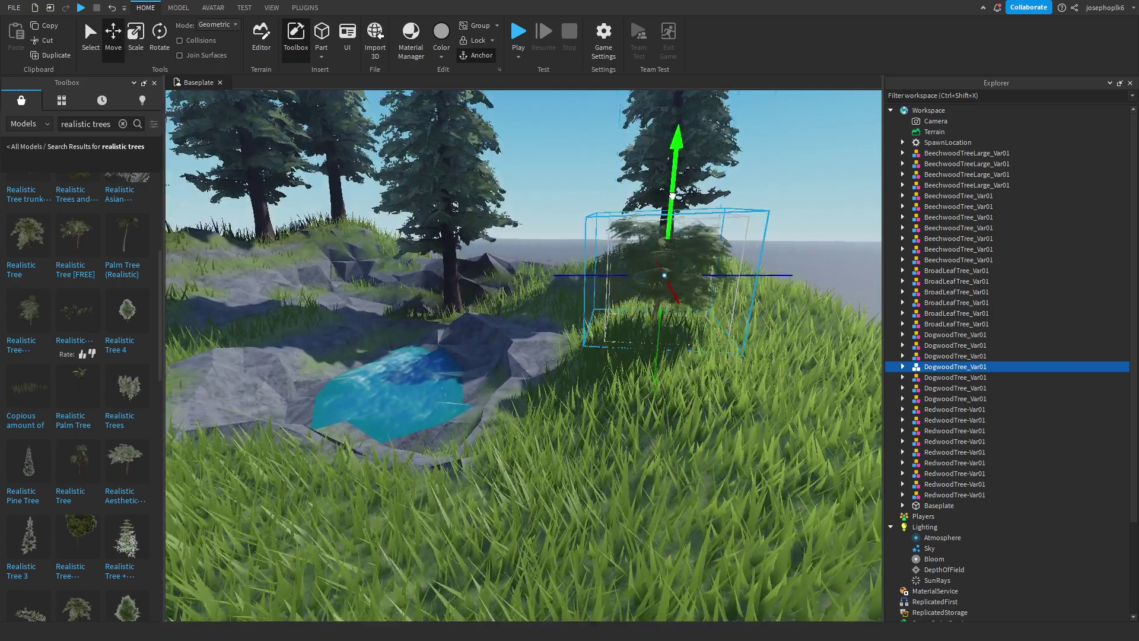
Step: Duplicate the dogwood and move the copy across the pond to the hill with the redwoods
key("ctrl+d")
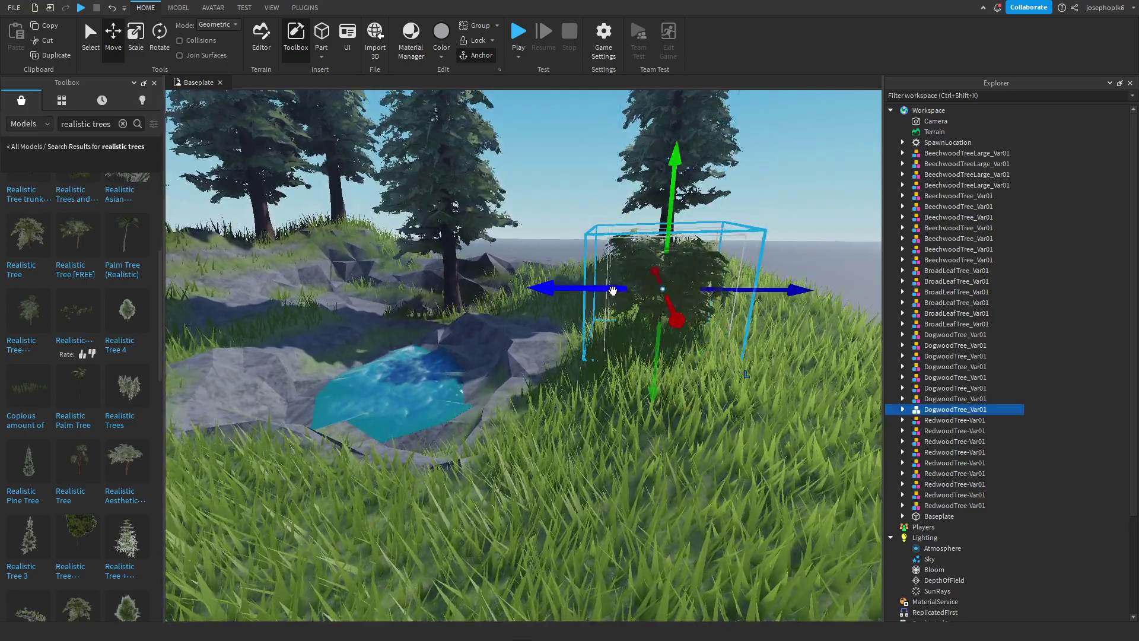
left_click_drag(612, 291, 508, 297)
right_click_drag(516, 296, 509, 297)
left_click_drag(508, 298, 508, 288)
key("w")
left_click_drag(399, 300, 394, 301)
key("w")
left_click_drag(532, 275, 718, 305)
Step: Duplicate the dogwood copy and adjust its height beside the hilltop redwood trunk
key("ctrl+d")
key("w")
right_click_drag(716, 306, 595, 303)
left_click_drag(619, 300, 615, 229)
key("w")
right_click_drag(614, 229, 603, 263)
Step: Duplicate the dogwood once more, move the copy toward the first hillside redwood, rotate it and raise it
key("ctrl+d")
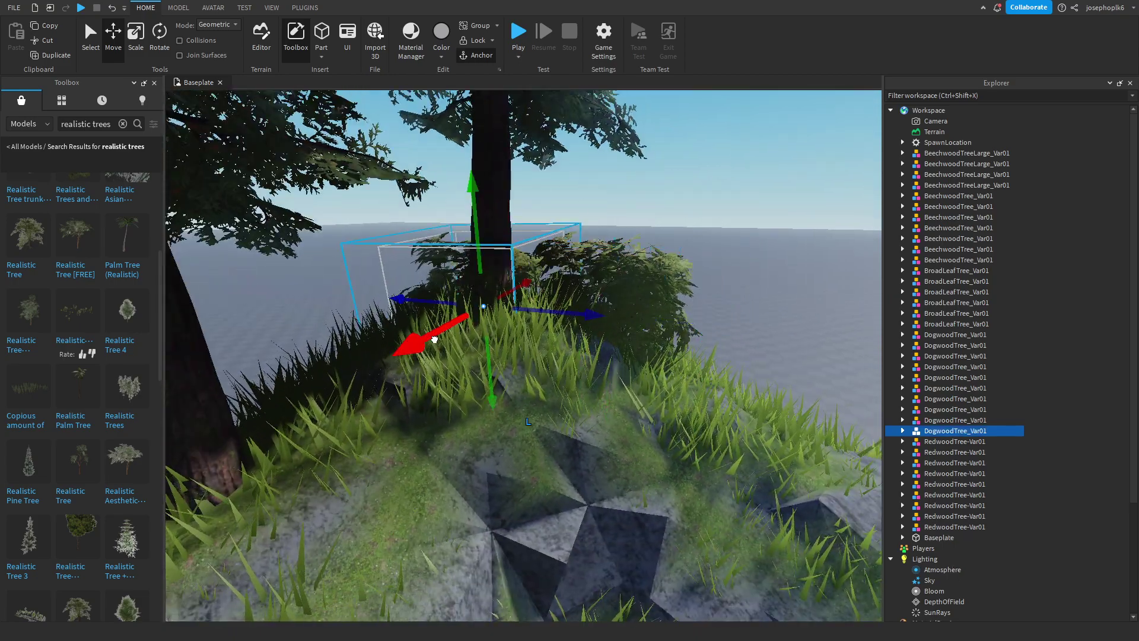
right_click_drag(434, 339, 424, 337)
key("w")
left_click_drag(424, 337, 305, 354)
key("ctrl+r")
left_click_drag(414, 249, 403, 194)
left_click(699, 333)
Step: Move the smaller redwood from the baseplate onto the rocks just behind the pond
key("w")
right_click_drag(699, 333, 672, 331)
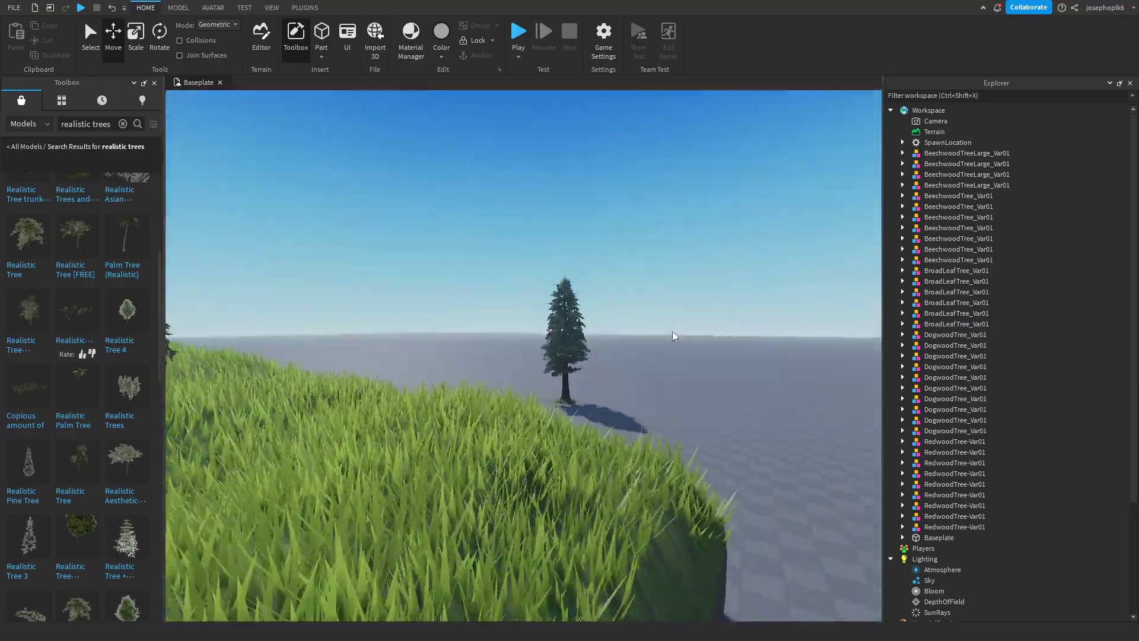
left_click(590, 350)
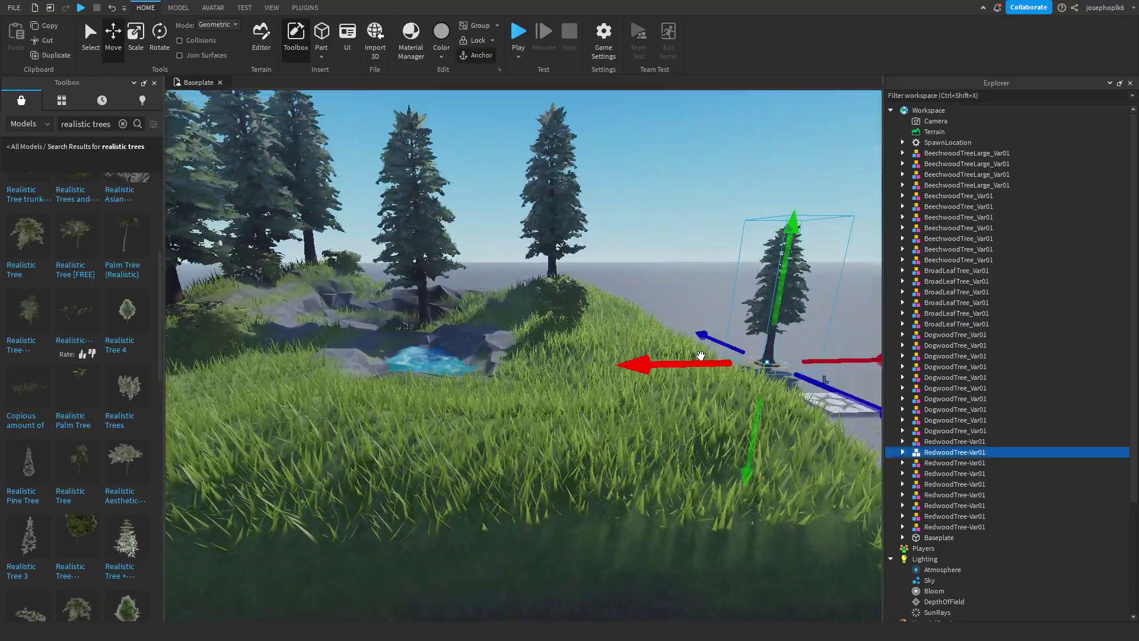
key("a")
left_click_drag(701, 359, 392, 374)
left_click_drag(457, 300, 521, 263)
key("w")
right_click_drag(521, 263, 498, 246)
key("d")
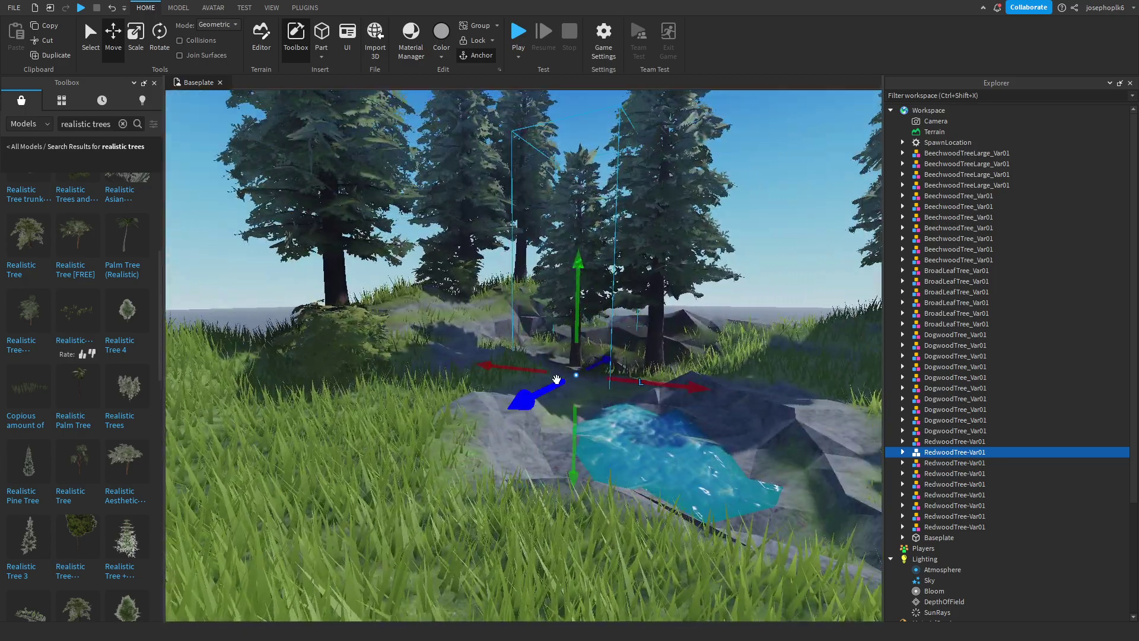
Step: Duplicate the smaller redwood, rotating the copies and placing them in the grass around the pond
left_click_drag(556, 380, 653, 480)
key("ctrl+d")
key("ctrl+r")
key("s")
key("ctrl+d")
key("d")
key("ctrl+r")
Step: Add a further copy of the smaller redwood and position it in the open grass away from the other trees
key("w")
right_click_drag(666, 483, 550, 451)
key("d")
key("ctrl+d")
left_click_drag(511, 407, 638, 353)
left_click_drag(670, 382, 750, 401)
key("d")
right_click_drag(750, 401, 514, 465)
mouse_move(480, 471)
left_mouse_down()
mouse_move(465, 480)
mouse_move(476, 471)
left_mouse_up()
left_click(760, 457)
Step: Delete all the unused pack trees left around the baseplate, keeping only those on the terrain
key("w")
right_click_drag(761, 457, 575, 394)
key("s")
left_click_drag(395, 221, 623, 418)
key("Delete")
right_click_drag(633, 415, 623, 393)
left_click(294, 169)
key("Delete")
left_click_drag(401, 261, 707, 489)
key("Delete")
right_click_drag(707, 489, 707, 489)
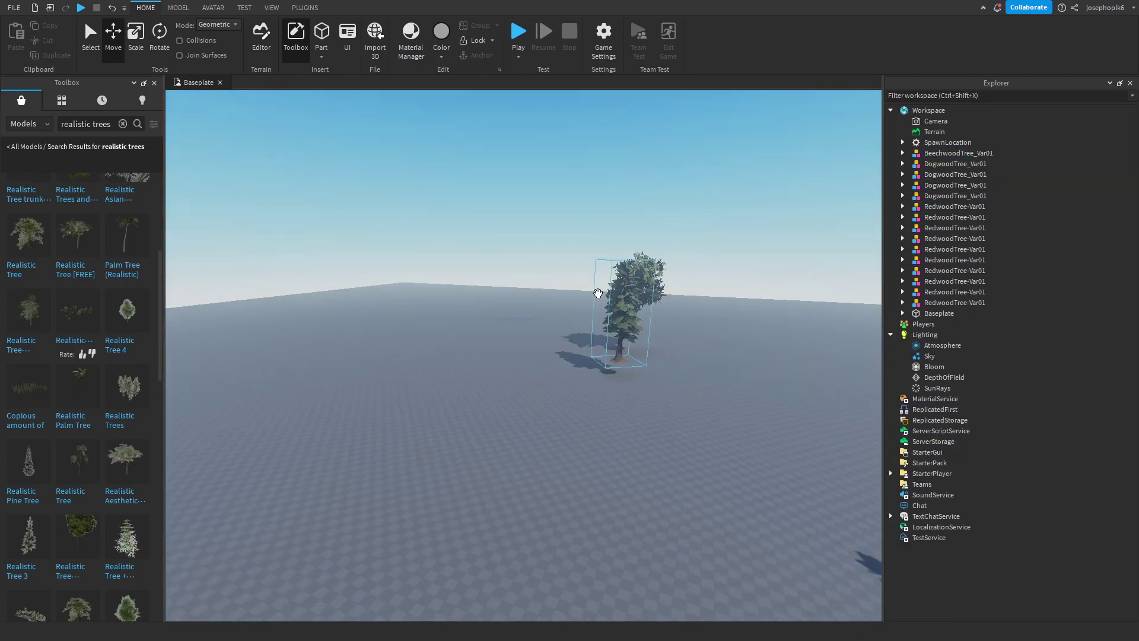
left_click_drag(584, 284, 685, 421)
key("Delete")
Step: Close the Toolbox and frame the pond and surrounding trees from grass level
right_click_drag(665, 444, 664, 443)
key("d")
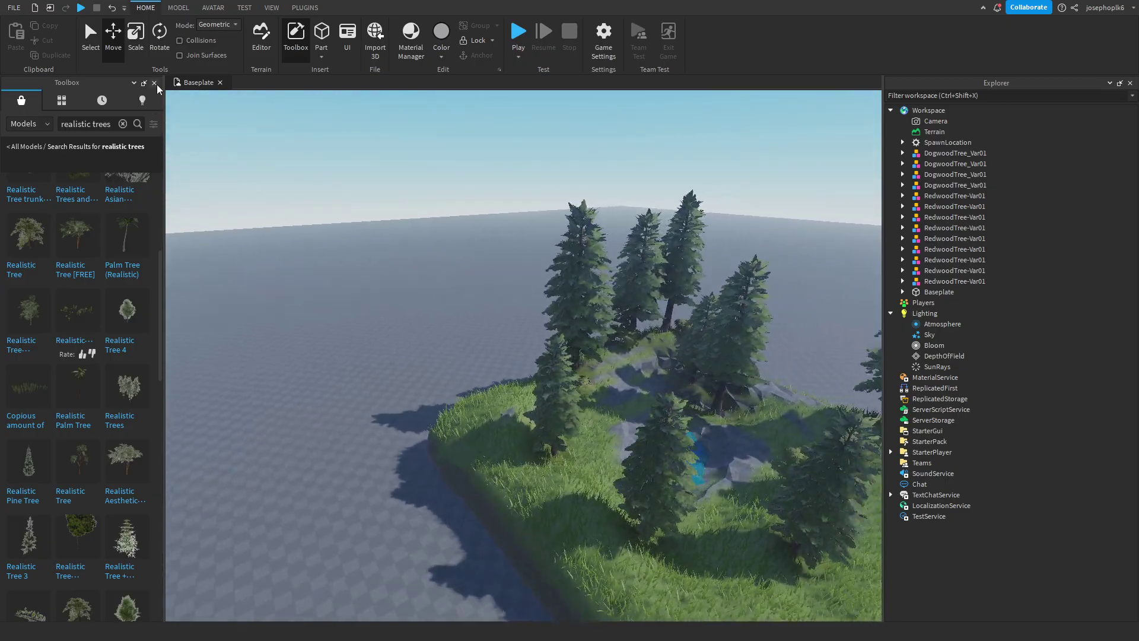
left_click(156, 85)
right_click_drag(389, 264, 389, 264)
key("w")
right_click_drag(528, 296, 528, 296)
key("w")
right_click_drag(549, 341, 557, 349)
key("s")
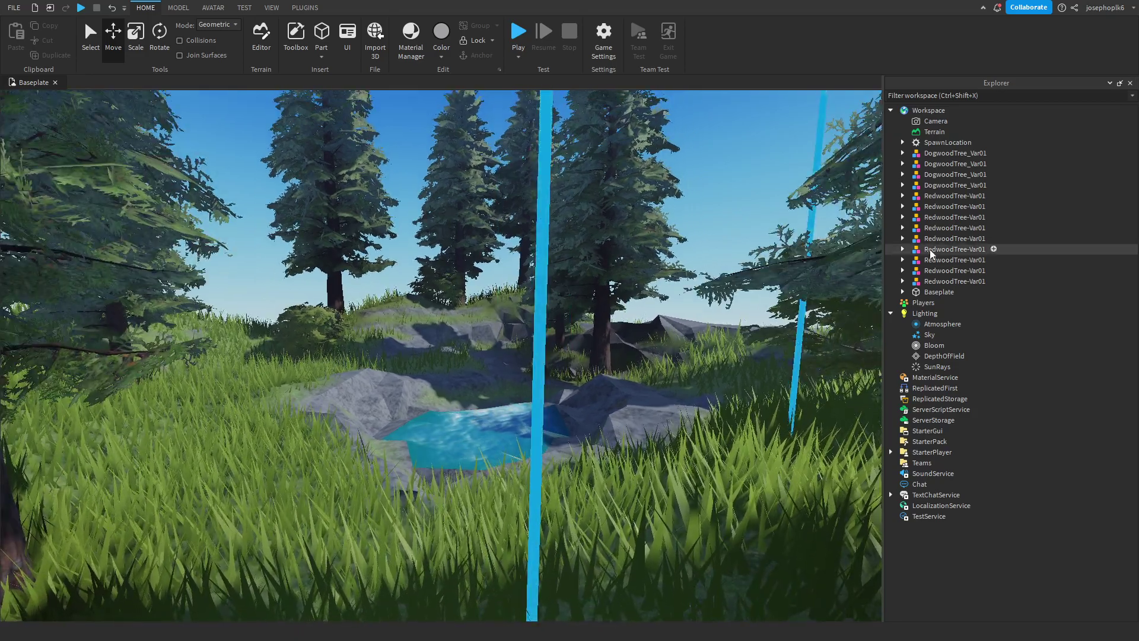
Step: Delete every existing effect under Lighting: Atmosphere, Sky, Bloom, DepthOfField and SunRays
left_click(924, 313)
left_click(931, 325)
key("Delete")
left_click(930, 327)
key("Delete")
left_click(927, 326)
key("Delete")
left_click(928, 327)
key("Delete")
left_click(928, 326)
Step: Add a new Atmosphere to Lighting and set its density to 0.439
left_click(931, 314)
left_click(946, 313)
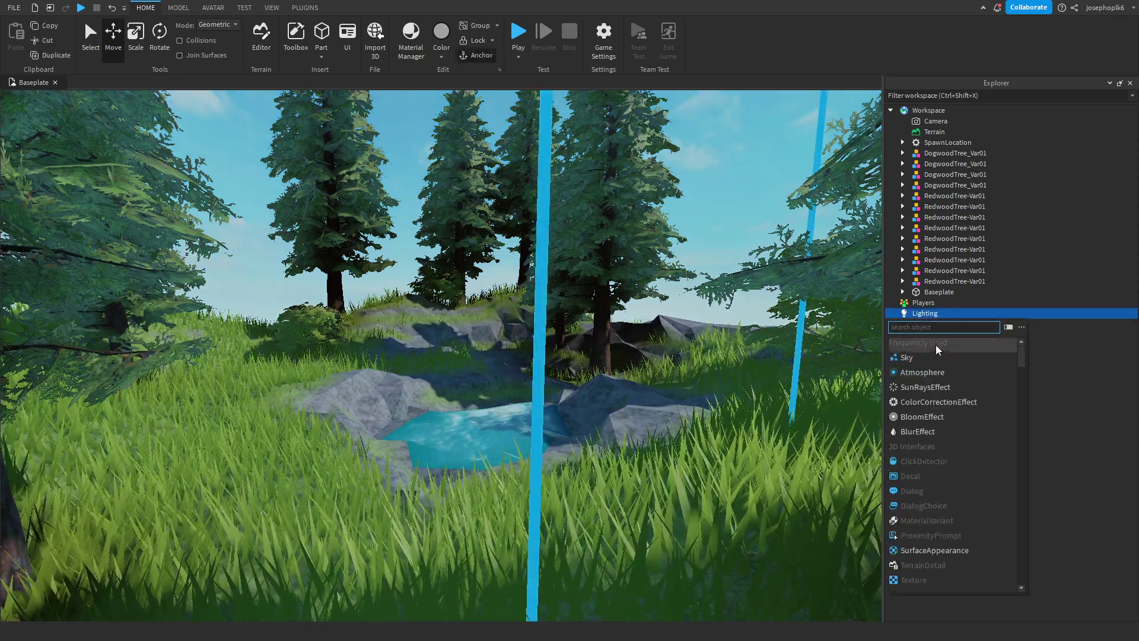
left_click(923, 372)
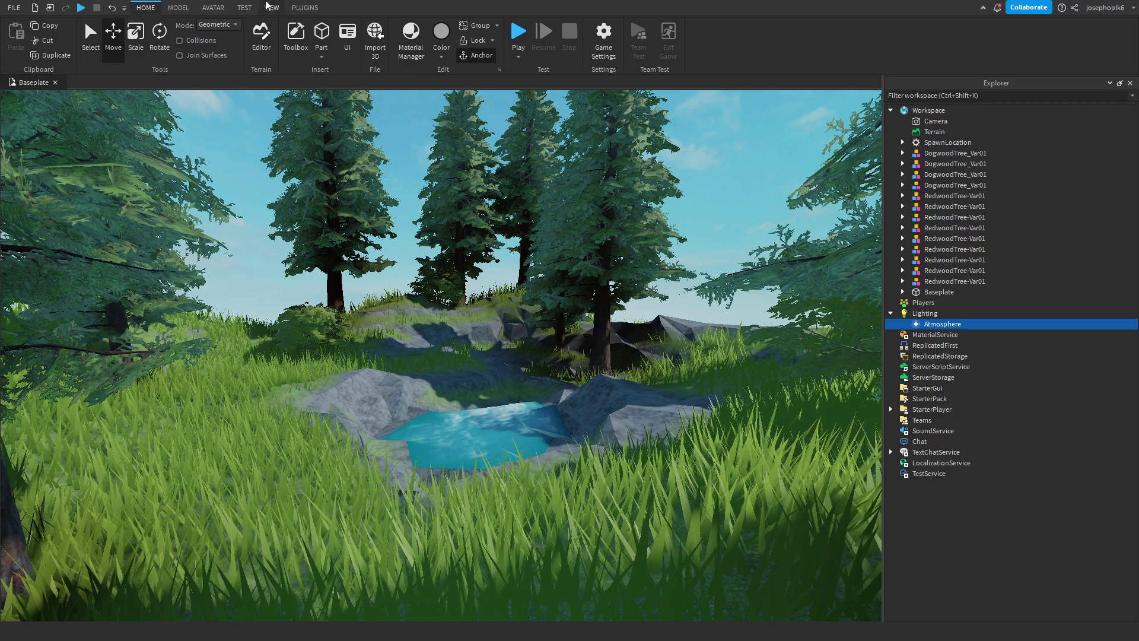
left_click(271, 7)
left_click(55, 41)
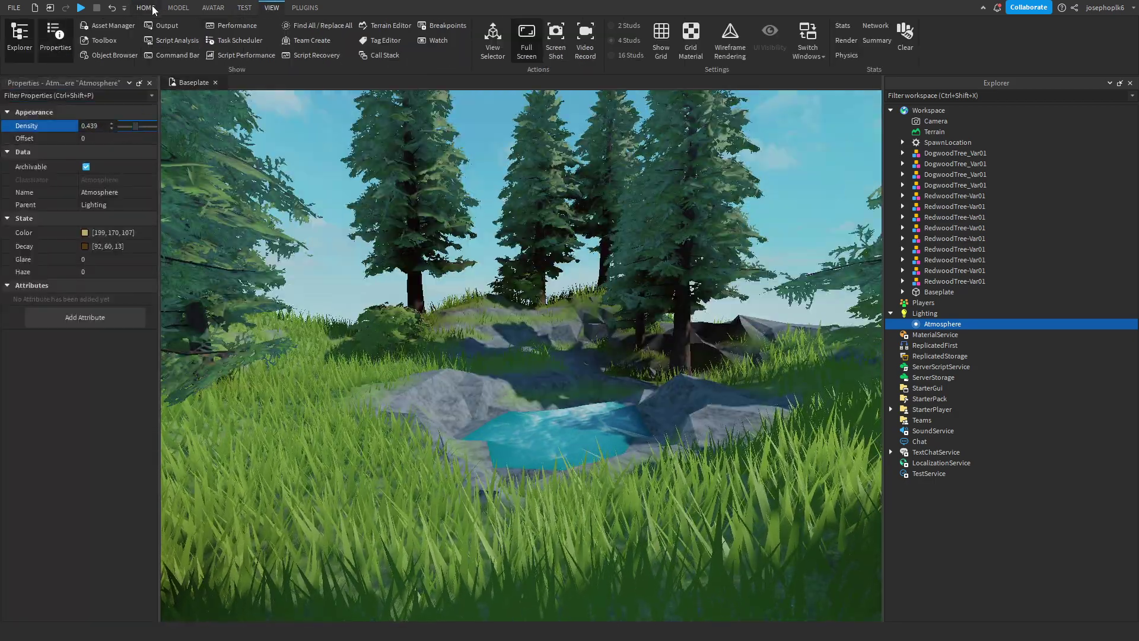
Step: Fine-tune the Offset and Density of the Atmosphere
mouse_move(126, 138)
left_mouse_down()
mouse_move(151, 140)
mouse_move(124, 138)
mouse_move(132, 128)
left_mouse_up()
left_click(141, 118)
left_click(141, 125)
Step: Add a SunRays effect to Lighting with intensity 0.474 and spread 0.684
left_click(946, 313)
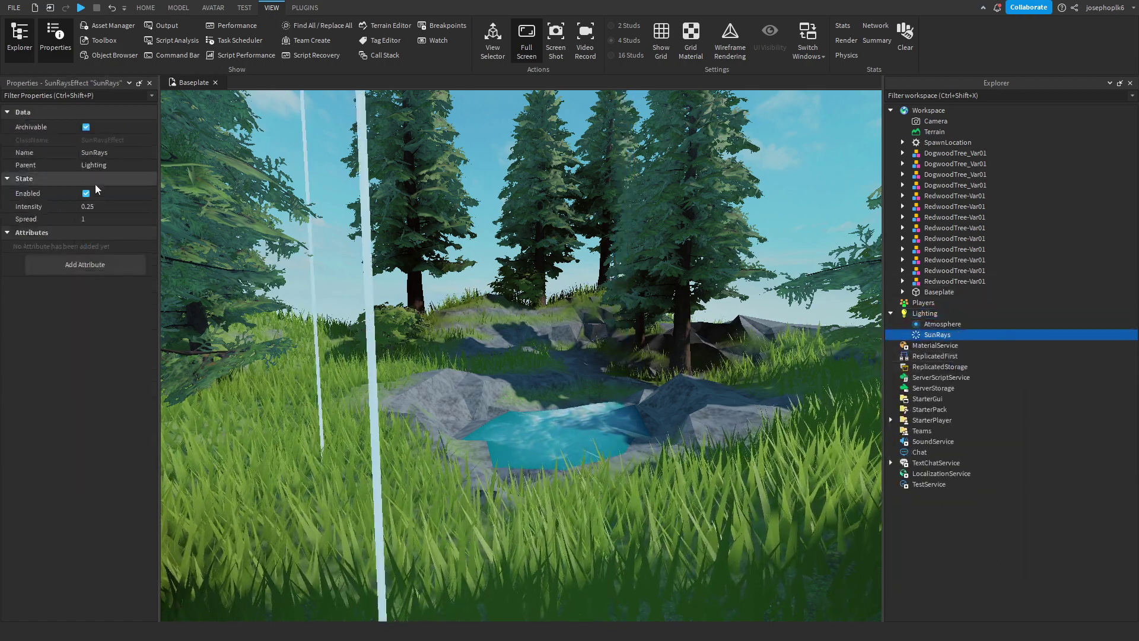
left_click_drag(123, 206, 133, 206)
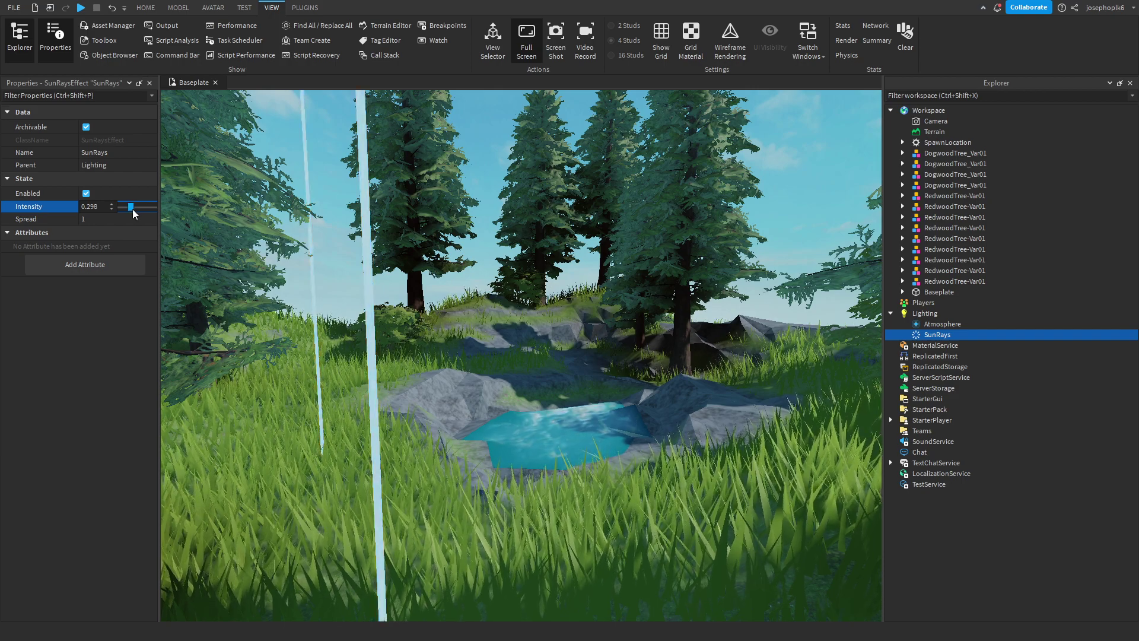
left_click(129, 218)
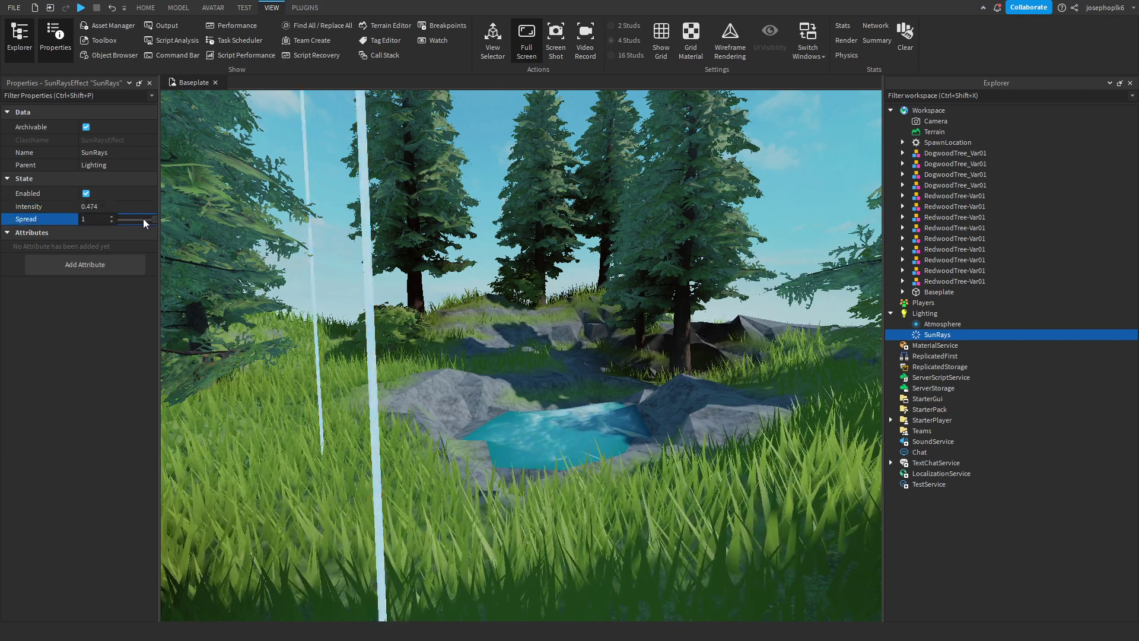
left_click_drag(153, 220, 142, 219)
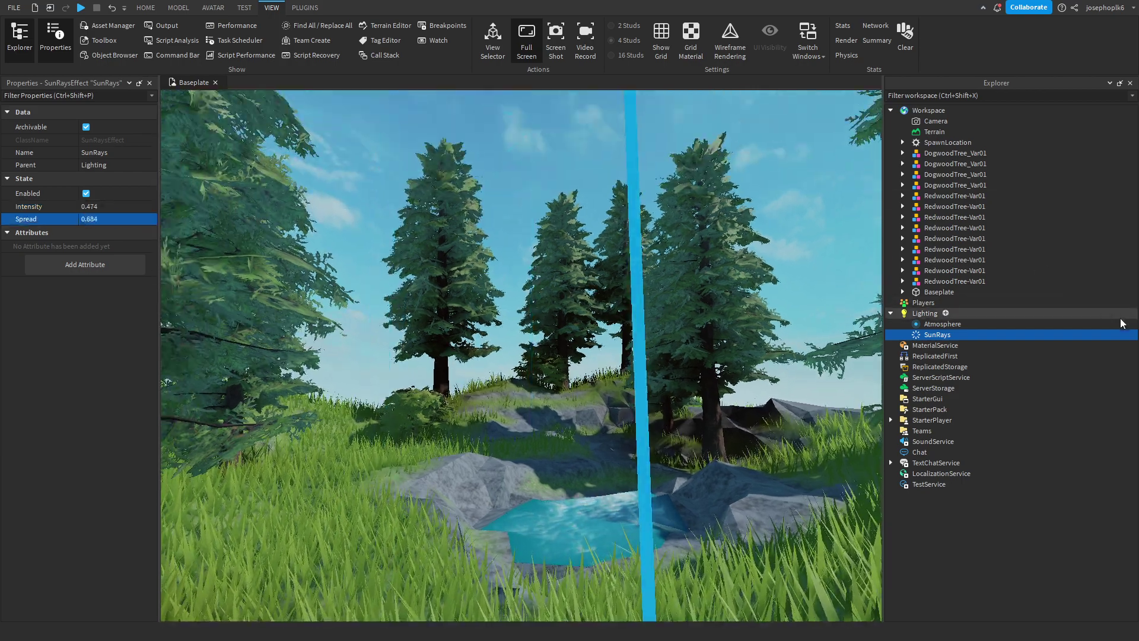
Step: Add a Clouds object to the Terrain and open its properties
left_click(954, 131)
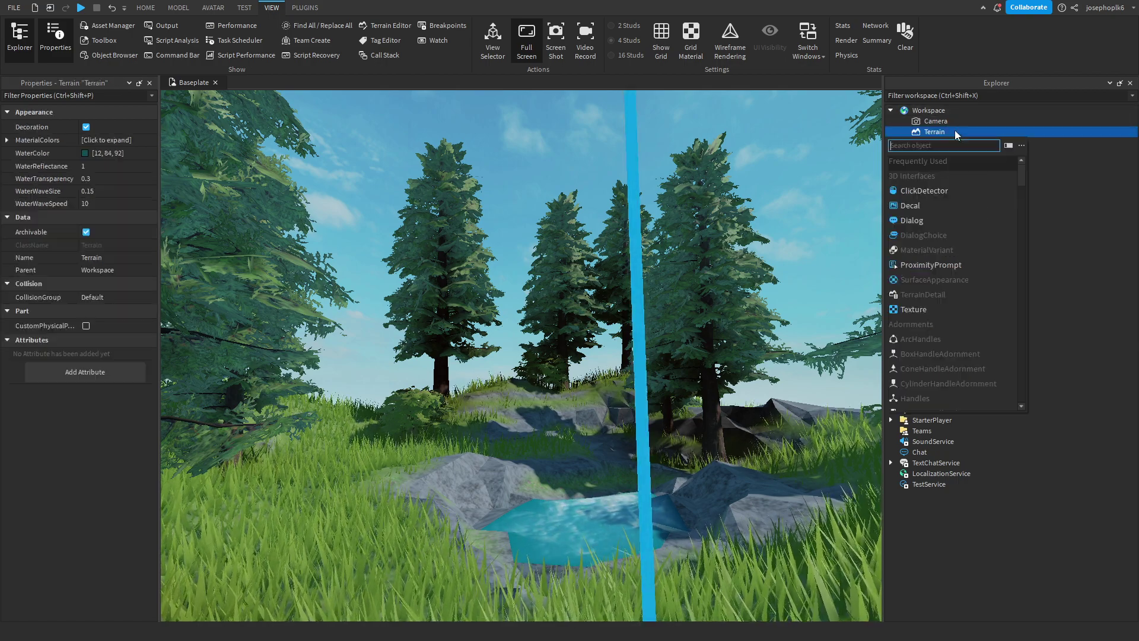
type("t")
key("BackSpace")
type("clo")
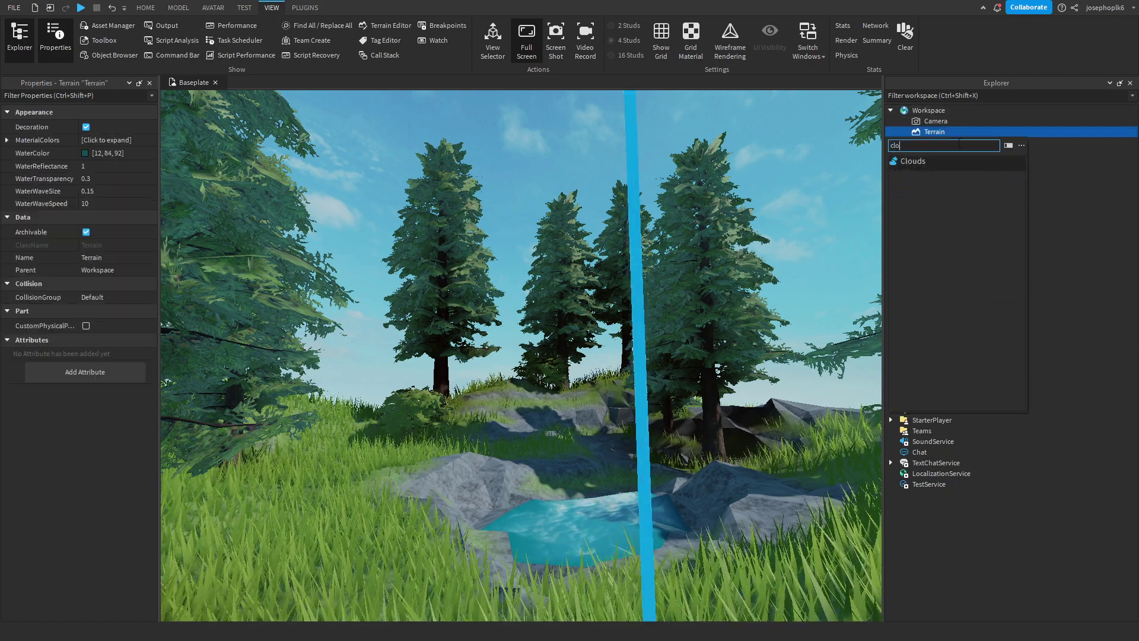
left_click(924, 163)
left_click(946, 142)
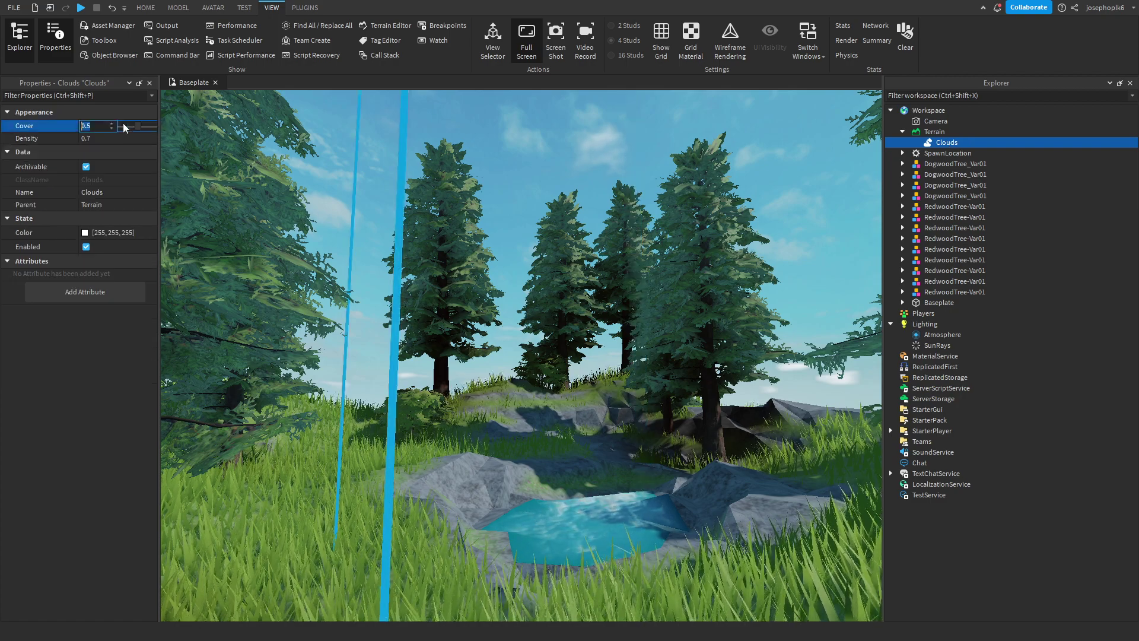
Step: Set the Clouds' Cover to 0.649 and Density to 1
left_click_drag(141, 129, 143, 127)
right_click_drag(184, 140, 207, 155)
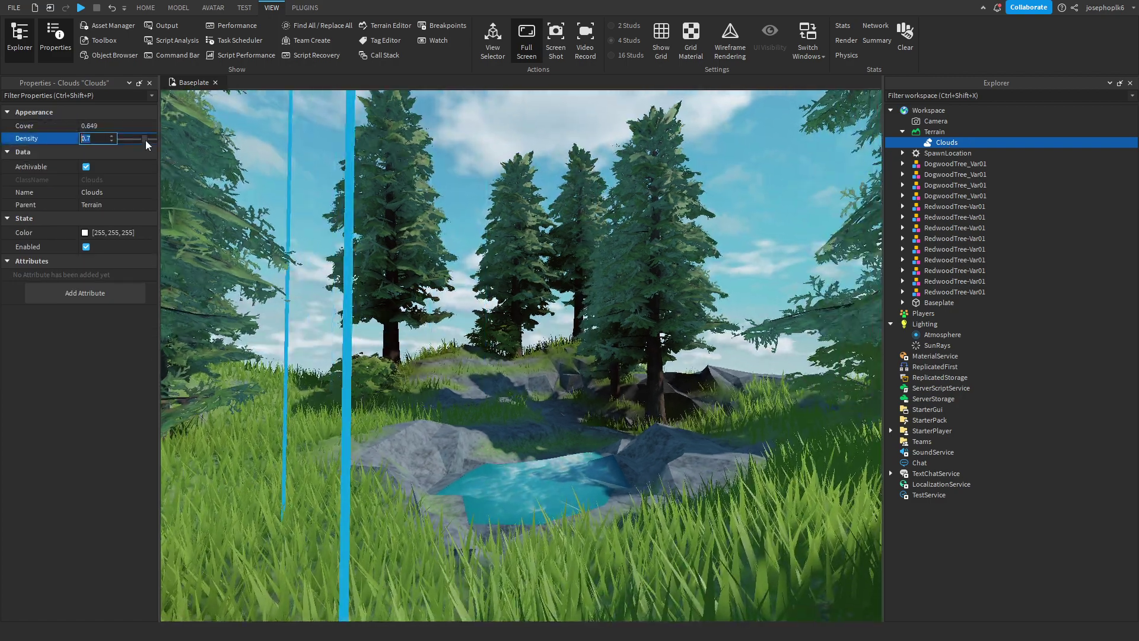
left_click_drag(145, 140, 158, 140)
right_click_drag(414, 161, 420, 107)
Step: Set the ClockTime of Lighting to 16.4
left_click(925, 324)
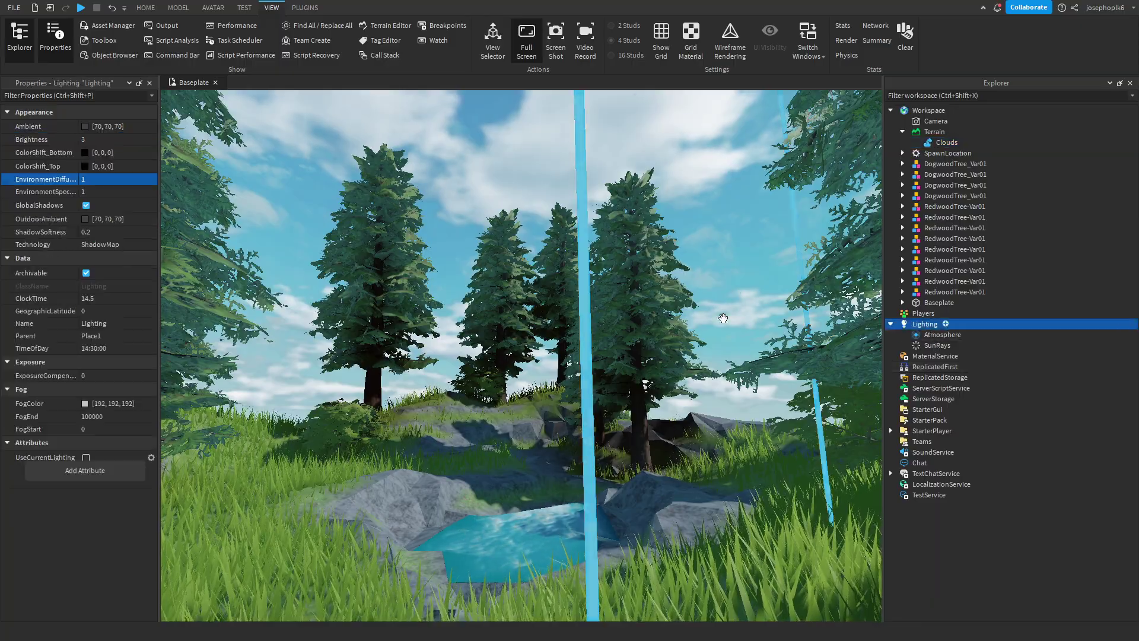
right_click_drag(640, 307, 639, 307)
scroll(640, 307, "down", 8)
scroll(639, 307, "up", 8)
scroll(639, 308, "up", 4)
right_click_drag(584, 339, 584, 340)
scroll(599, 541, "down", 2)
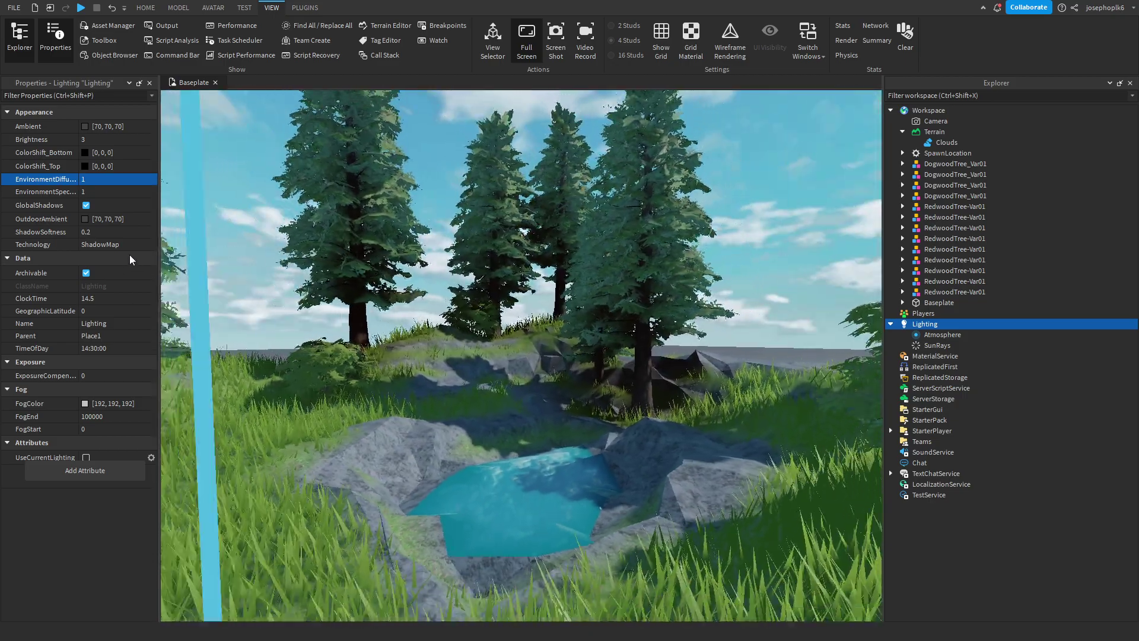
left_click(122, 298)
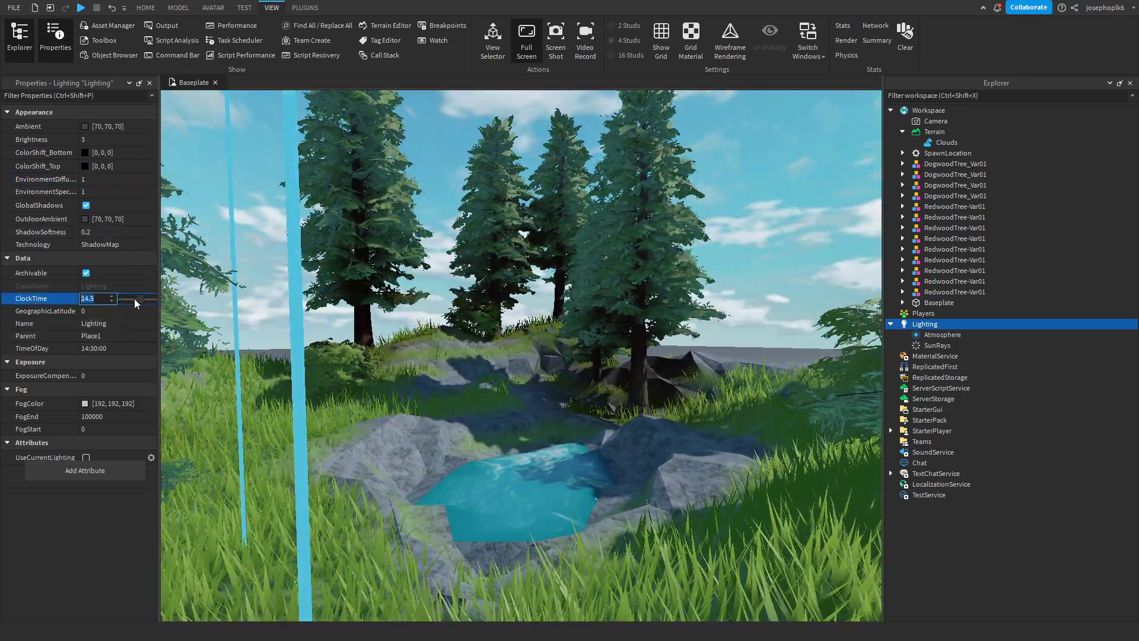
mouse_move(143, 297)
left_mouse_down()
mouse_move(127, 299)
mouse_move(145, 302)
left_mouse_up()
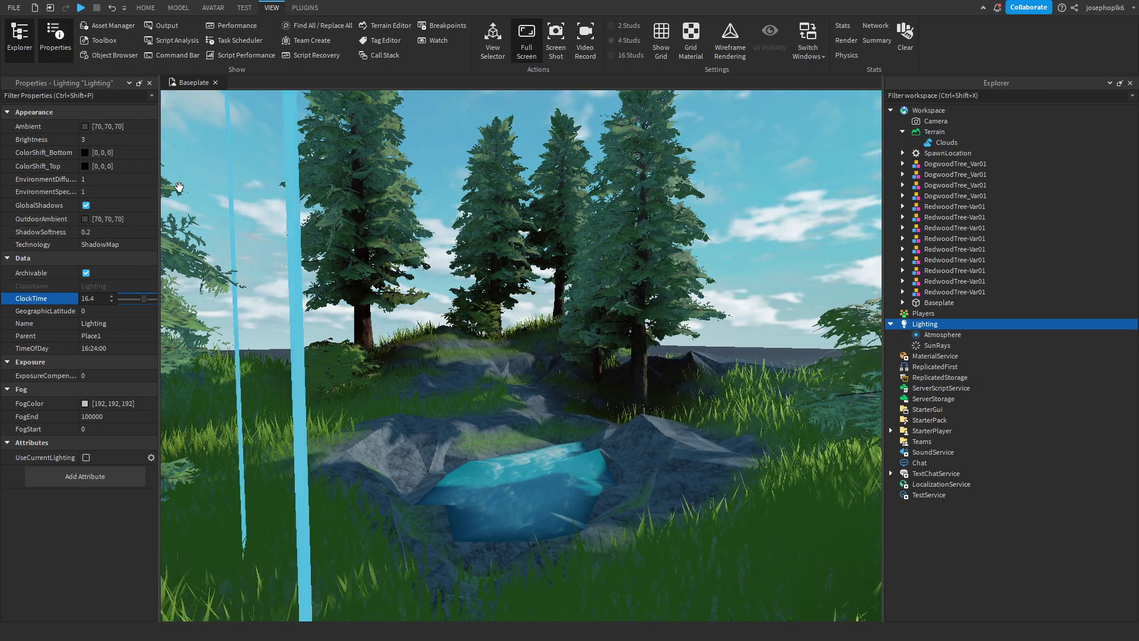
Step: Set the Brightness of Lighting to 2.11 and check the SunRays settings
left_click(96, 140)
left_click_drag(121, 140, 128, 139)
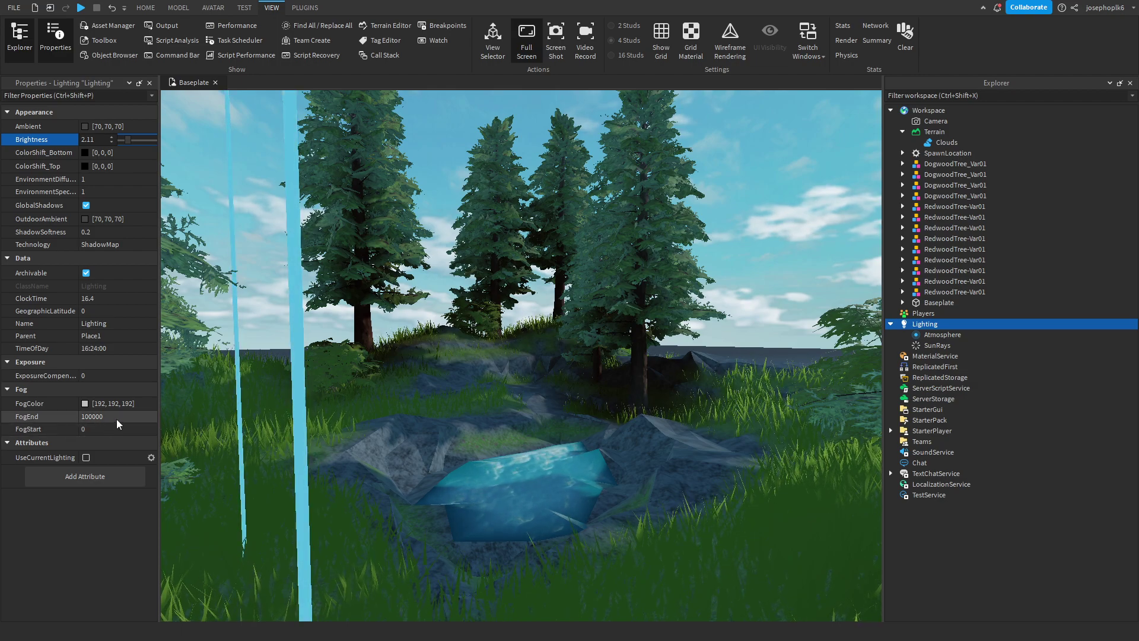
left_click(937, 346)
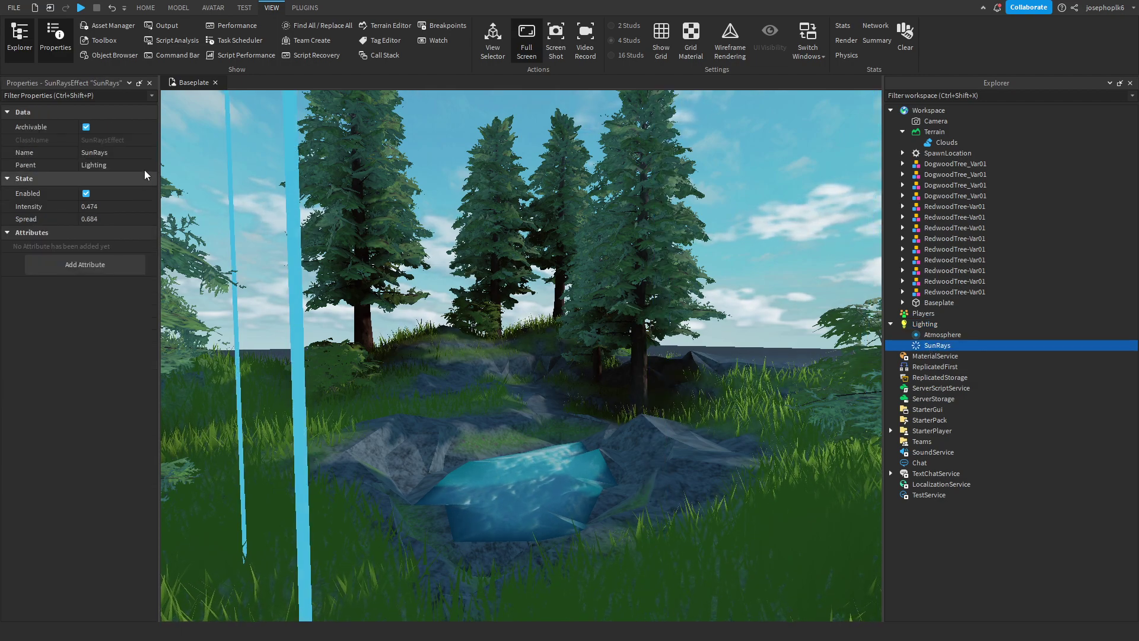
left_click(926, 324)
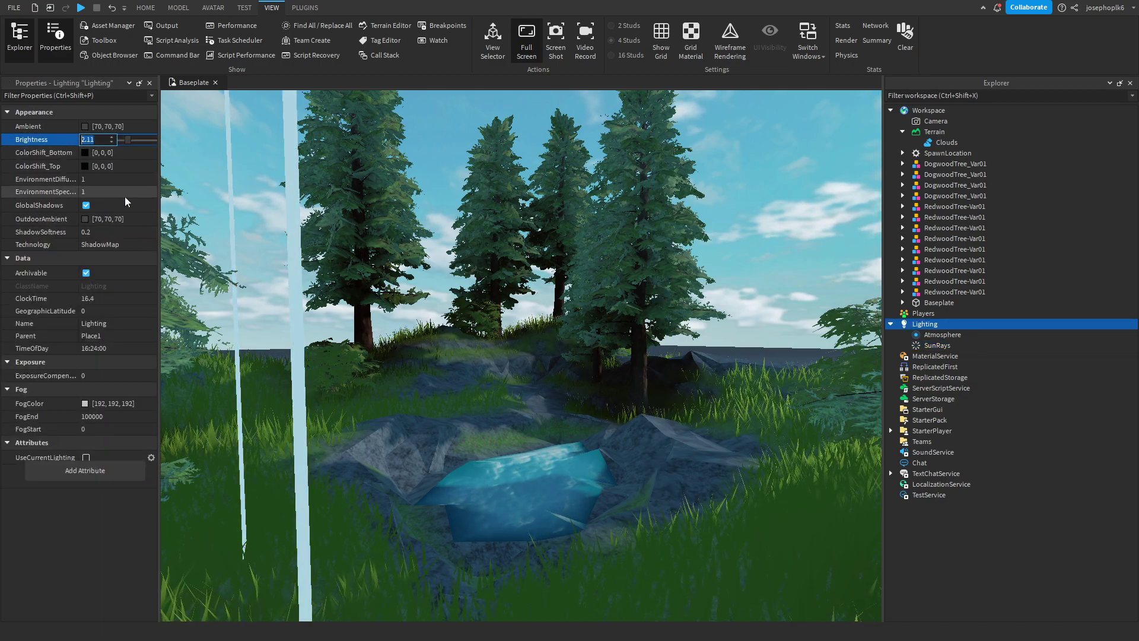
Step: Set the GeographicLatitude of Lighting to 32, keeping ClockTime at 16.4
left_click(129, 297)
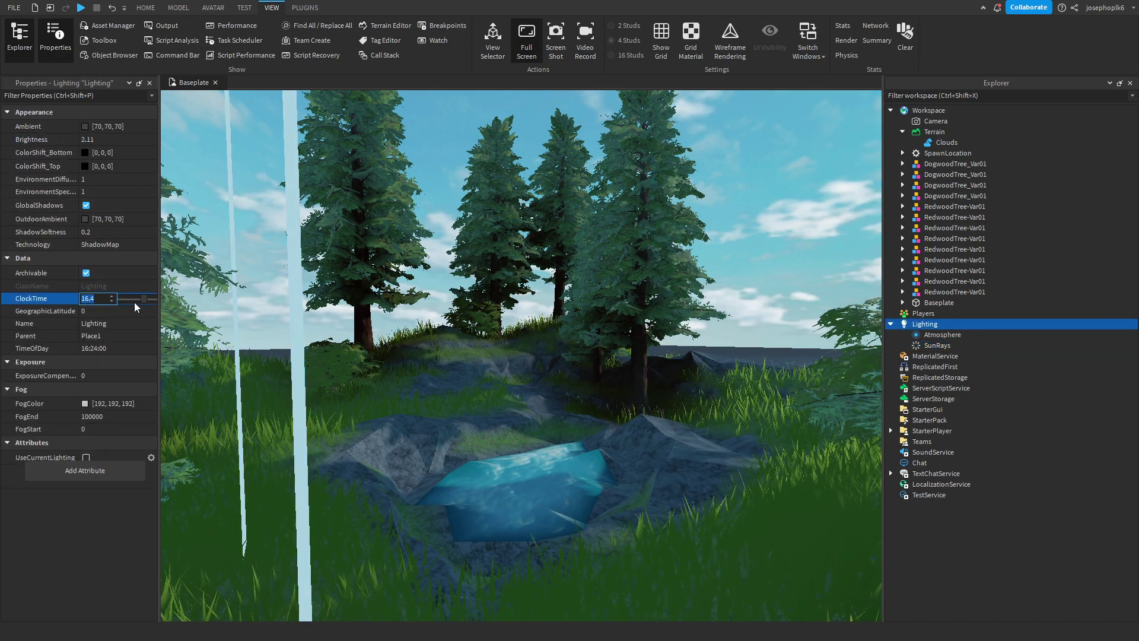
left_click(127, 311)
left_click_drag(122, 311, 124, 316)
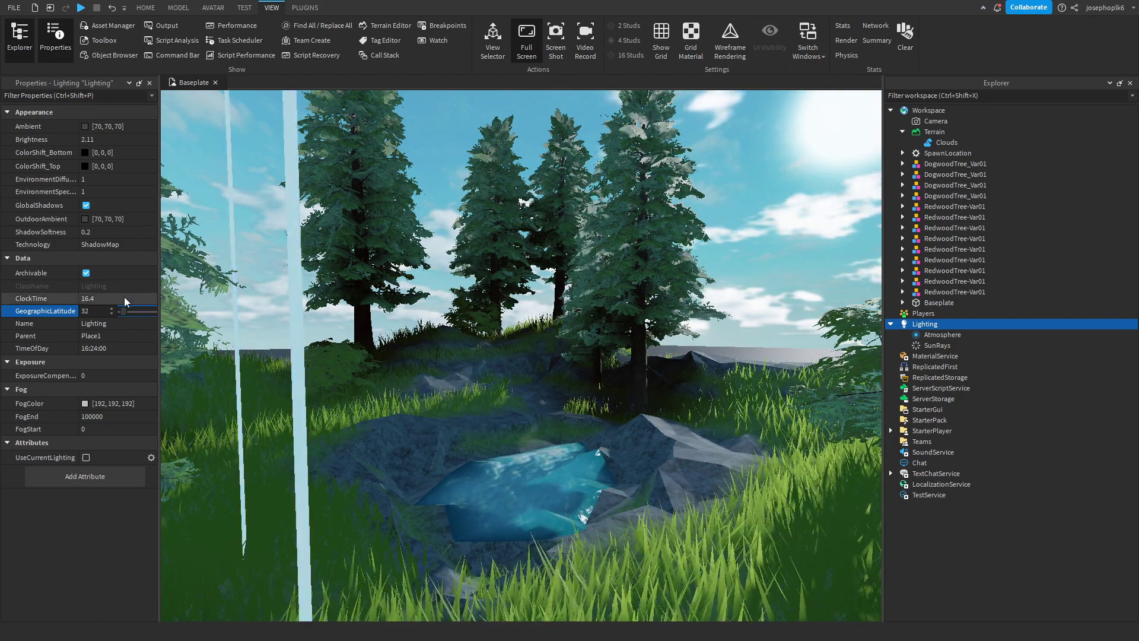
left_click(125, 299)
left_click_drag(141, 300, 143, 301)
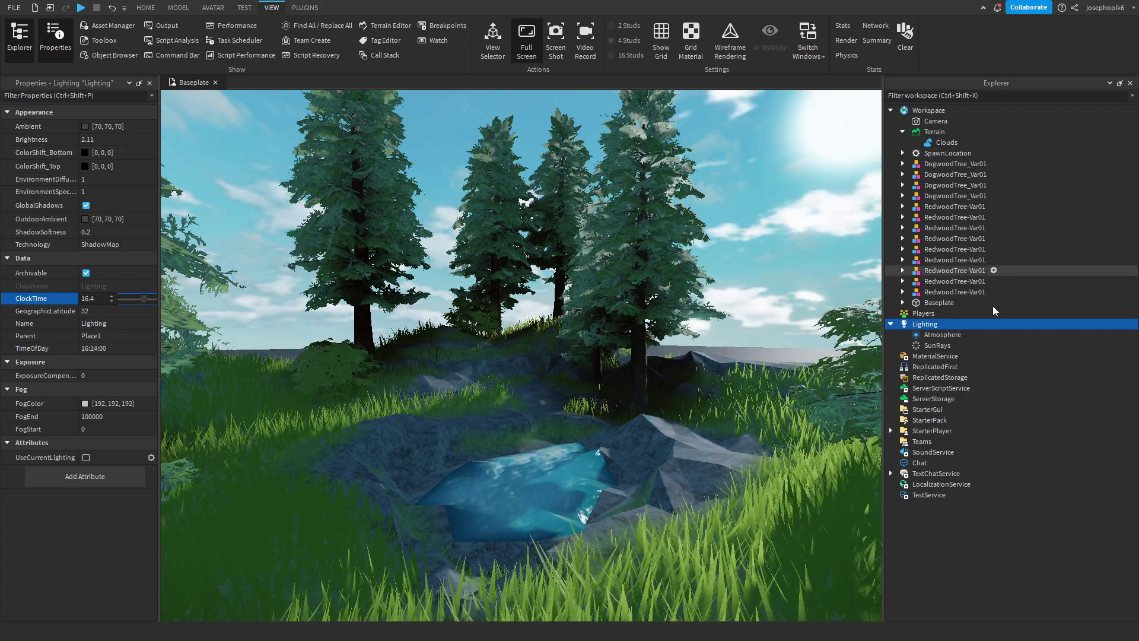
Step: Add Bloom and ColorCorrection effects to Lighting and adjust the Bloom intensity
left_click(947, 325)
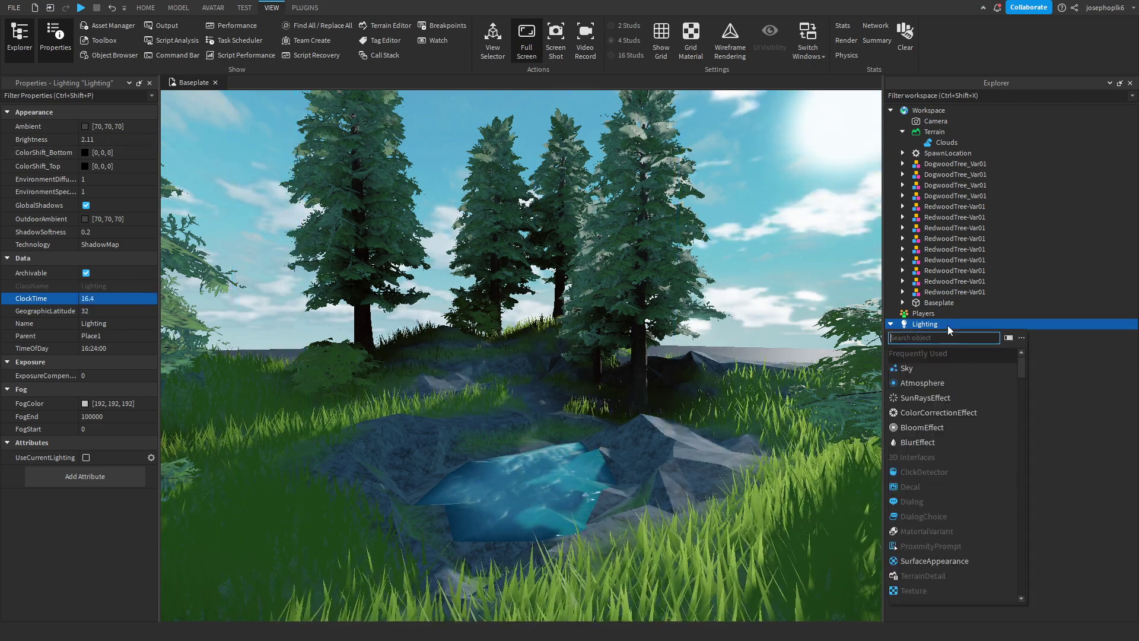
left_click(958, 427)
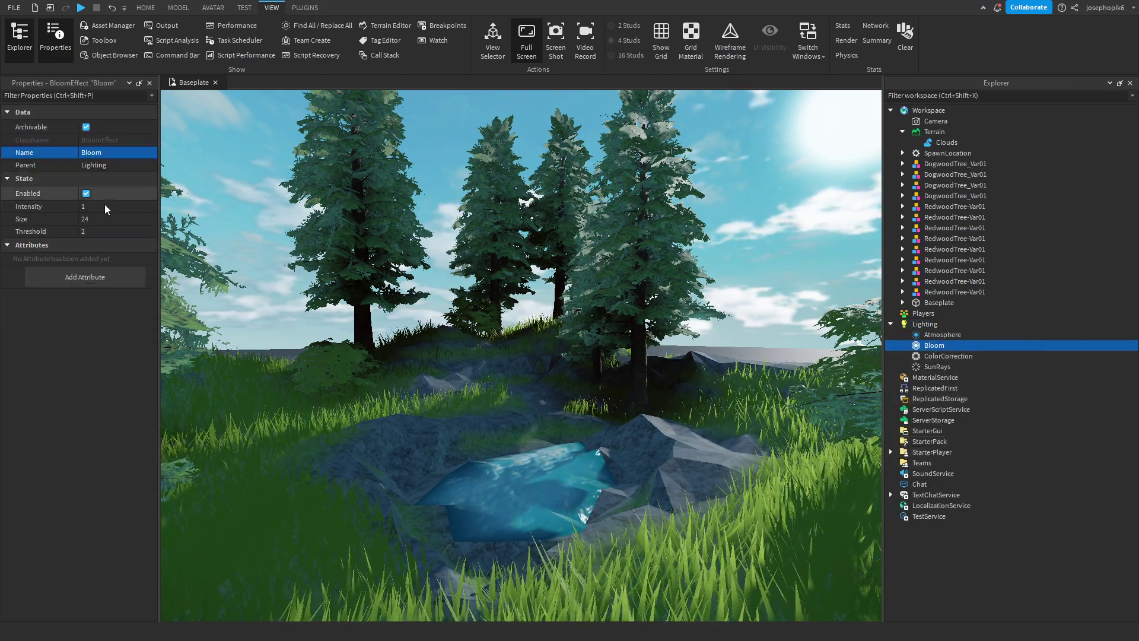
left_click(112, 208)
left_click_drag(119, 205, 137, 208)
Step: Set the ColorCorrection TintColor to the warm orange 255, 156, 107
left_click(949, 356)
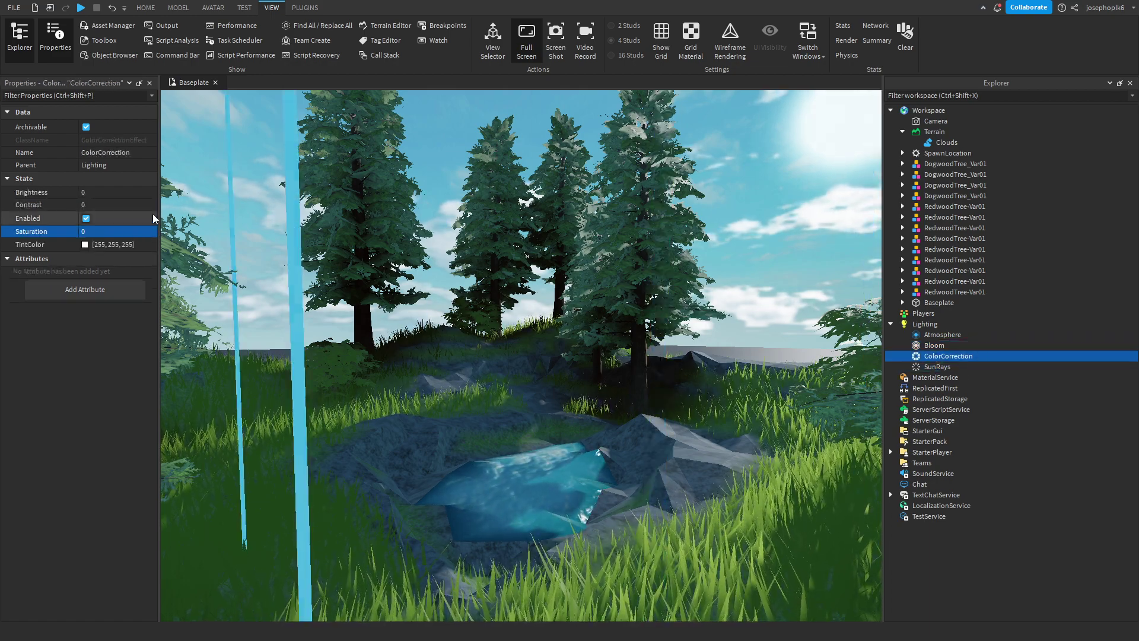
left_click(86, 244)
left_click(680, 223)
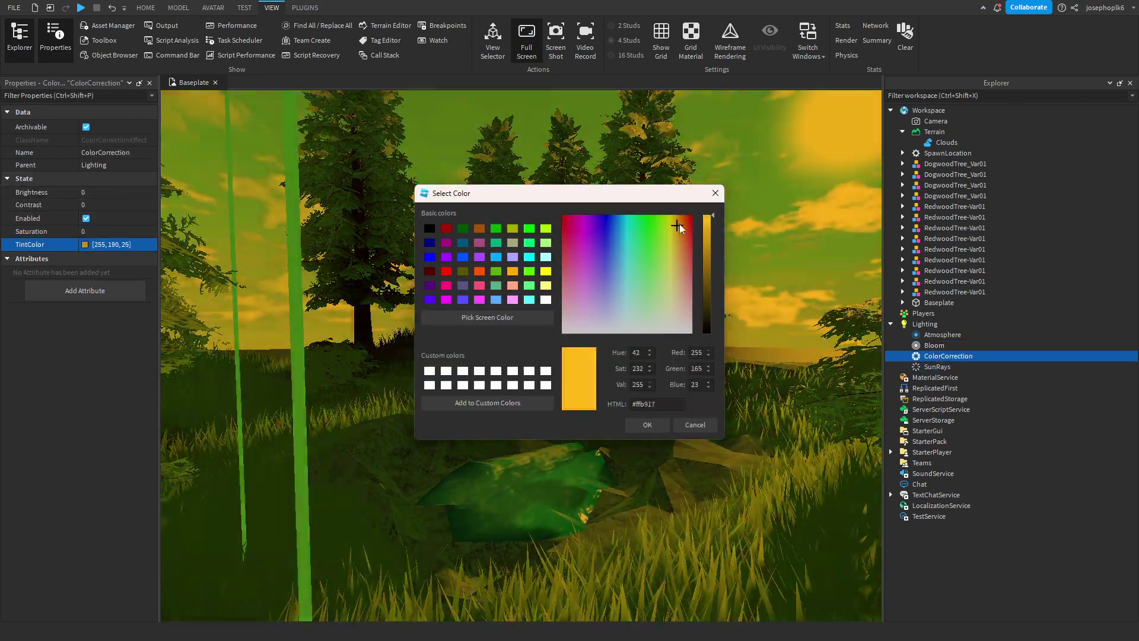
left_click_drag(680, 223, 708, 210)
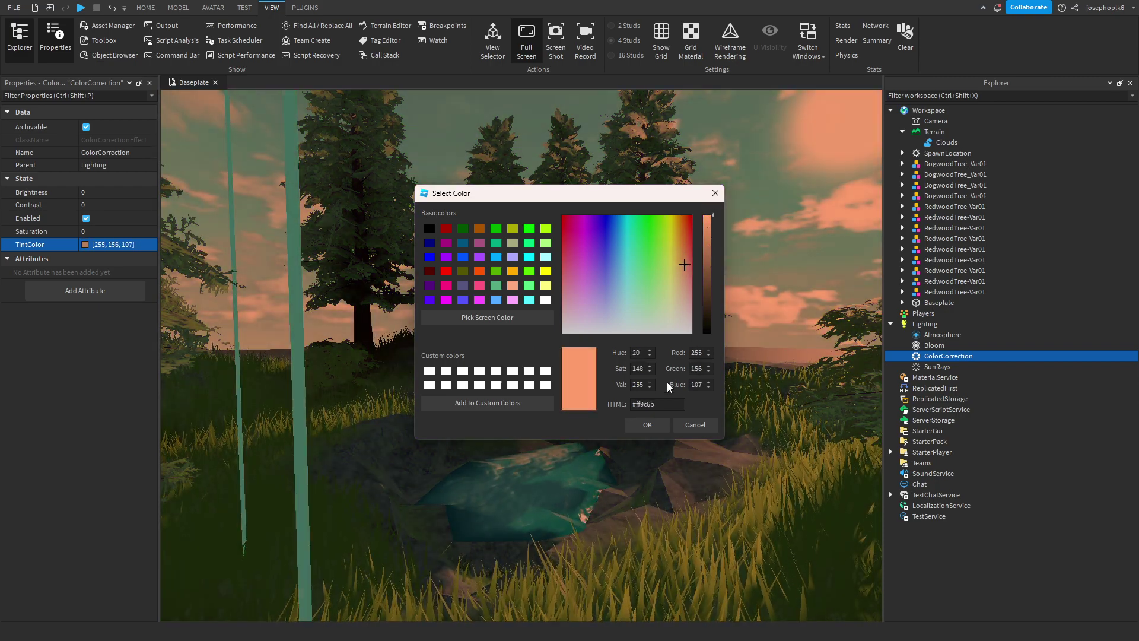
left_click(652, 428)
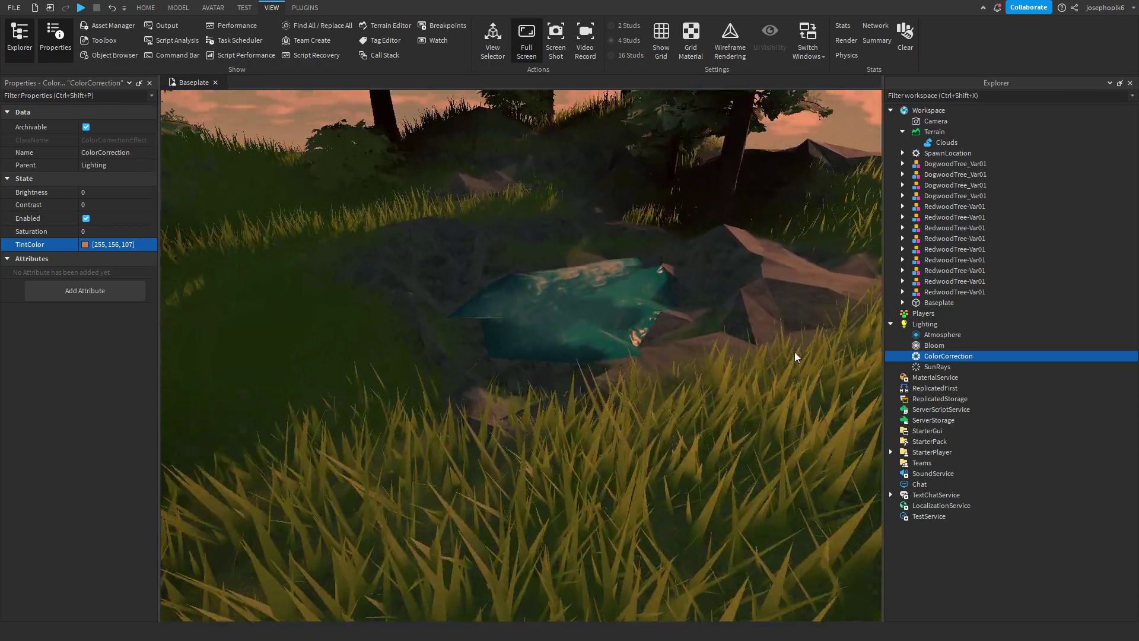
Step: Run the scene from the pond view to examine the lighting and sun rays, and stop the run
right_click_drag(796, 356, 805, 322)
scroll(807, 339, "down", 2)
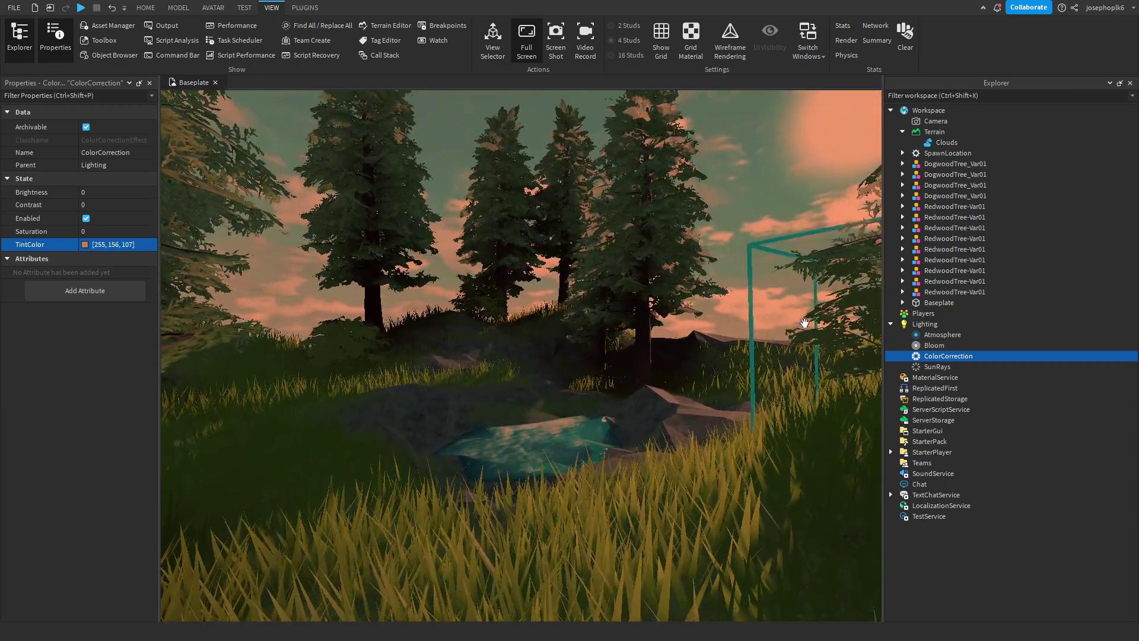
left_click(146, 7)
left_click(519, 57)
left_click(534, 95)
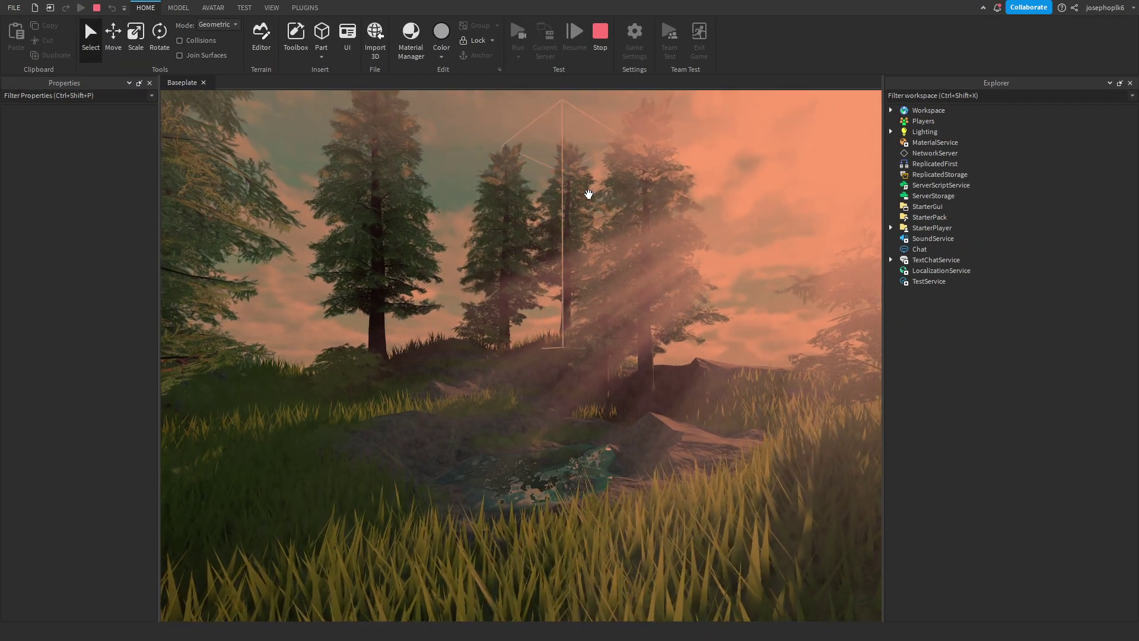
right_click_drag(589, 194, 590, 193)
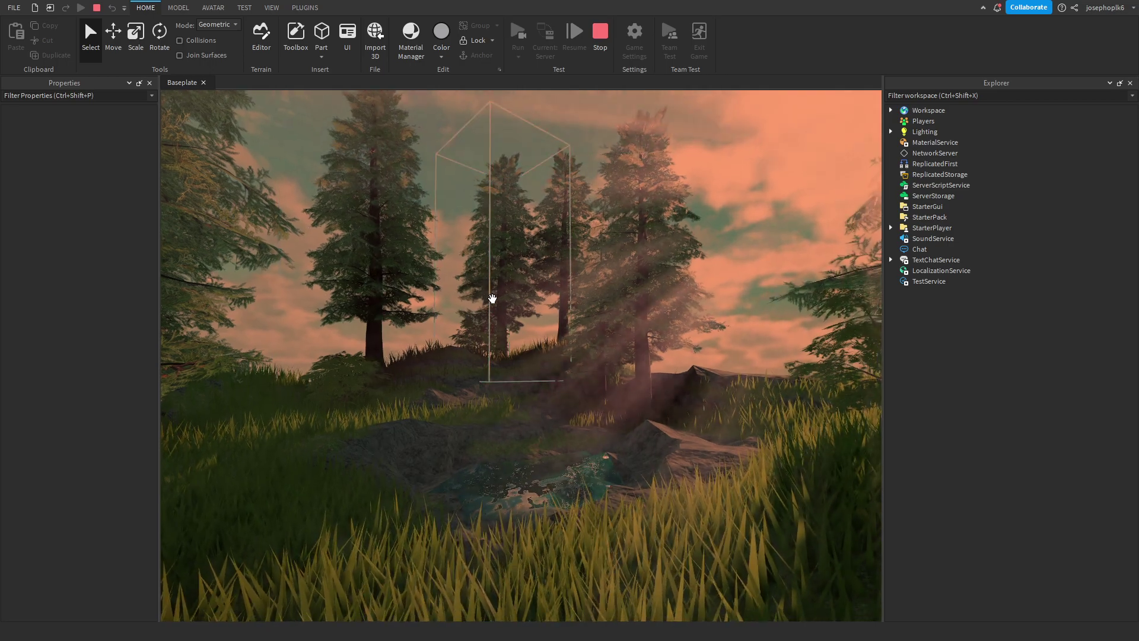
left_click(600, 36)
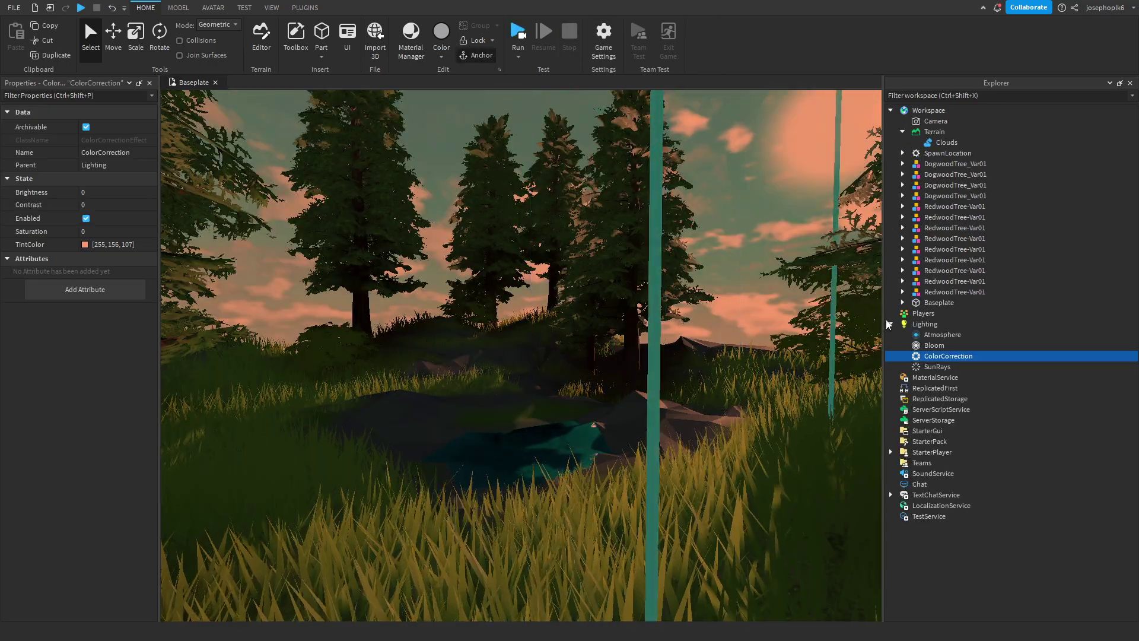
Step: Examine the whole terrain from a distance, and the clouds and sun above the pond
right_click_drag(646, 320, 644, 316)
scroll(644, 315, "down", 10)
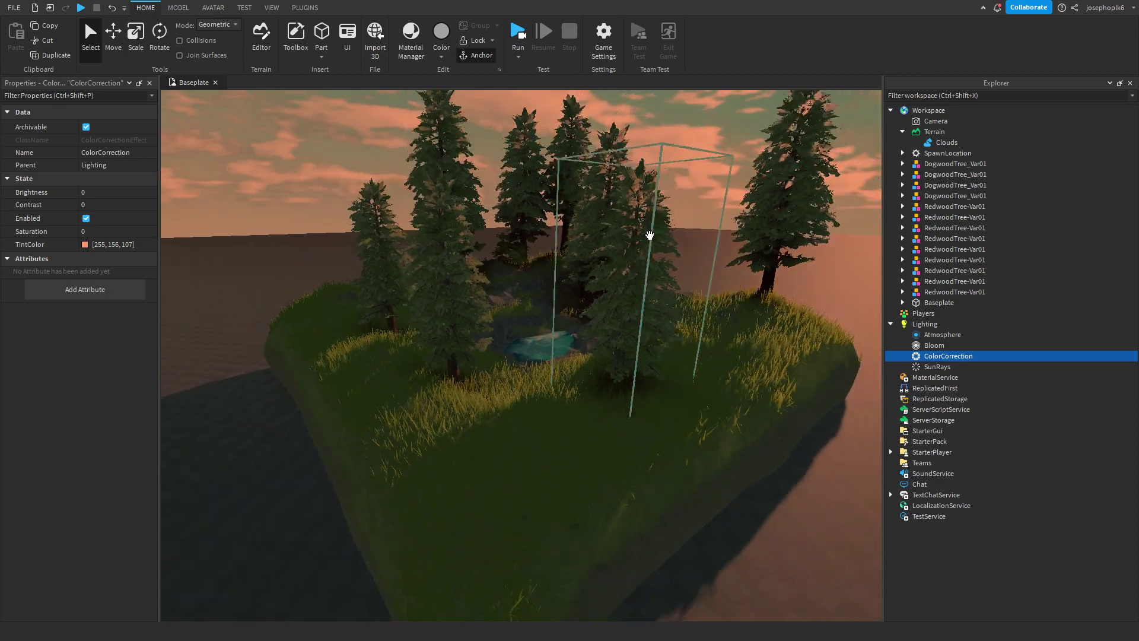
scroll(649, 235, "up", 10)
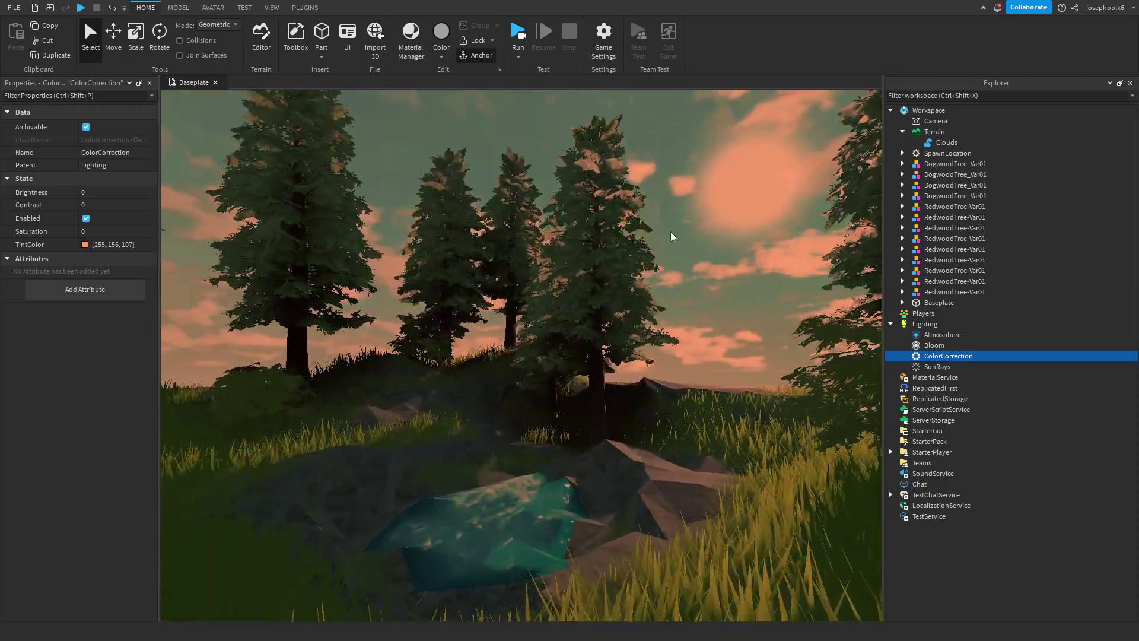
left_click(936, 143)
right_click_drag(757, 222, 754, 219)
right_click_drag(620, 318, 552, 321)
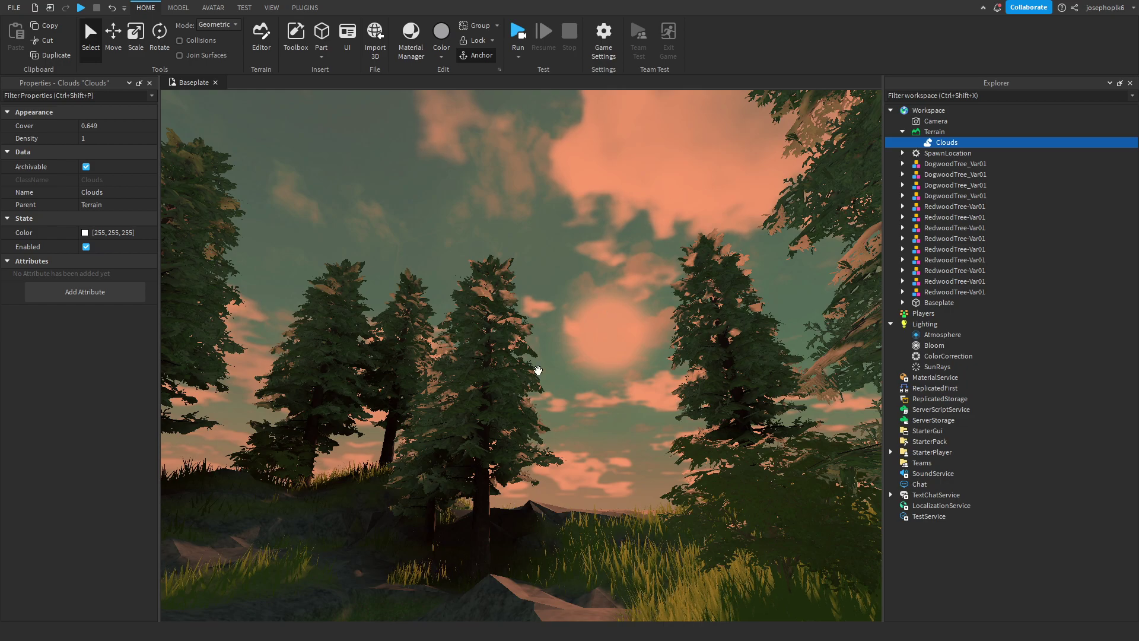
right_click_drag(639, 252, 636, 256)
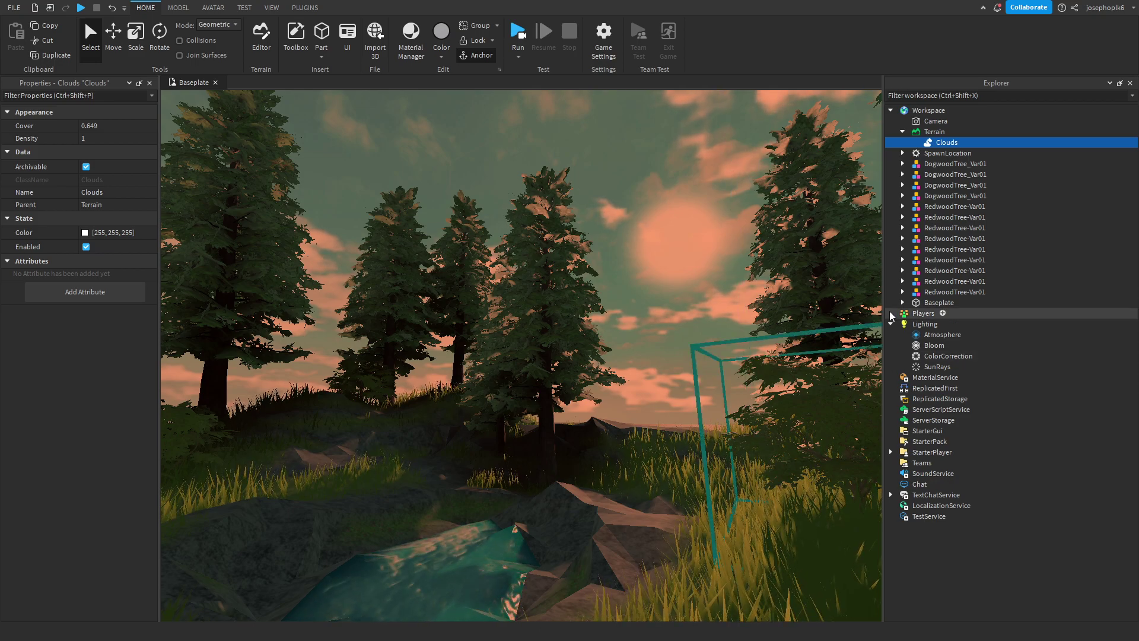
left_click(935, 345)
left_click(925, 324)
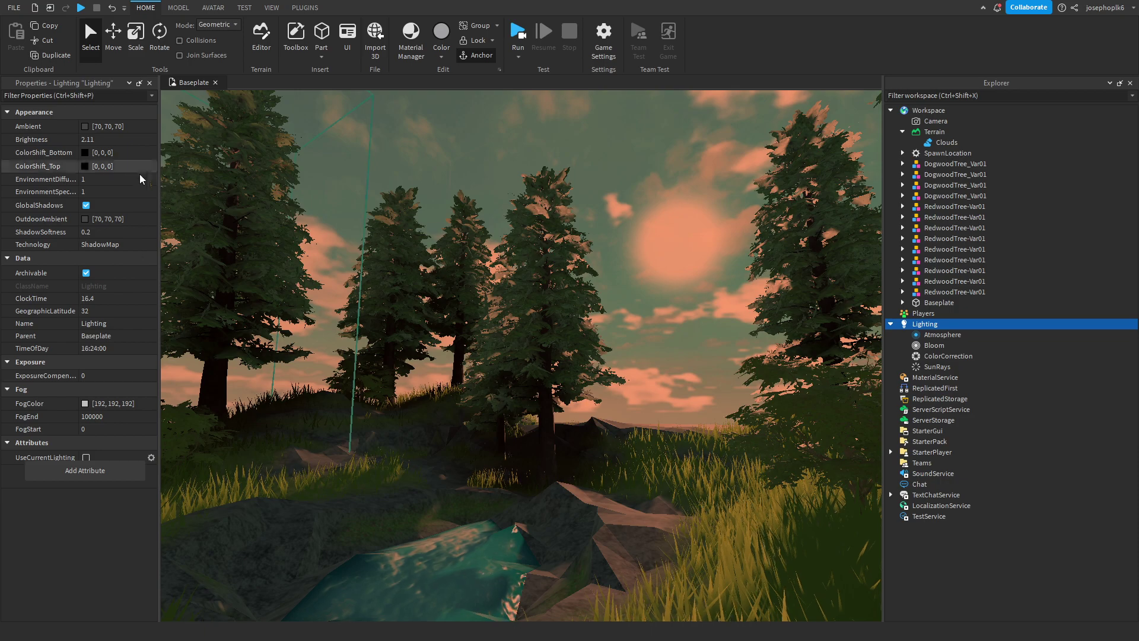
left_click(85, 219)
left_click_drag(629, 278, 652, 288)
left_click(652, 266)
left_click_drag(718, 216, 696, 209)
left_click(715, 193)
Step: Examine the finished scene from outside the terrain and return to the framed pond view
key("s")
right_click_drag(703, 219, 626, 205)
left_click(737, 287)
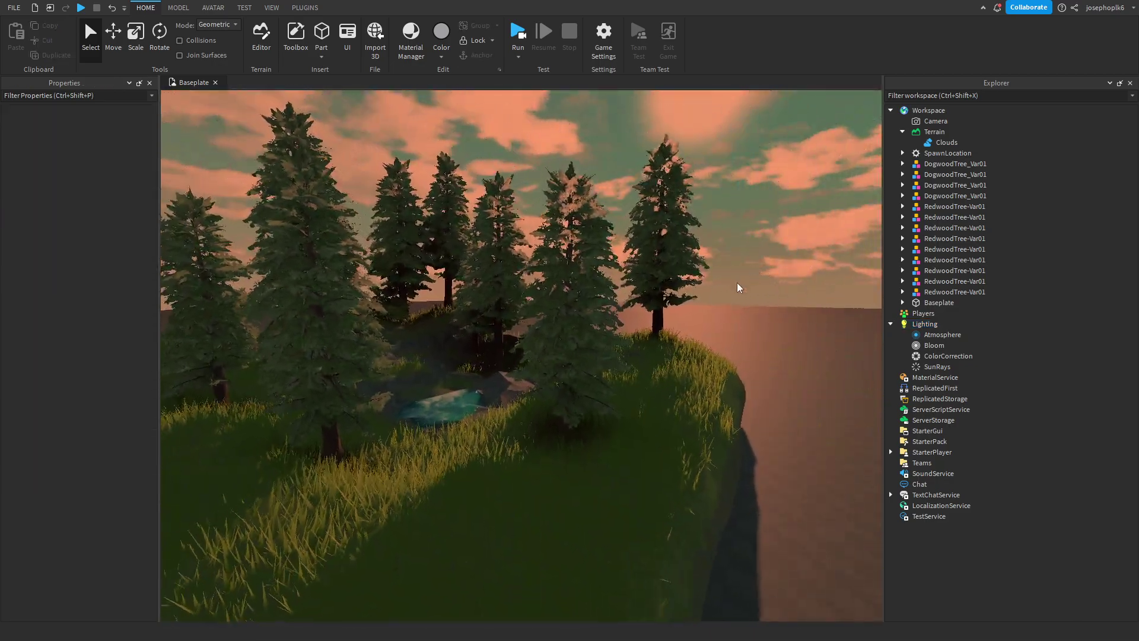
key("w")
mouse_move(738, 288)
right_mouse_down()
mouse_move(710, 265)
mouse_move(742, 276)
right_mouse_up()
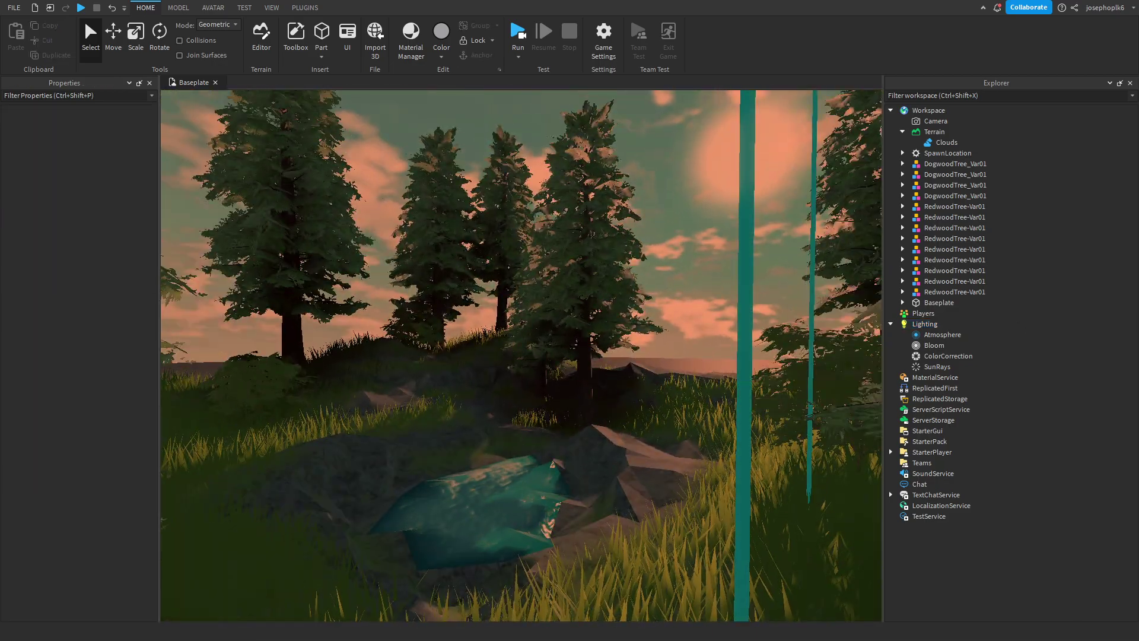
right_click_drag(655, 293, 653, 290)
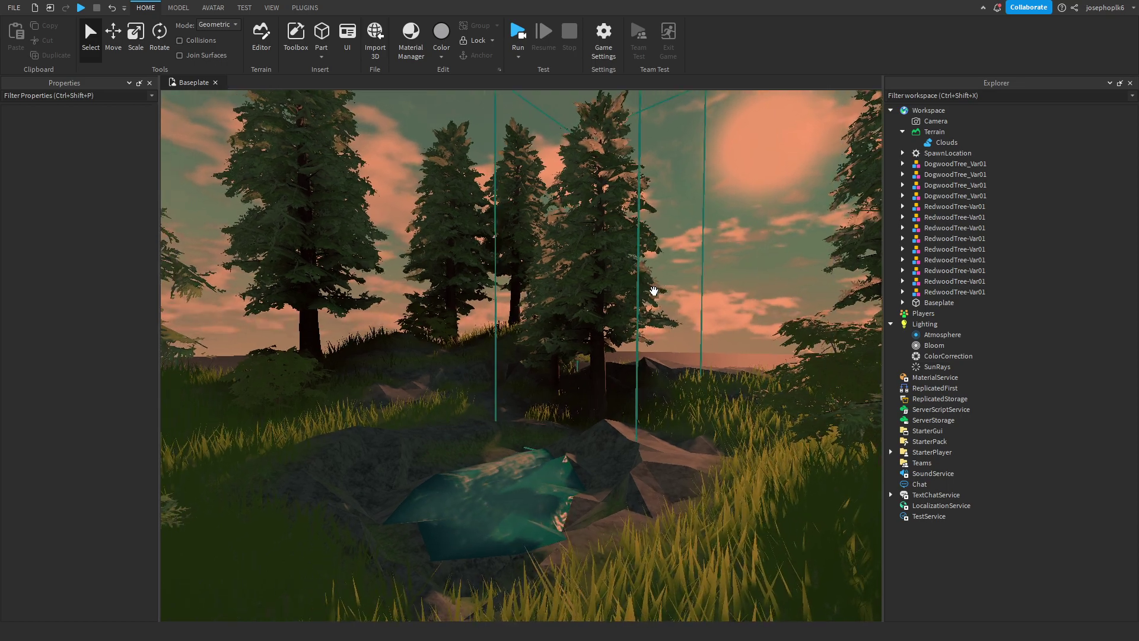